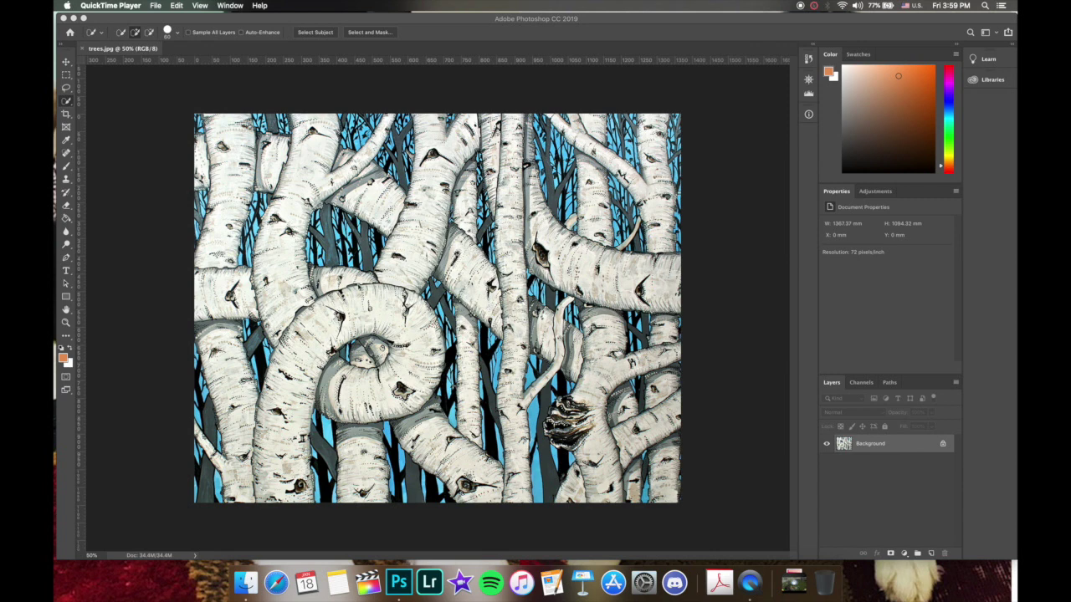
Choose the Quick Selection tool and enlarge its brush to size 175.
{"action": "left_click", "coordinate": [70, 106]}
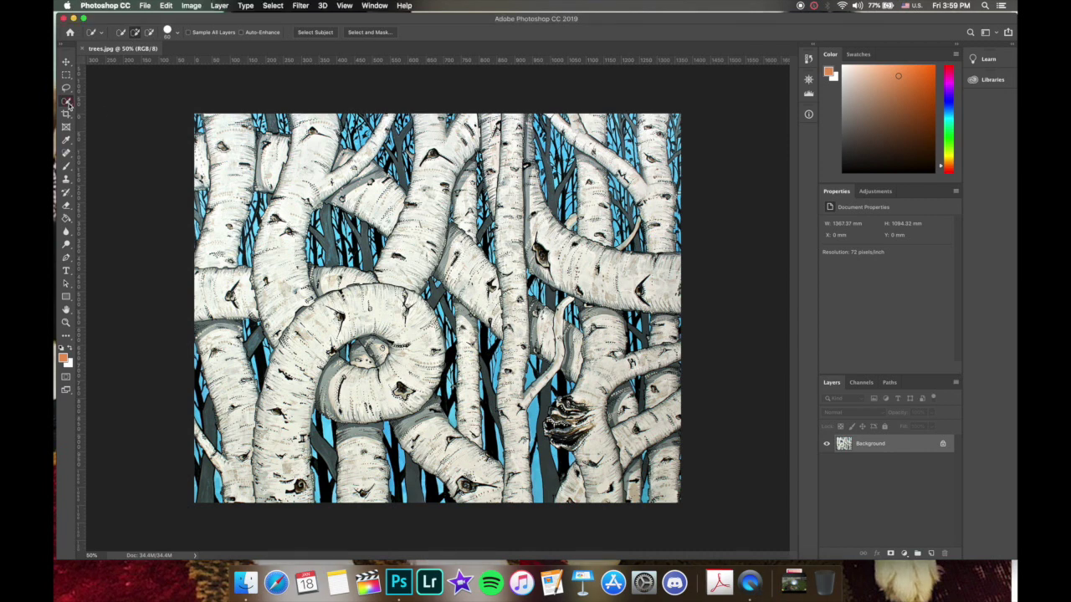
{"action": "left_click", "coordinate": [70, 107]}
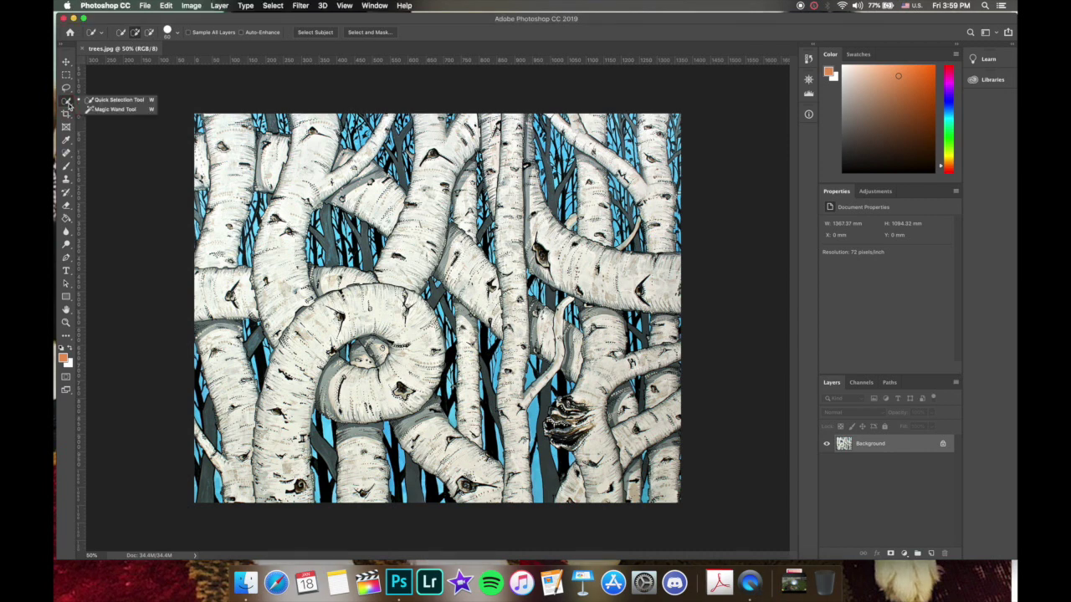
{"action": "left_click", "coordinate": [116, 100]}
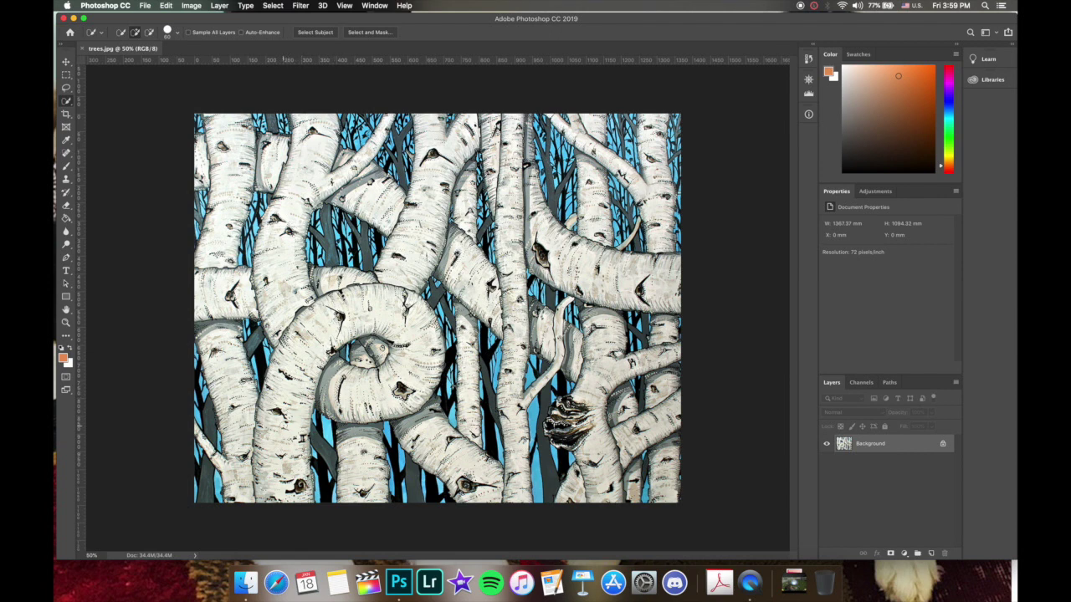
{"action": "key", "text": "bracketright"}
{"action": "key", "text": "bracketleft"}
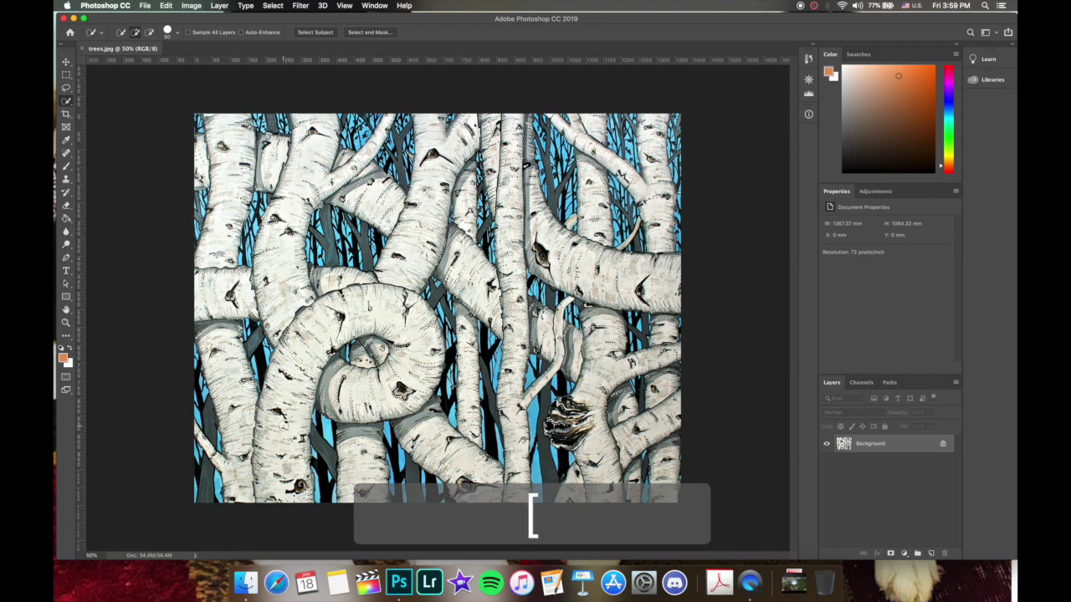
{"action": "key", "text": "bracketright"}
{"action": "key", "text": "bracketright"}
{"action": "key", "text": "bracketright"}
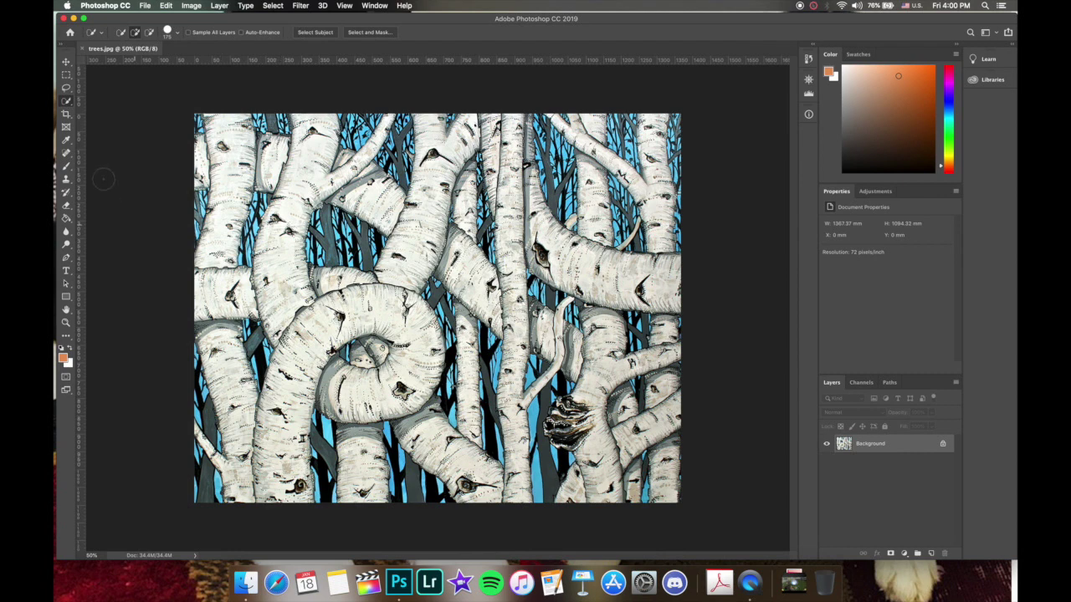
Unlock the Background layer and quick-select the looping birch trunk down to the image's lower edge, checking the coverage in Quick Mask.
{"action": "left_click", "coordinate": [943, 446]}
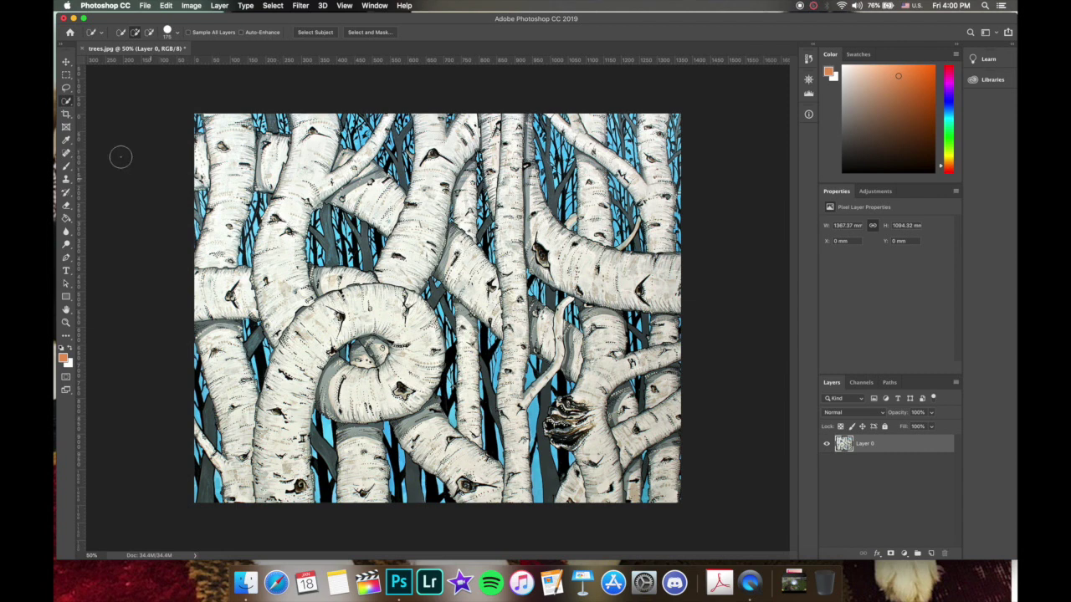
{"action": "left_click", "coordinate": [67, 101]}
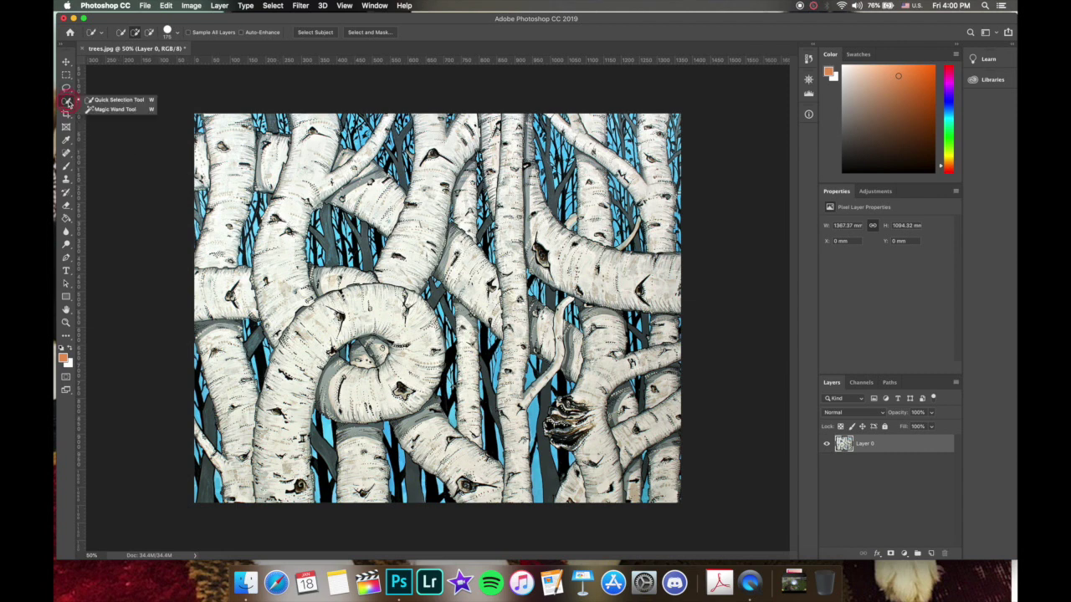
{"action": "left_click", "coordinate": [113, 100]}
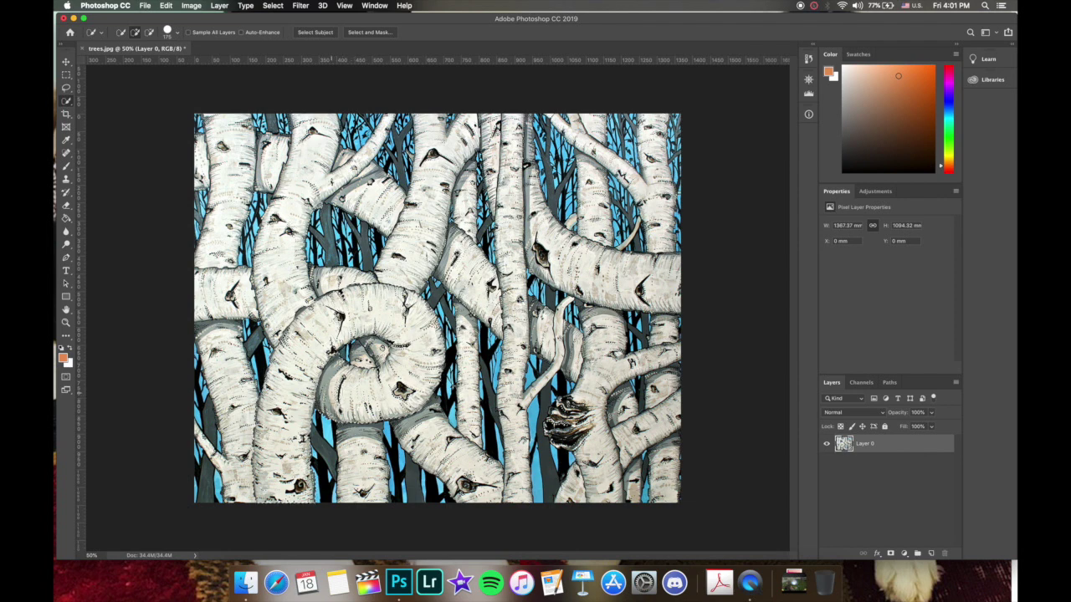
{"action": "key", "text": "q"}
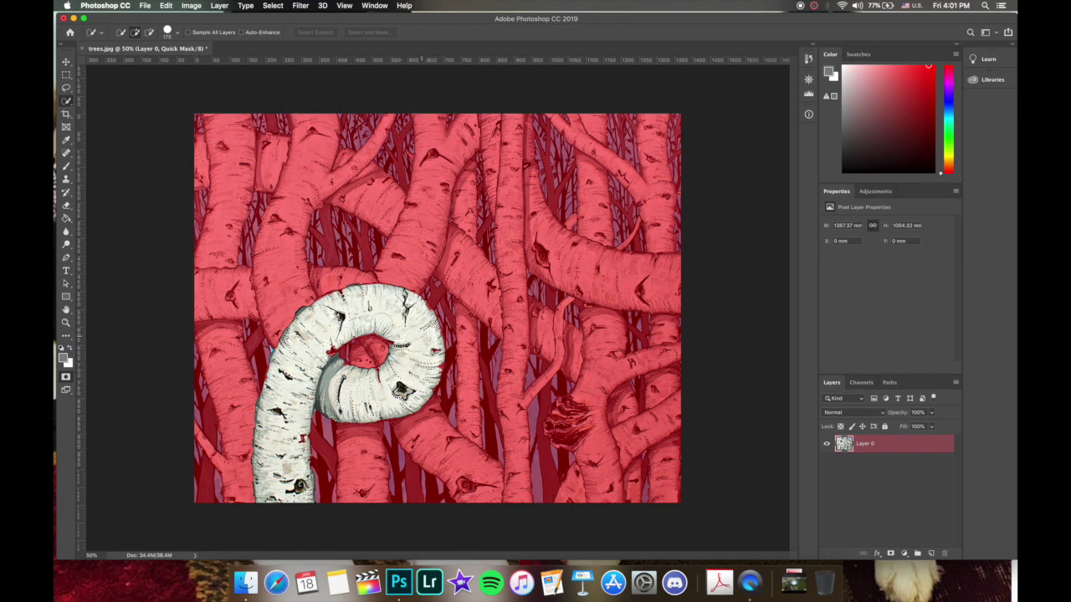
{"action": "key", "text": "q"}
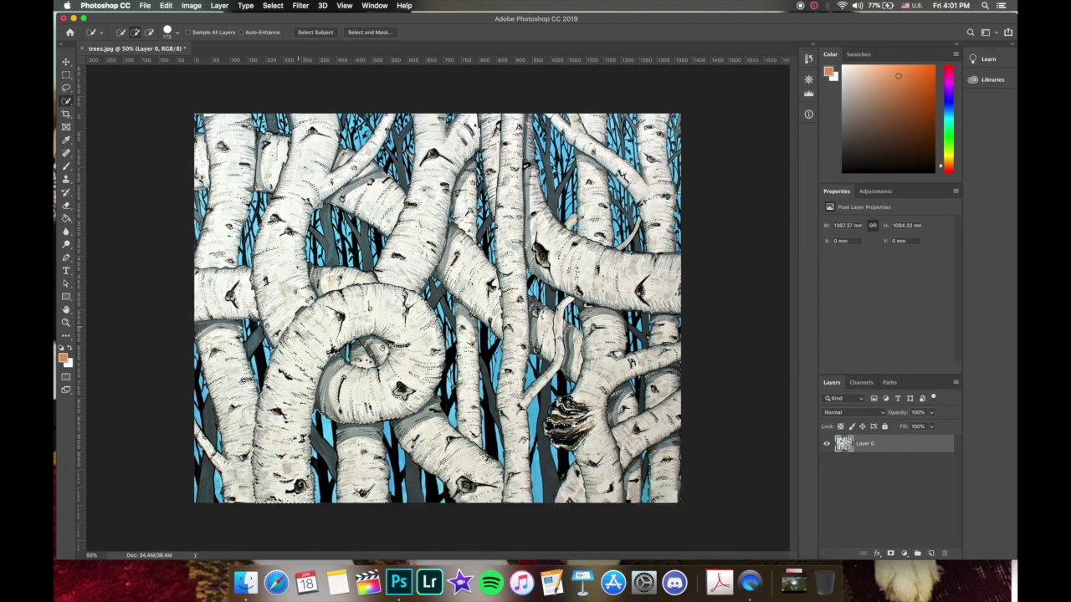
Extend the selection to the trunk section above the loop, up past the fork of its side branch.
{"action": "key", "text": "shift"}
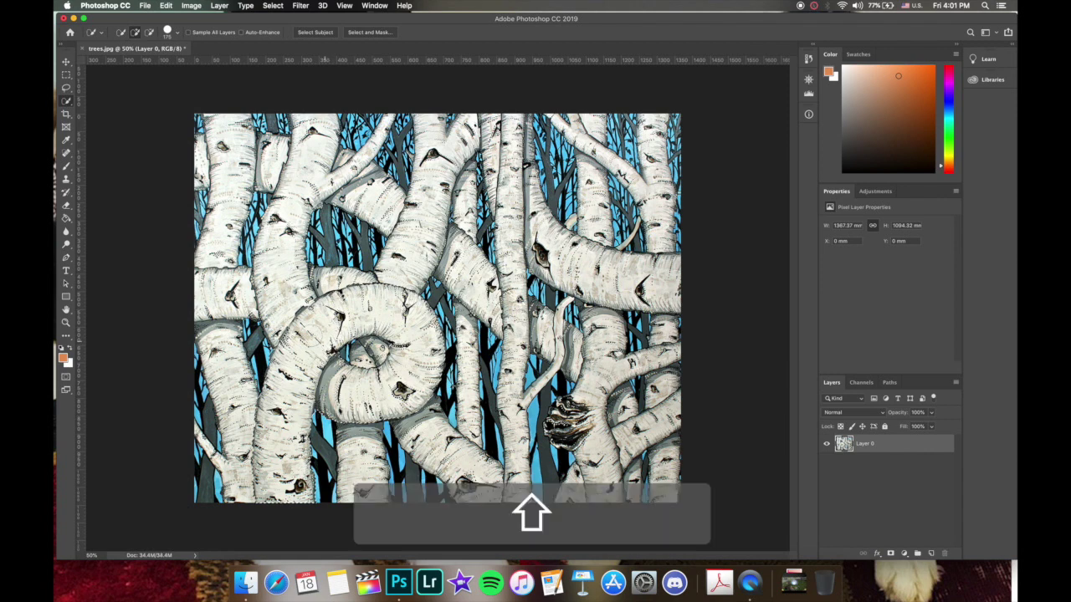
{"action": "key", "text": "alt"}
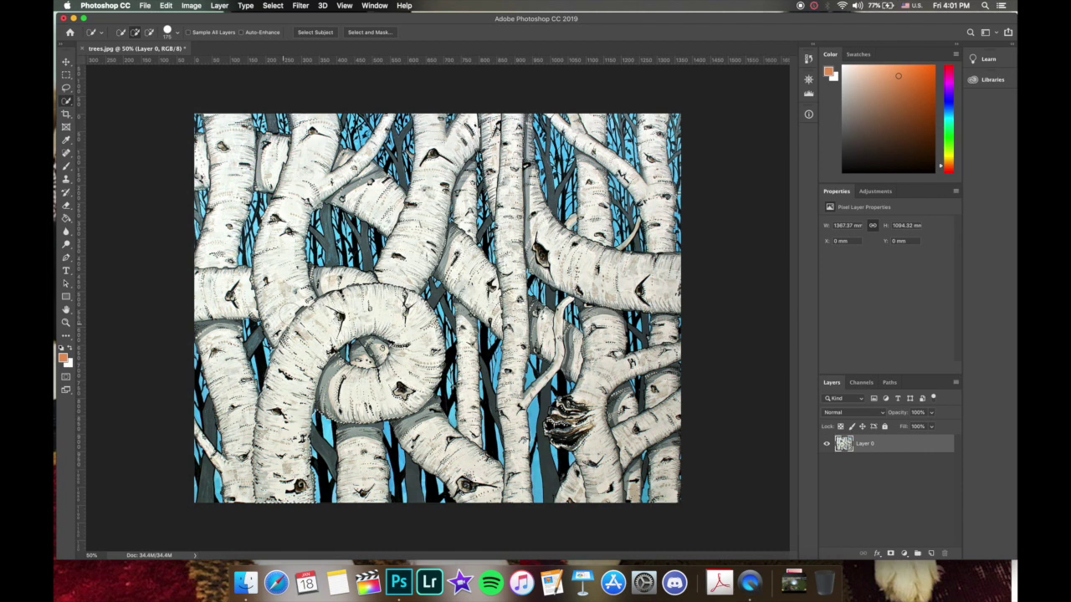
{"action": "key", "text": "shift"}
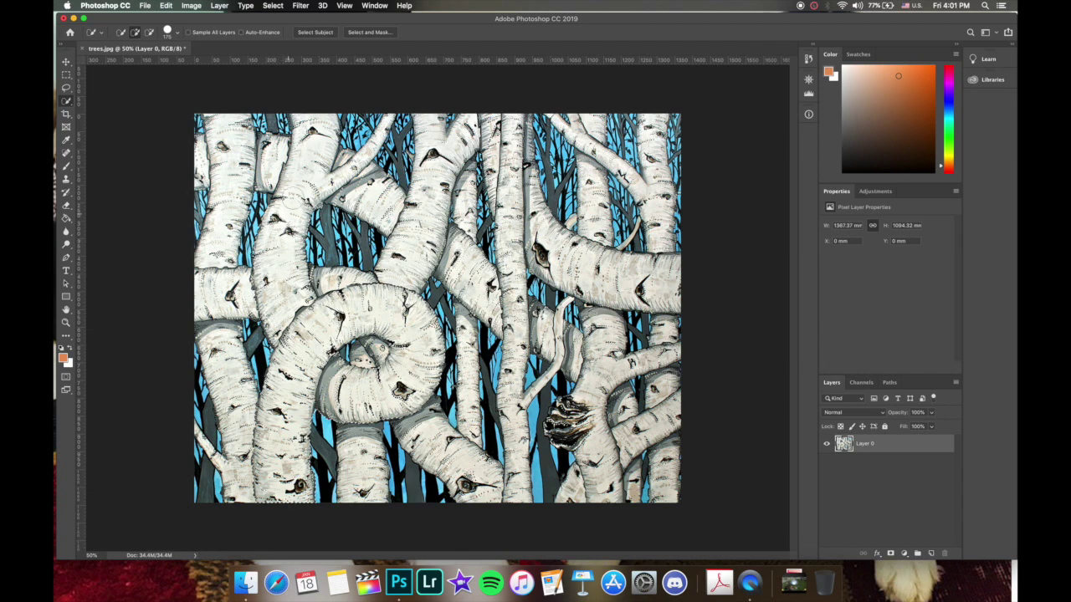
Check the selection in Quick Mask and add the trunk's missing upper end up to the image's top edge.
{"action": "key", "text": "q"}
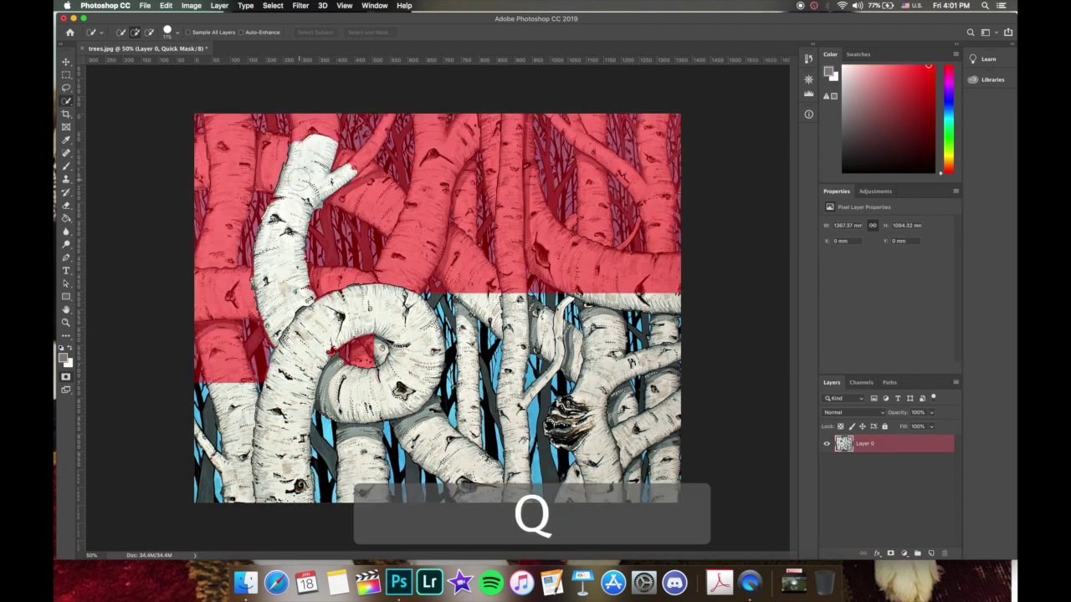
{"action": "key", "text": "shift"}
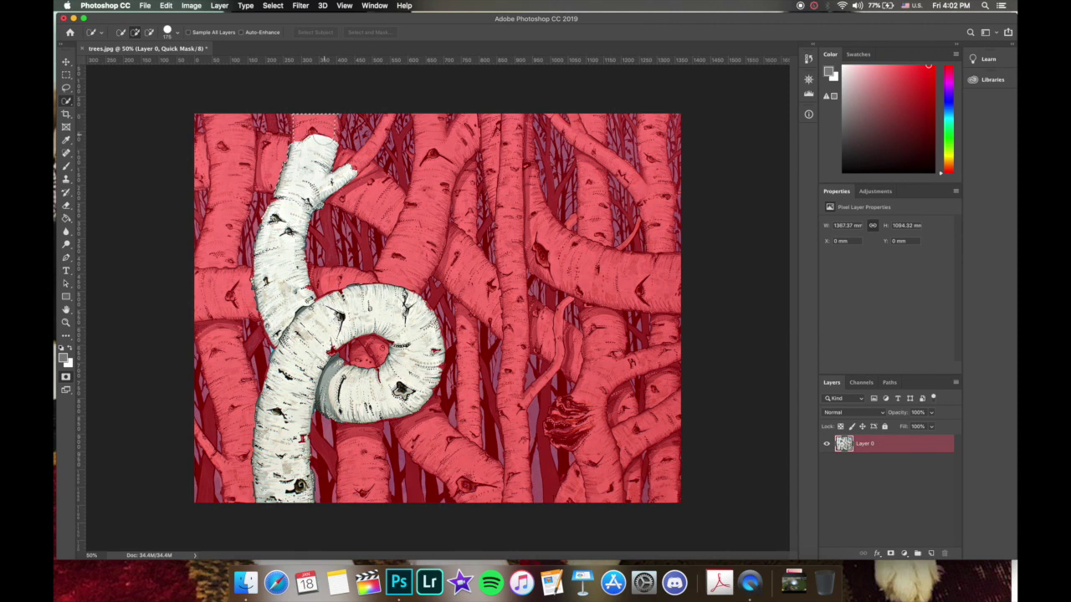
{"action": "key", "text": "q"}
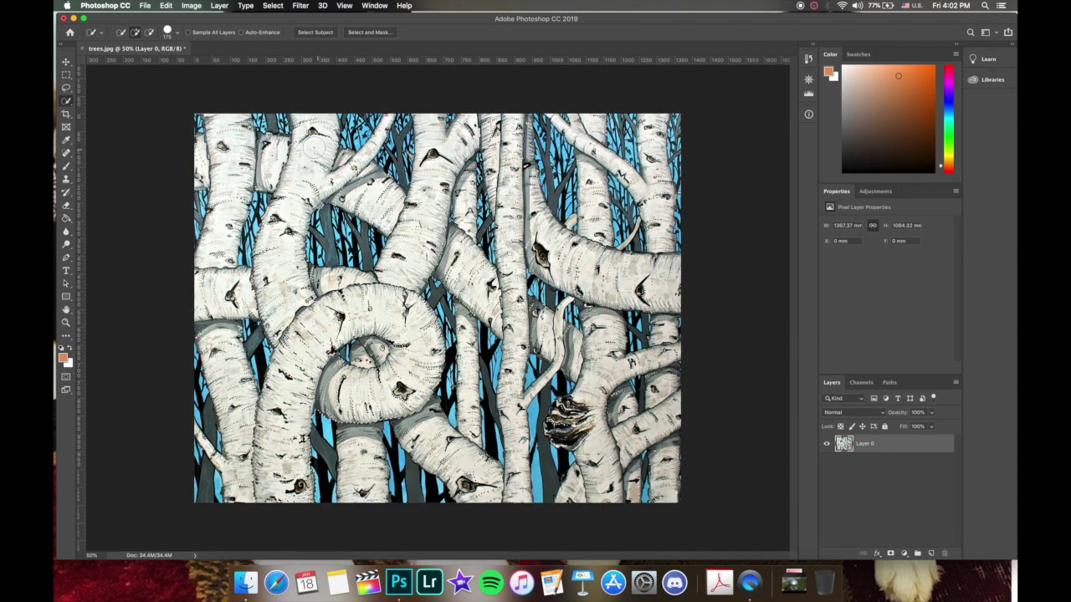
{"action": "key", "text": "shift"}
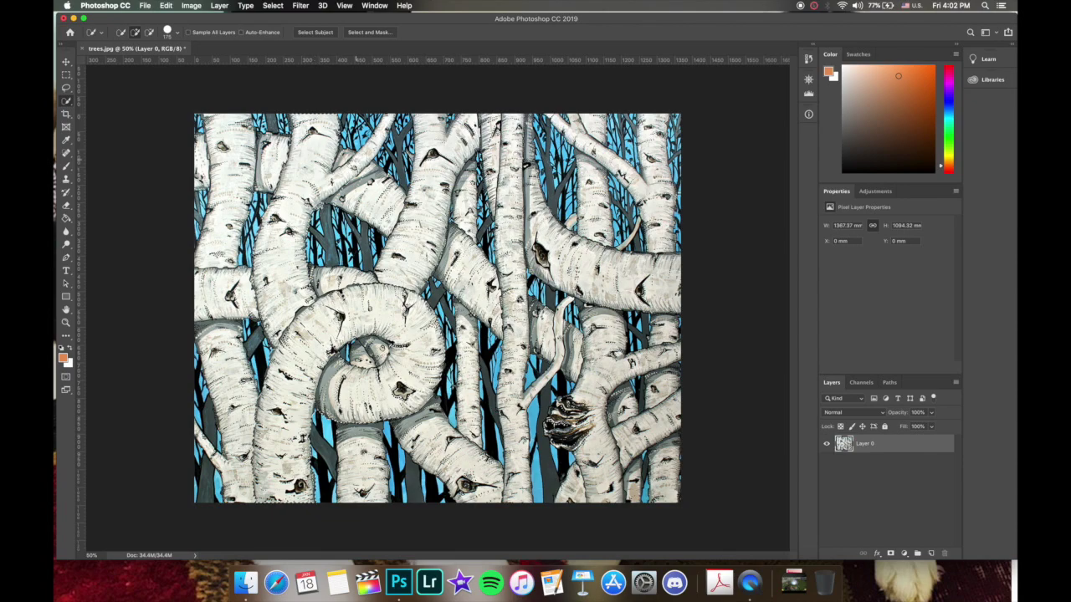
Shrink the selection brush and add the rest of the thin side branch forking off the upper trunk.
{"action": "key", "text": "super+equal"}
{"action": "key", "text": "super+equal"}
{"action": "key", "text": "super+equal"}
{"action": "scroll", "coordinate": [359, 142], "scroll_direction": "up", "scroll_amount": 5}
{"action": "scroll", "coordinate": [359, 142], "scroll_direction": "left", "scroll_amount": 4}
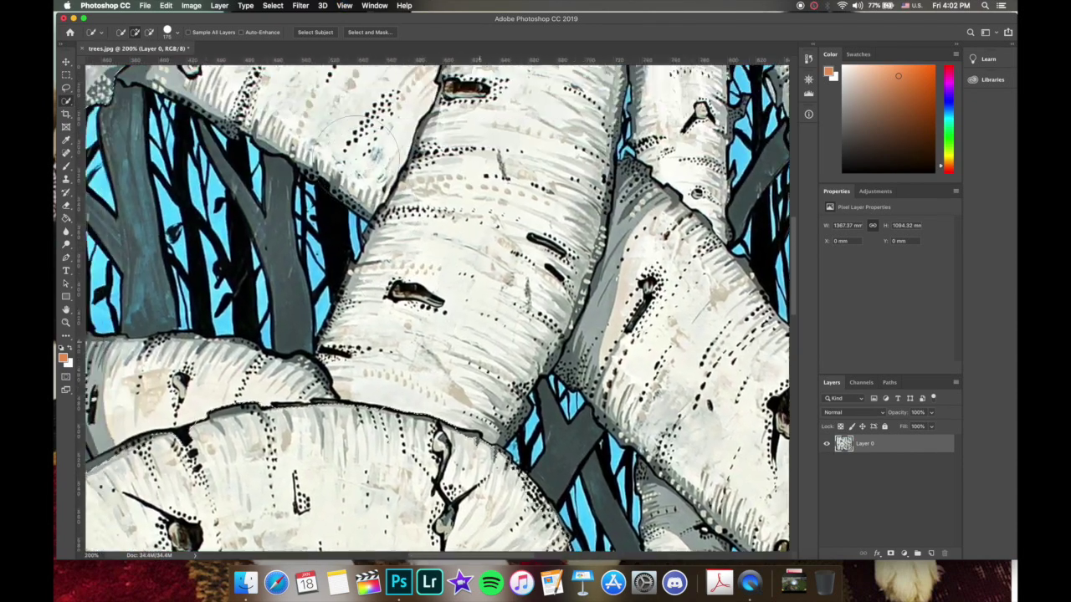
{"action": "scroll", "coordinate": [361, 151], "scroll_direction": "up", "scroll_amount": 5}
{"action": "scroll", "coordinate": [361, 151], "scroll_direction": "left", "scroll_amount": 4}
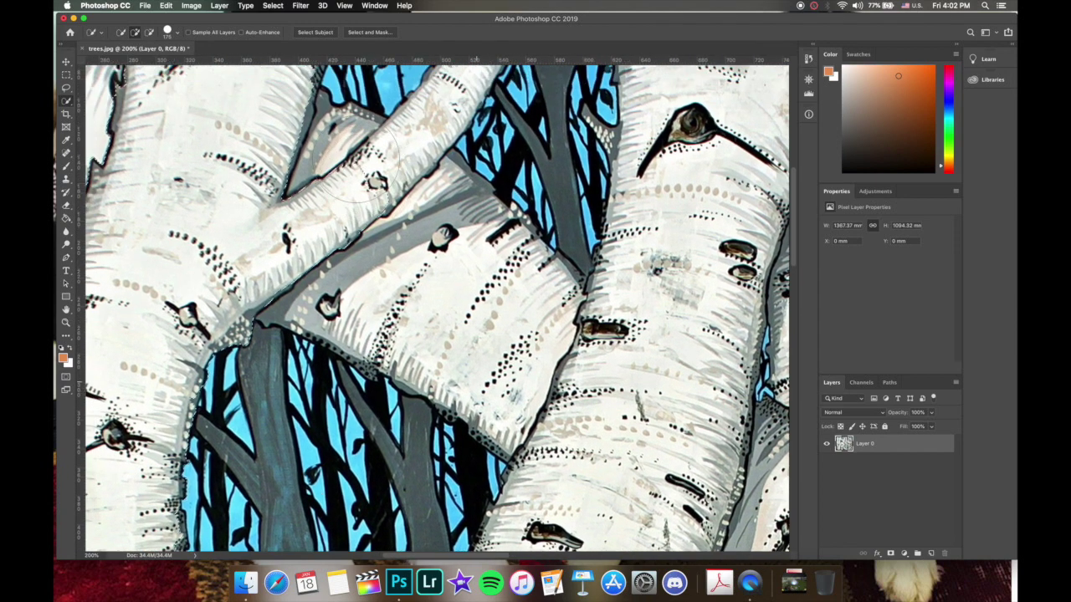
{"action": "key", "text": "bracketleft"}
{"action": "key", "text": "bracketleft"}
{"action": "key", "text": "bracketleft"}
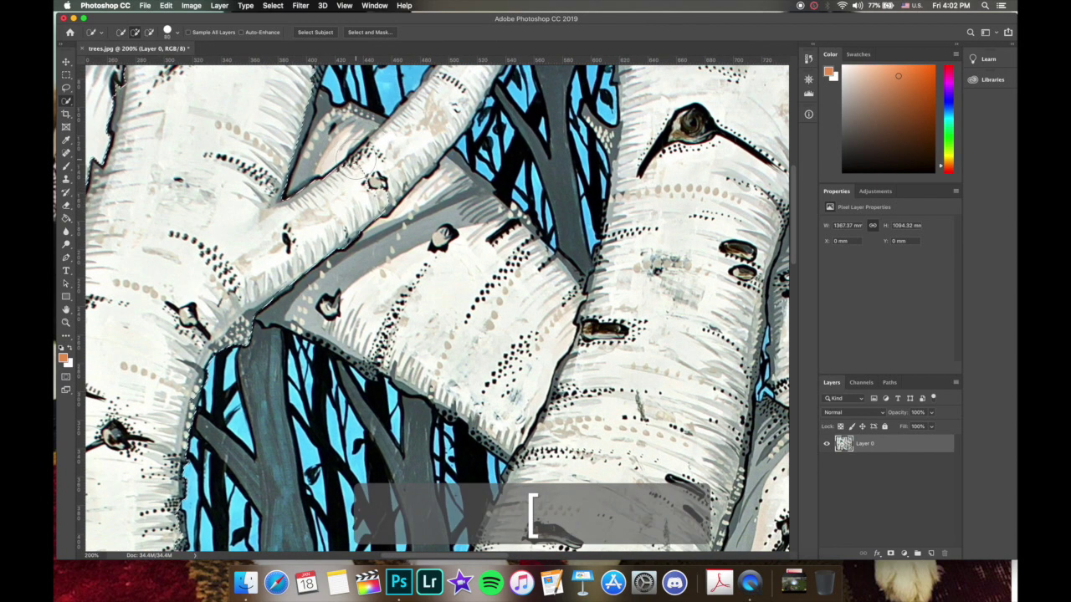
{"action": "scroll", "coordinate": [355, 161], "scroll_direction": "up", "scroll_amount": 3}
{"action": "mouse_move", "coordinate": [338, 303]}
{"action": "left_mouse_down"}
{"action": "mouse_move", "coordinate": [348, 280]}
{"action": "mouse_move", "coordinate": [423, 209]}
{"action": "left_mouse_up"}
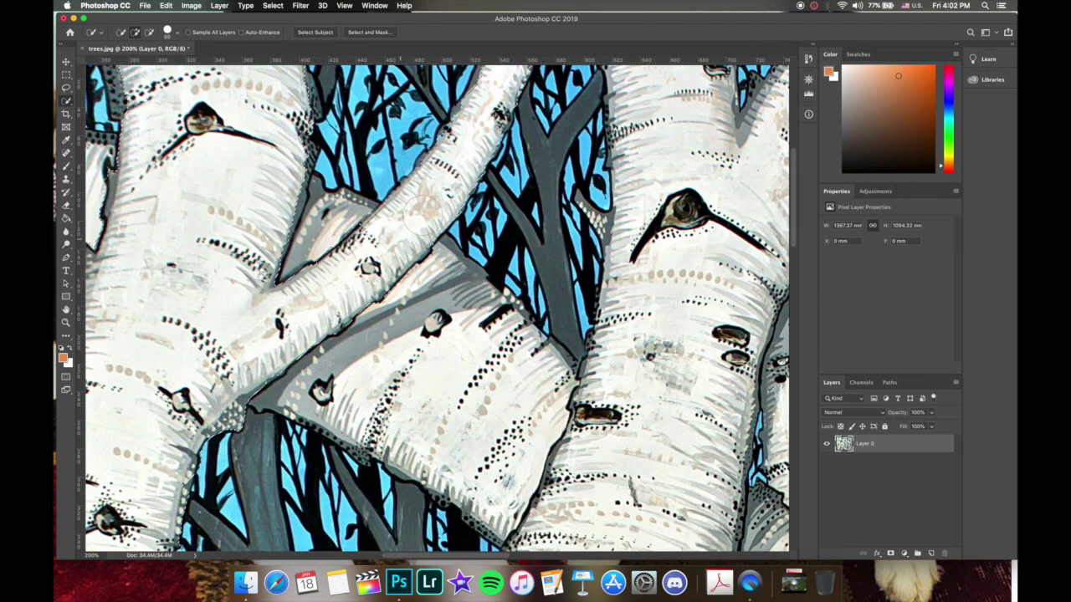
Review the whole trunk in Quick Mask and add the missed dark spots near the loop's opening and on the lower trunk.
{"action": "key", "text": "super+minus"}
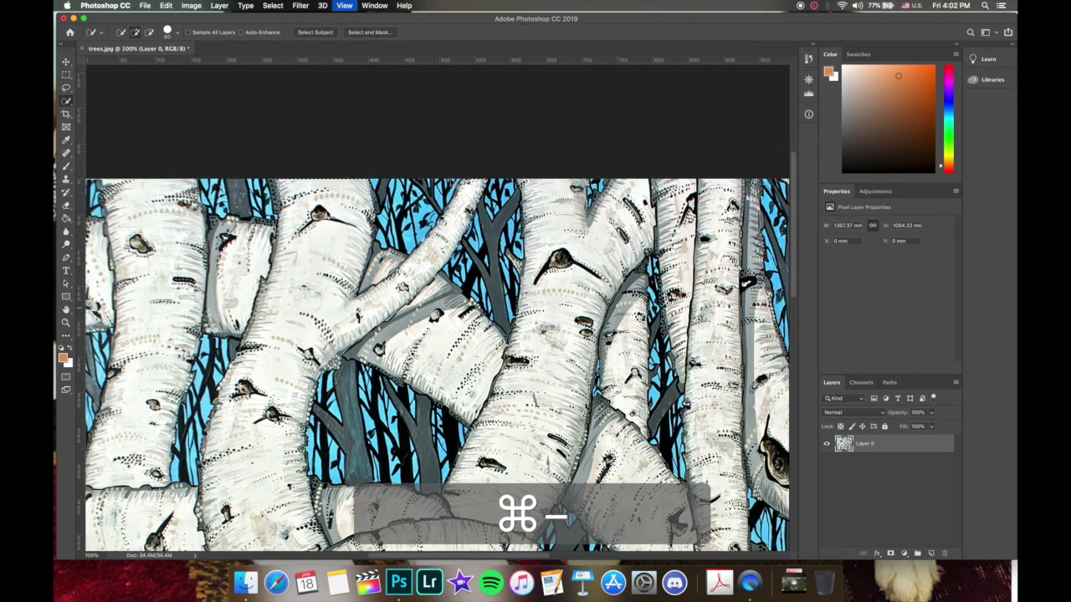
{"action": "scroll", "coordinate": [435, 310], "scroll_direction": "down", "scroll_amount": 5}
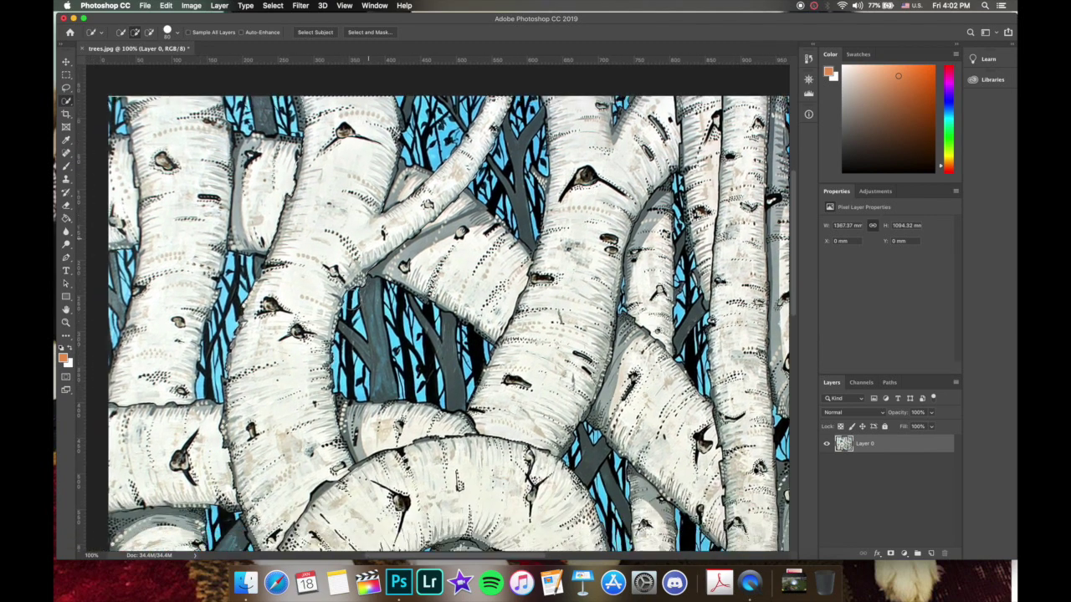
{"action": "key", "text": "super+minus"}
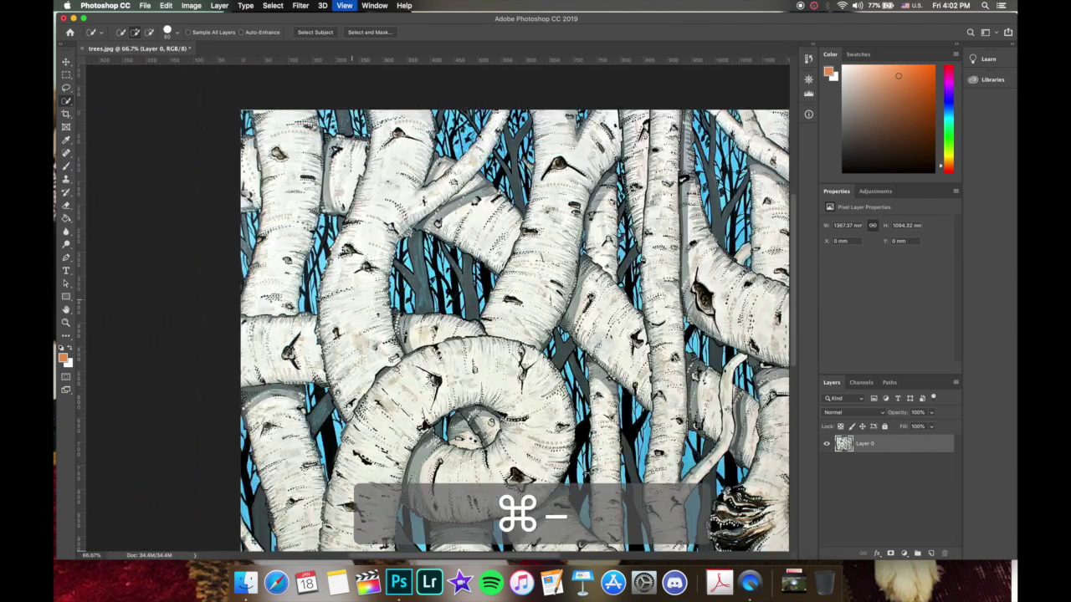
{"action": "key", "text": "q"}
{"action": "scroll", "coordinate": [435, 309], "scroll_direction": "down", "scroll_amount": 5}
{"action": "scroll", "coordinate": [435, 309], "scroll_direction": "right", "scroll_amount": 3}
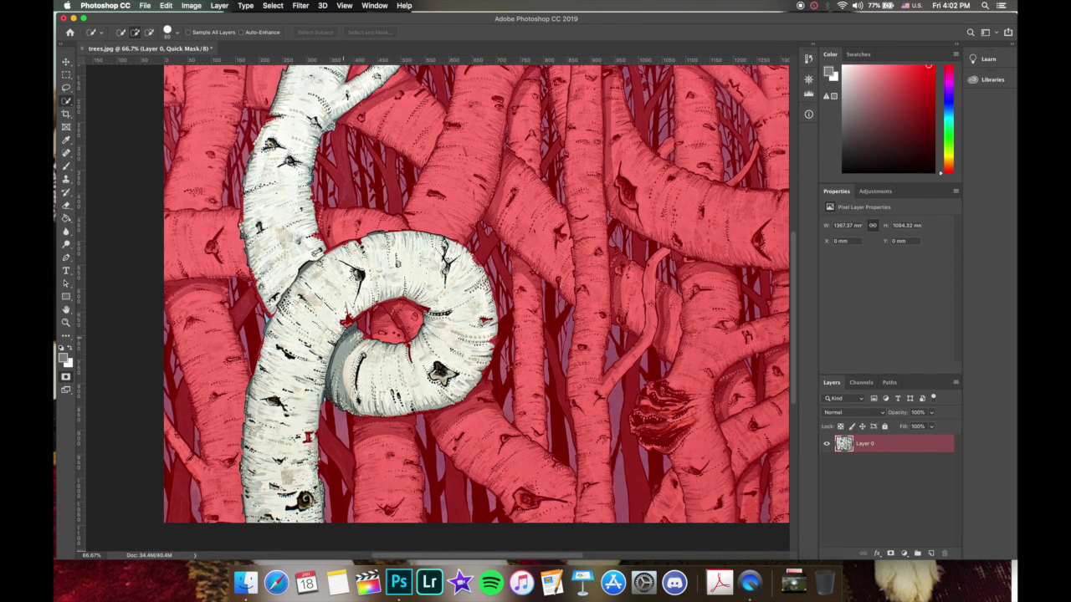
{"action": "key", "text": "q"}
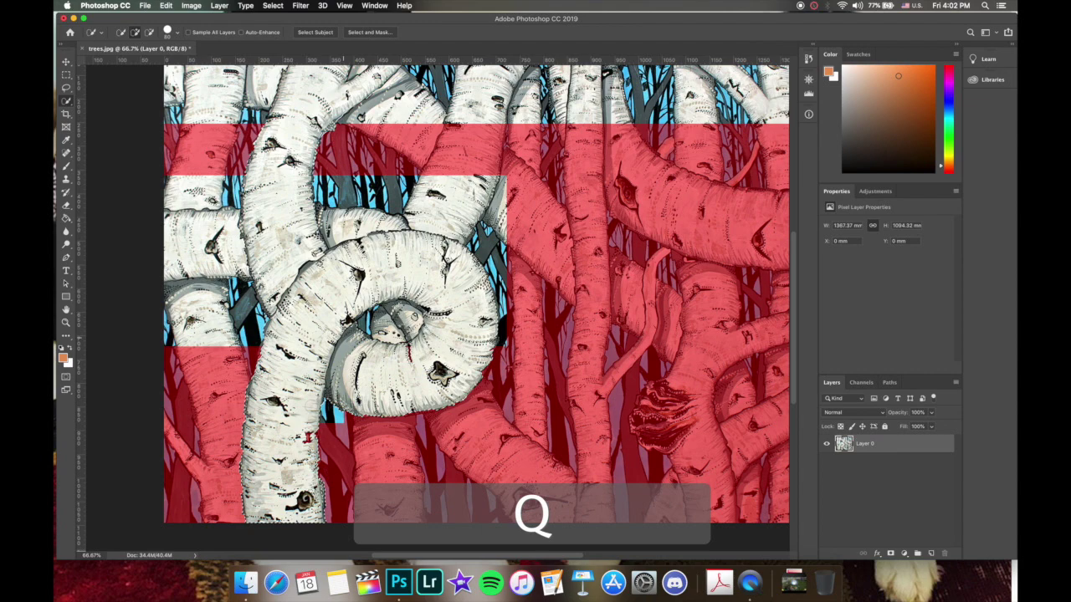
{"action": "key", "text": "shift"}
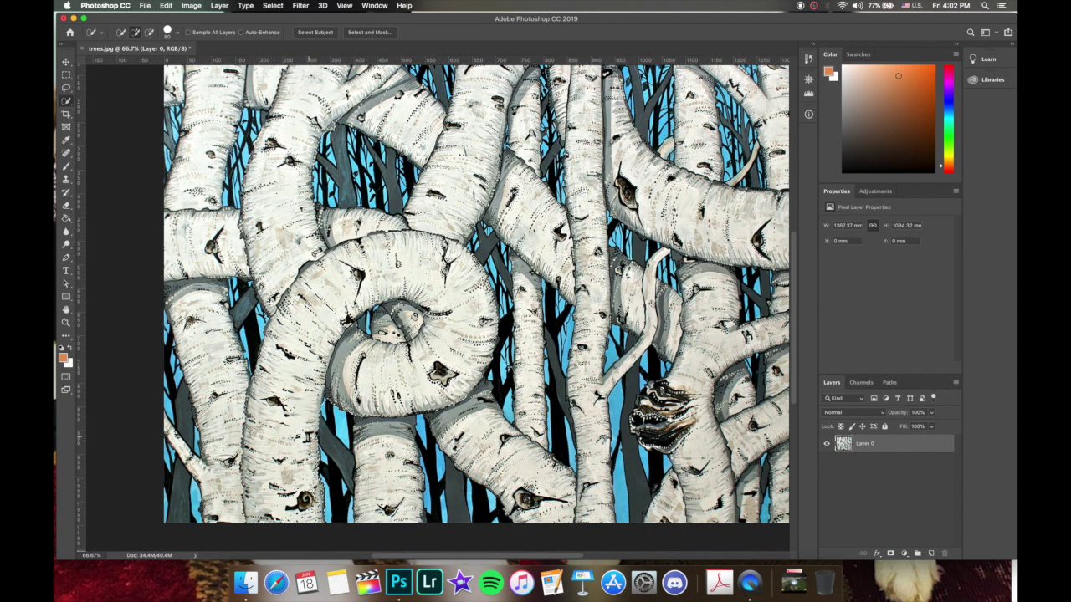
{"action": "key", "text": "shift"}
{"action": "key", "text": "q"}
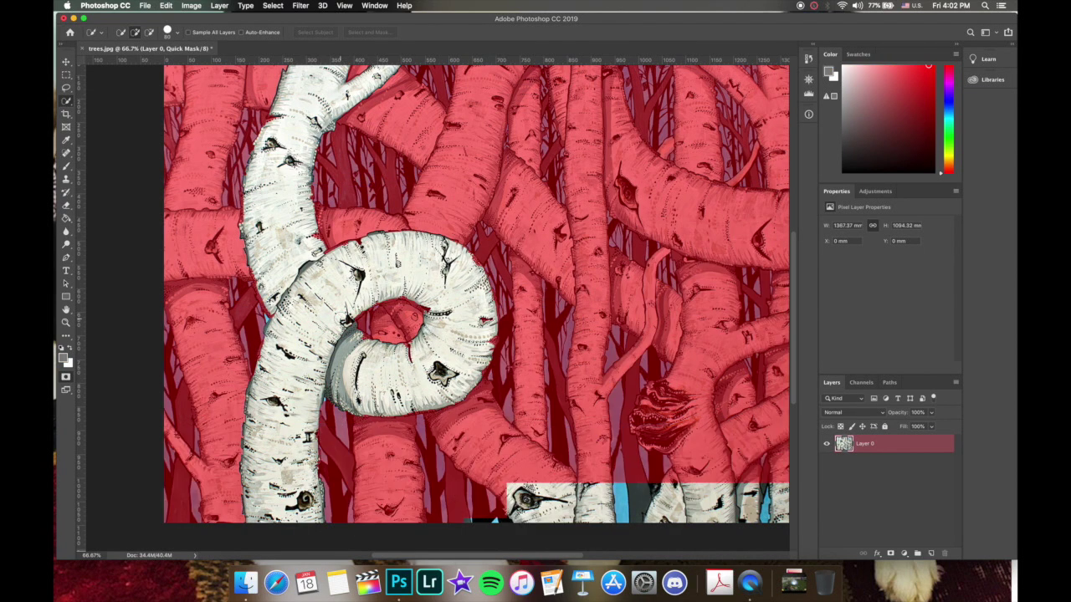
{"action": "key", "text": "q"}
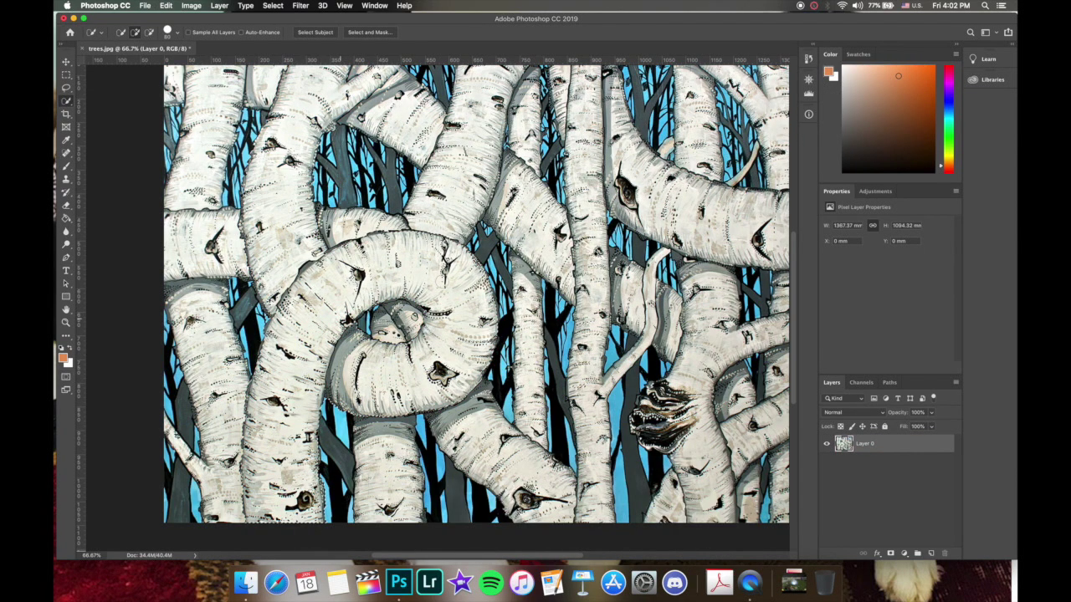
Copy the selected trunk and paste it as a new layer.
{"action": "scroll", "coordinate": [468, 302], "scroll_direction": "up", "scroll_amount": 5}
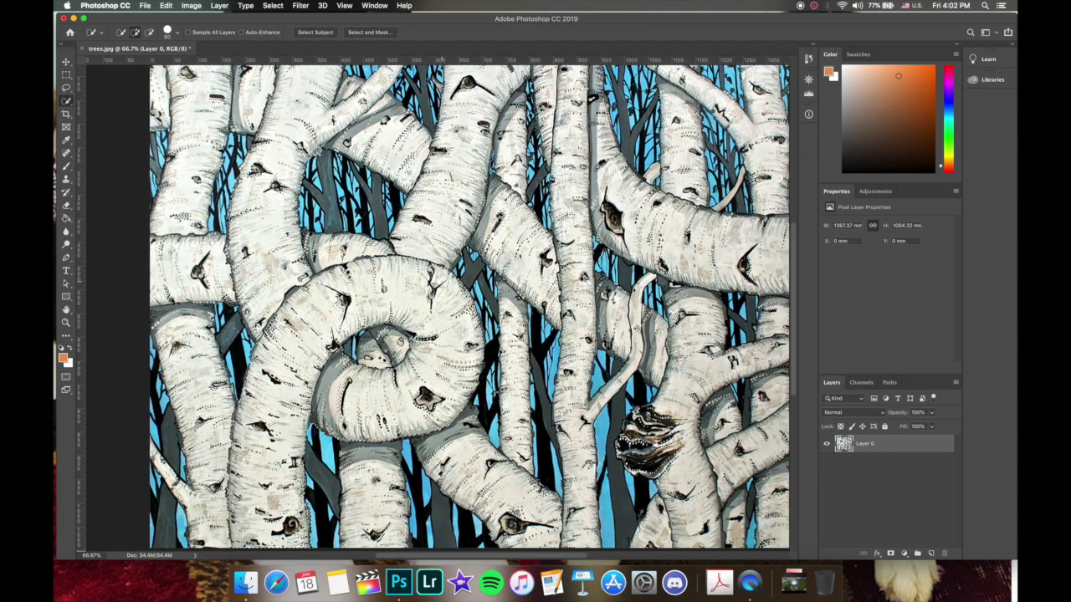
{"action": "key", "text": "super+minus"}
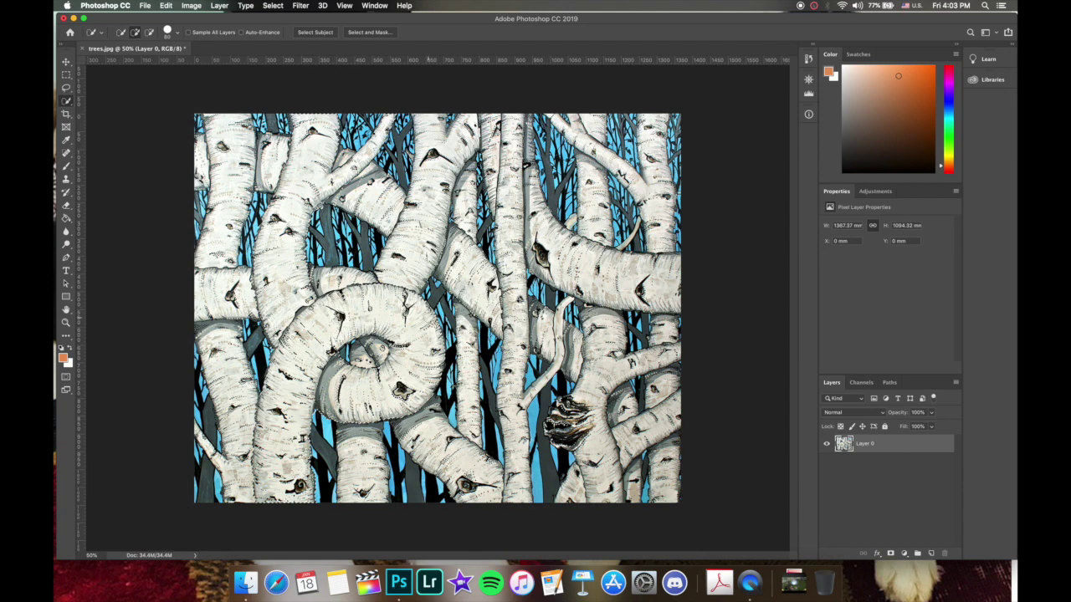
{"action": "key", "text": "super"}
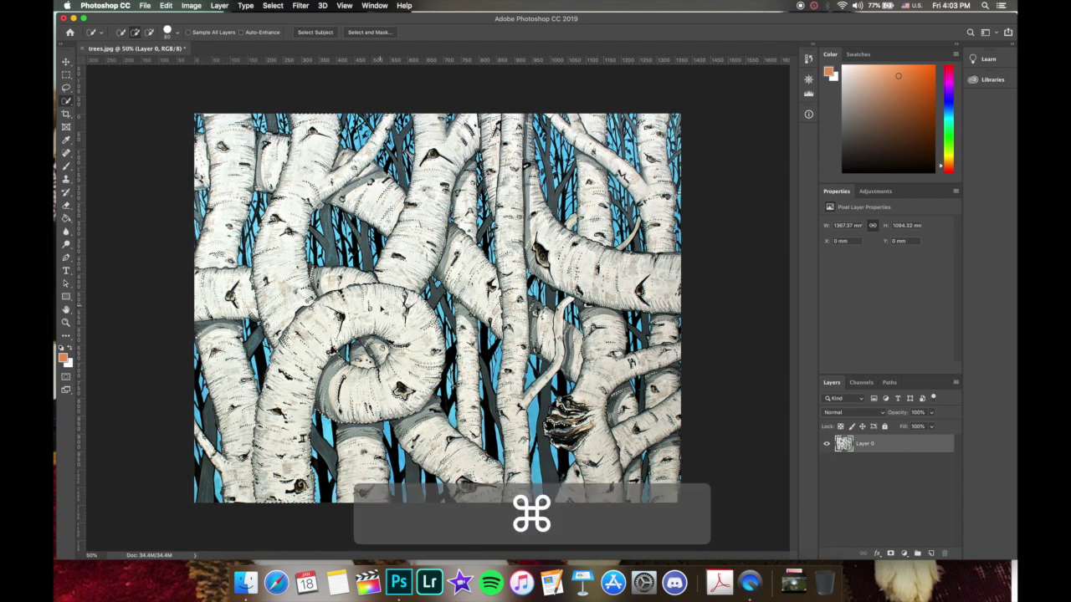
{"action": "key", "text": "super+c"}
{"action": "key", "text": "super"}
{"action": "key", "text": "super+v"}
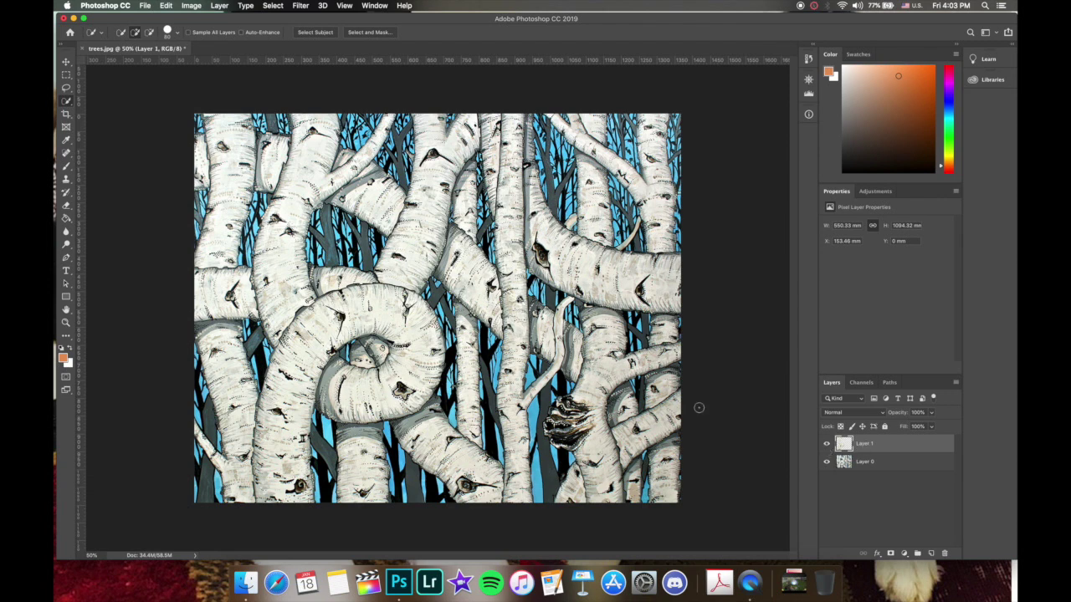
Move the pasted trunk to the right of the original, to about X 656 mm, Y -39 mm.
{"action": "key", "text": "v"}
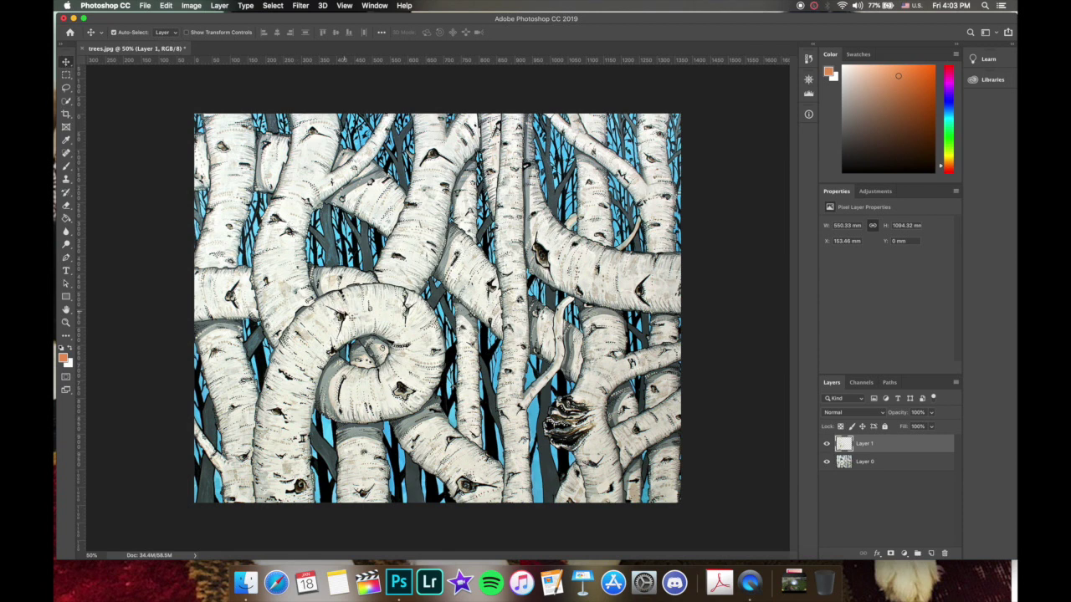
{"action": "left_click_drag", "start_coordinate": [366, 303], "coordinate": [536, 277]}
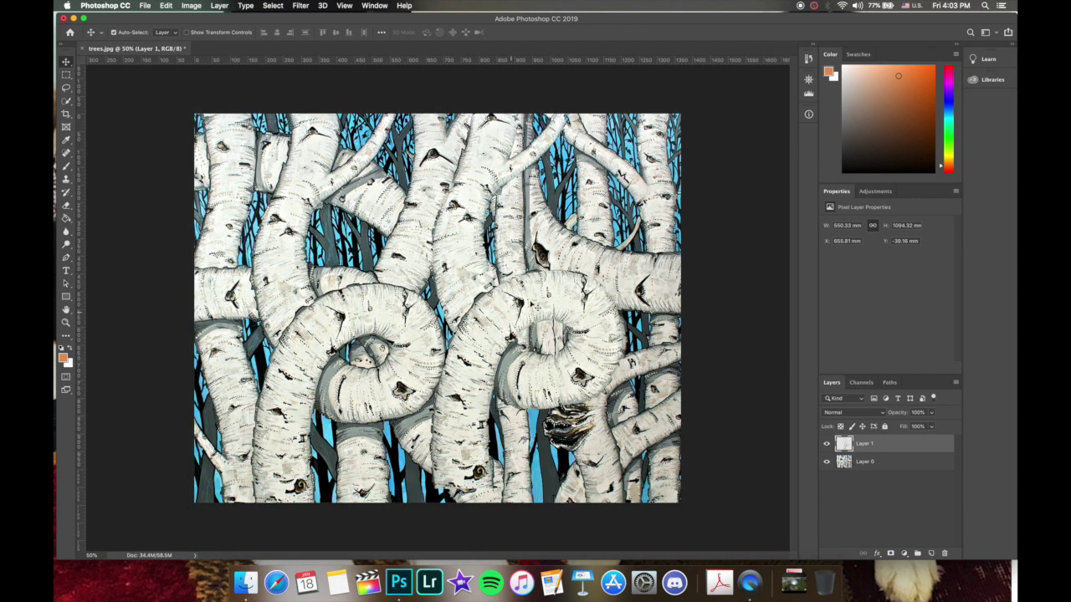
Shift the pasted trunk right and down to about X 700 mm, Y -31 mm, and bring up the available Transform operations.
{"action": "mouse_move", "coordinate": [546, 297]}
{"action": "left_mouse_down"}
{"action": "mouse_move", "coordinate": [568, 303]}
{"action": "mouse_move", "coordinate": [545, 299]}
{"action": "mouse_move", "coordinate": [556, 293]}
{"action": "mouse_move", "coordinate": [552, 308]}
{"action": "left_mouse_up"}
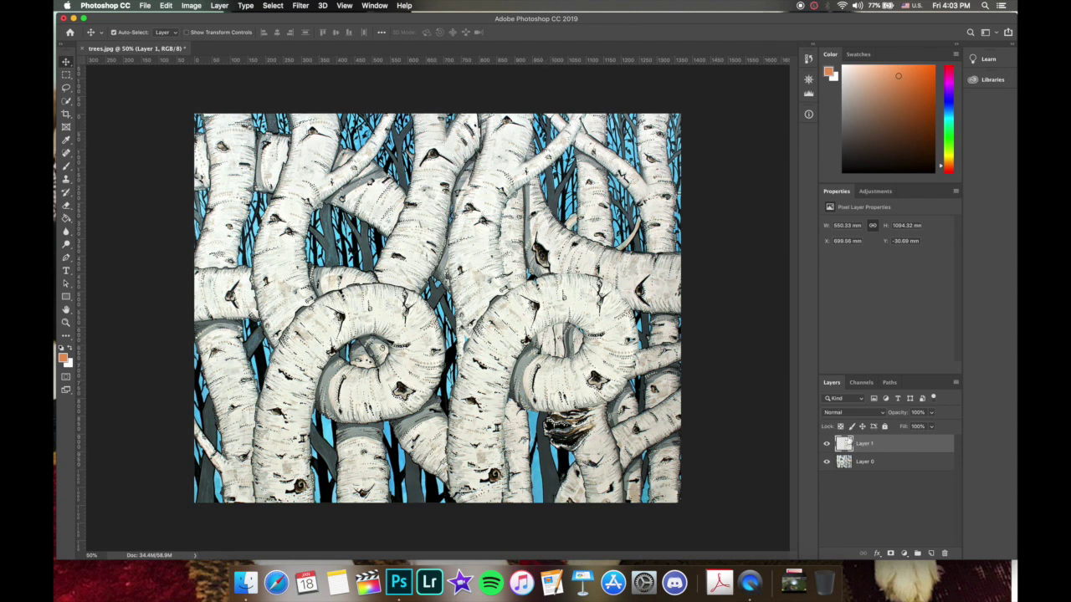
{"action": "left_click", "coordinate": [167, 6]}
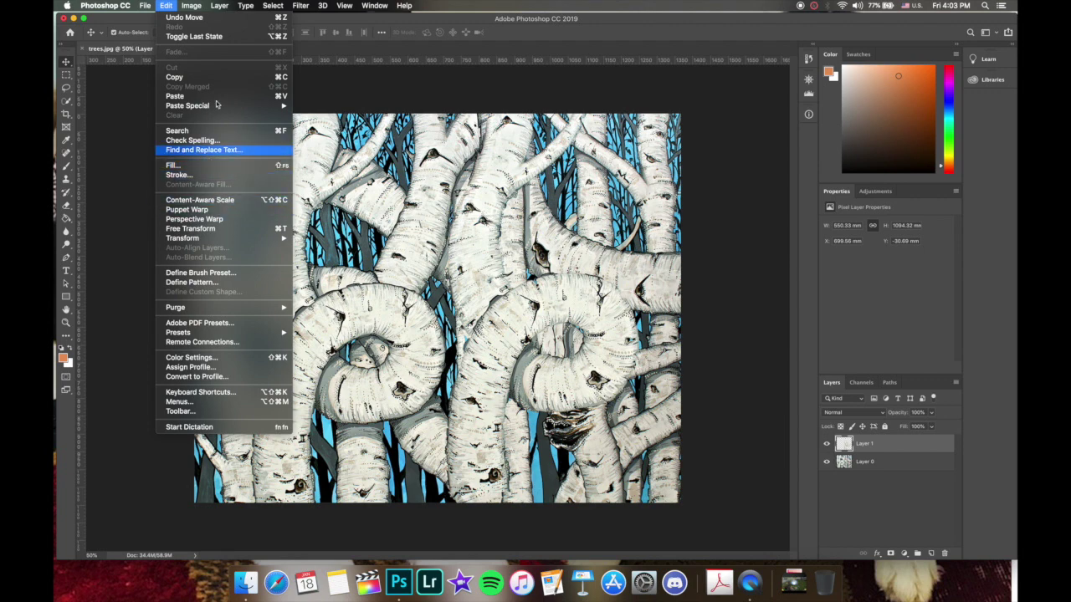
{"action": "mouse_move", "coordinate": [194, 6]}
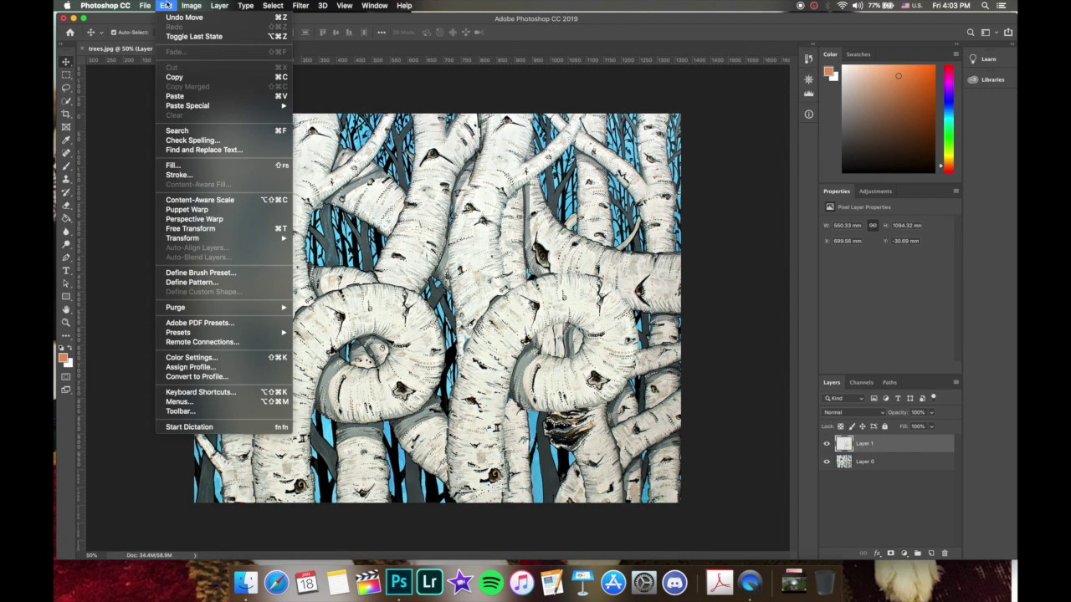
{"action": "mouse_move", "coordinate": [198, 241]}
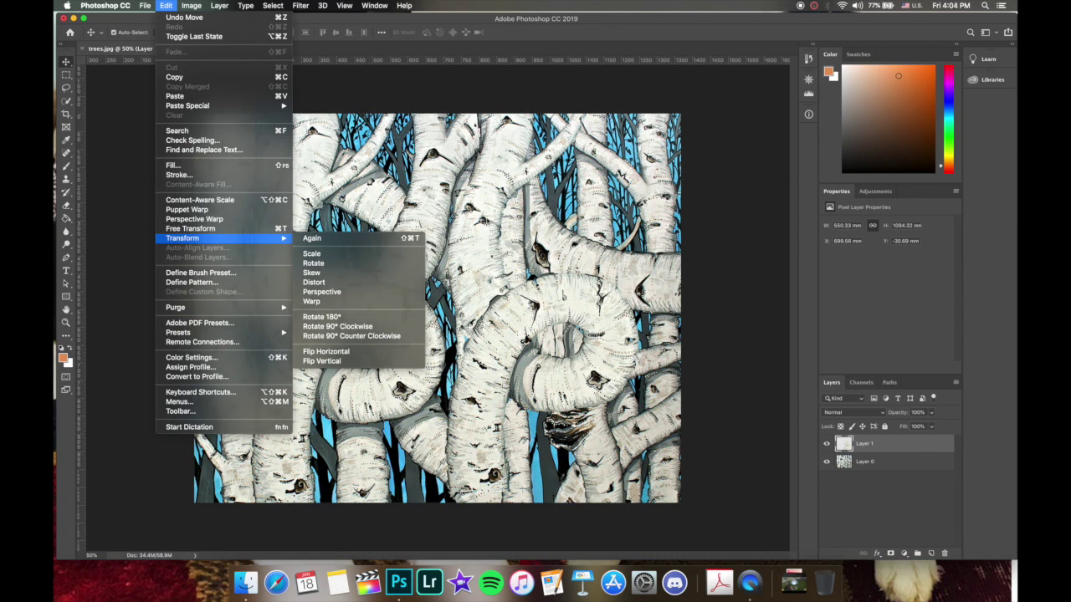
Free-transform the pasted trunk, scaling it down to about 94.83% and rotating it about 7° clockwise, and apply the transform.
{"action": "key", "text": "super+t"}
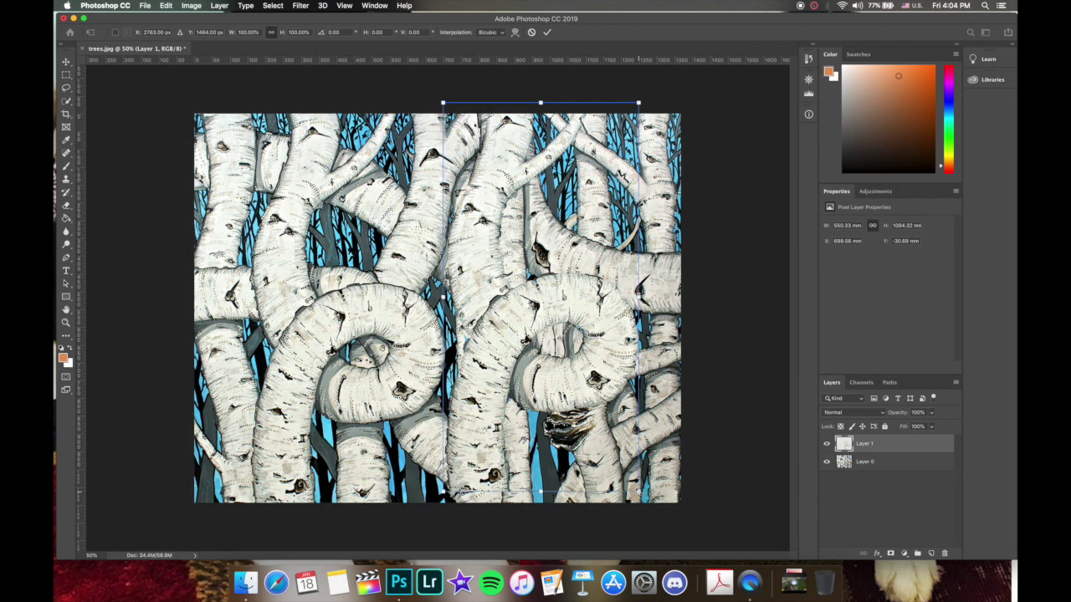
{"action": "left_click_drag", "start_coordinate": [637, 492], "coordinate": [608, 456]}
{"action": "key", "text": "shift"}
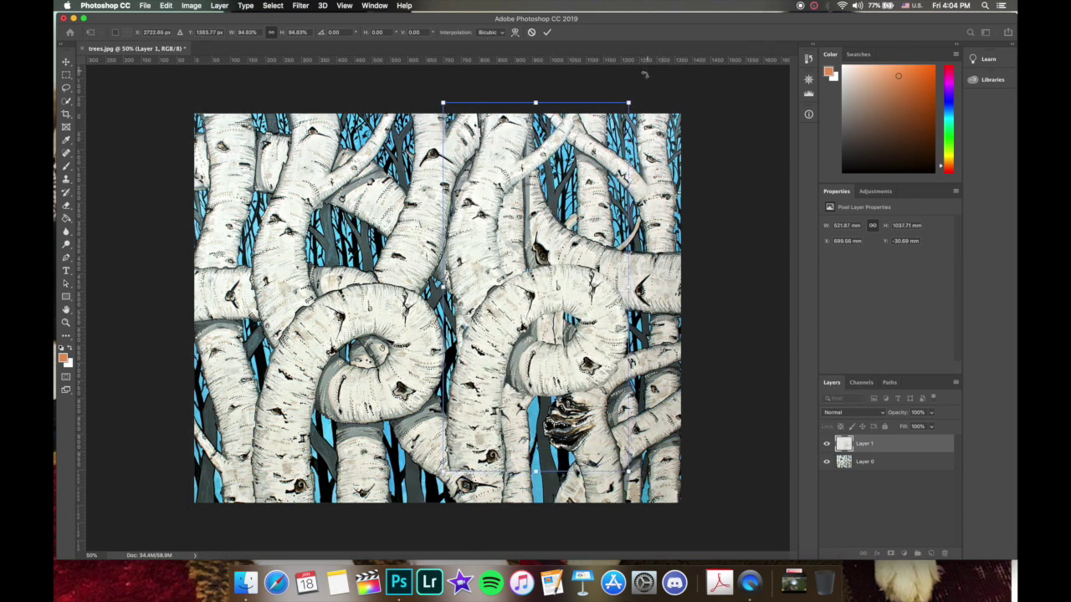
{"action": "left_click_drag", "start_coordinate": [637, 89], "coordinate": [656, 111]}
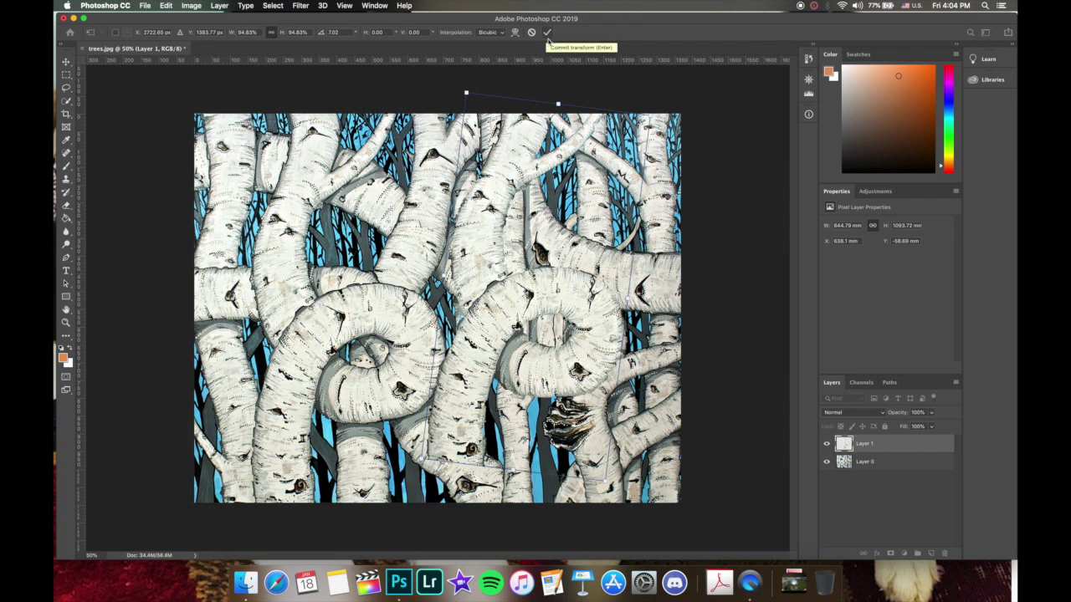
{"action": "key", "text": "Return"}
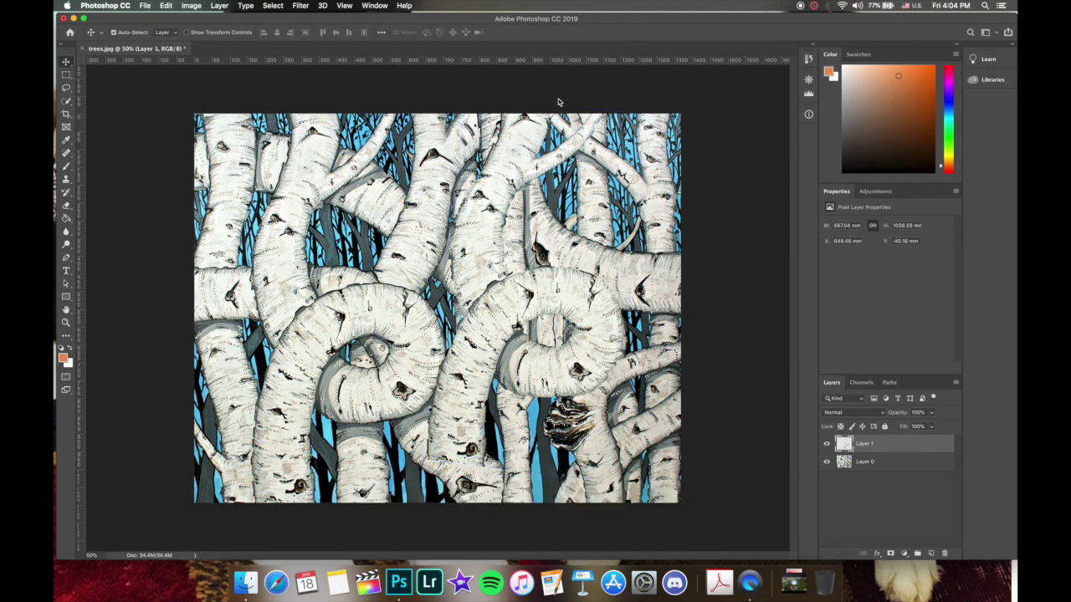
Flip the pasted trunk both horizontally and vertically within a new free transform.
{"action": "key", "text": "super+t"}
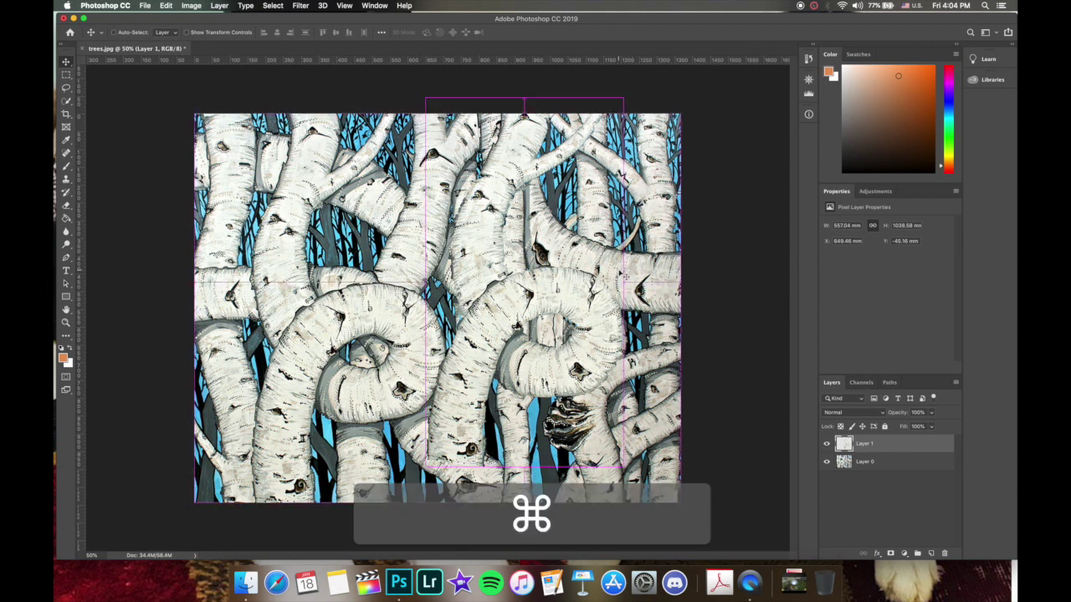
{"action": "left_click", "coordinate": [192, 7]}
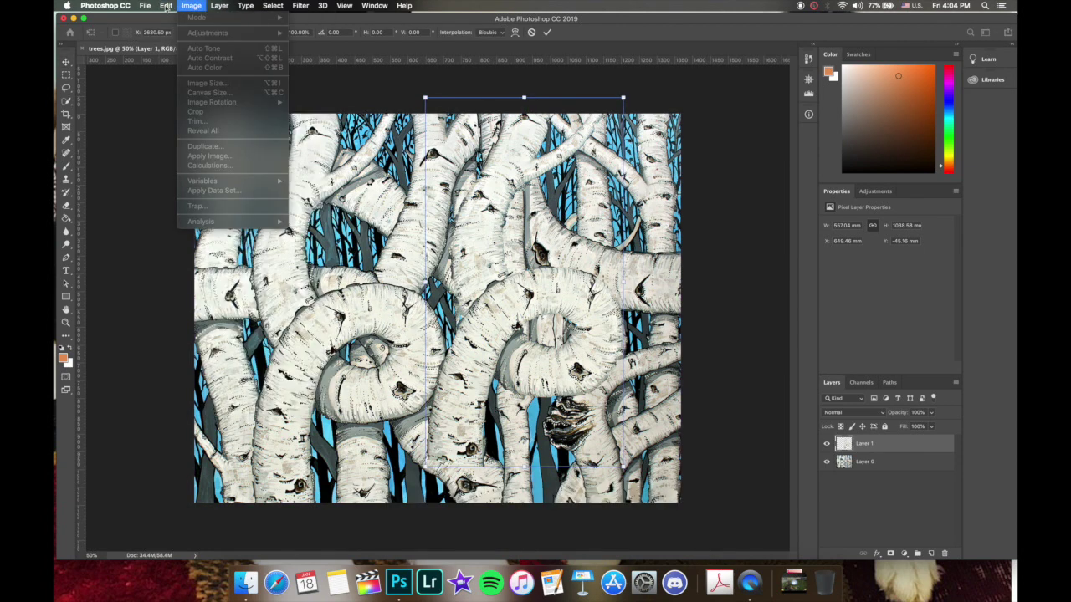
{"action": "left_click", "coordinate": [532, 33]}
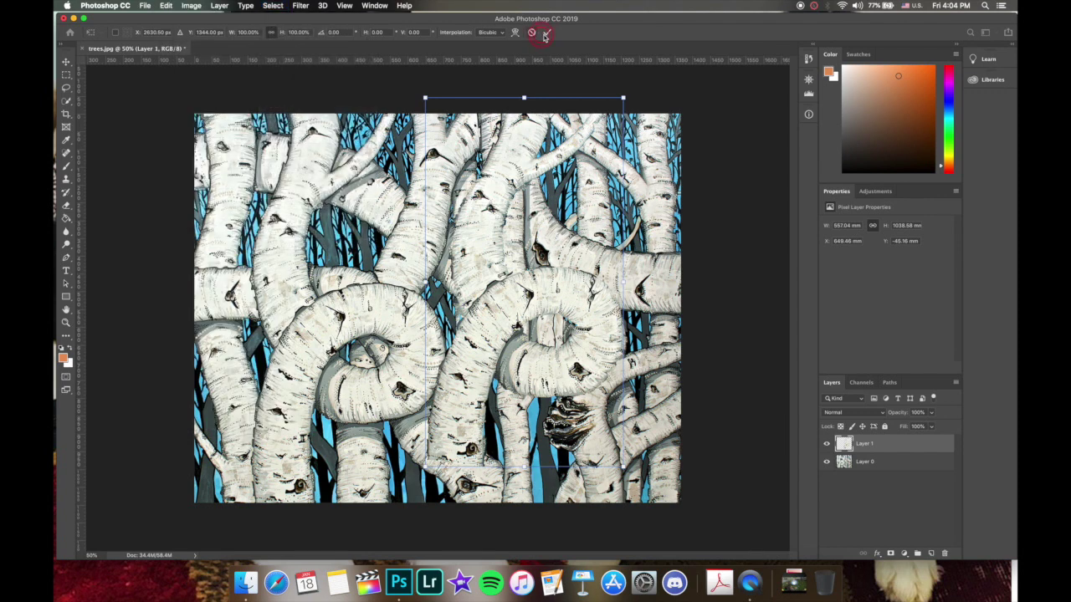
{"action": "left_click", "coordinate": [166, 6]}
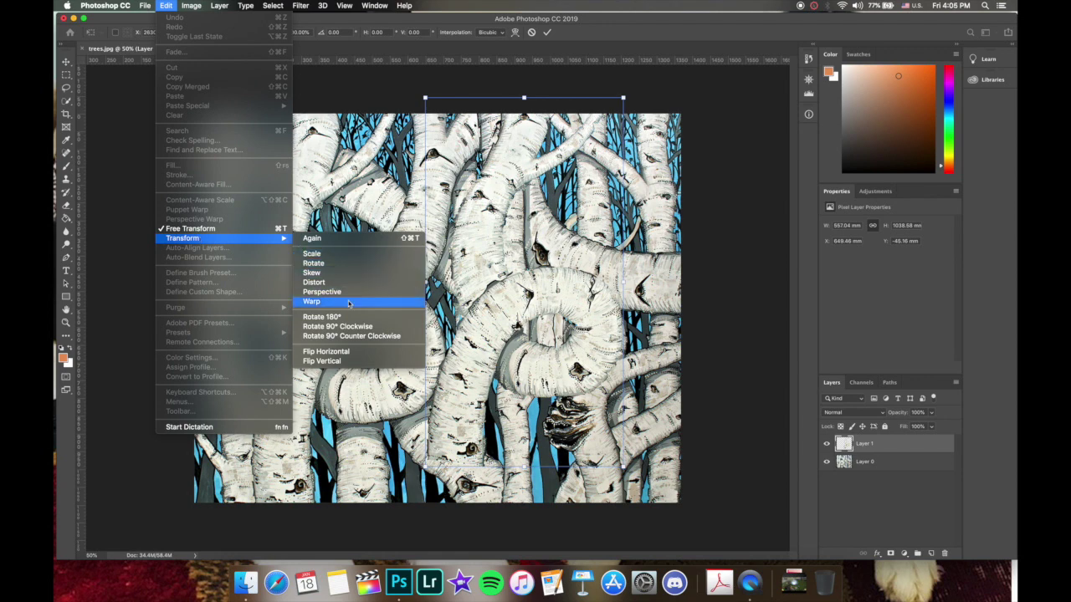
{"action": "left_click", "coordinate": [348, 352]}
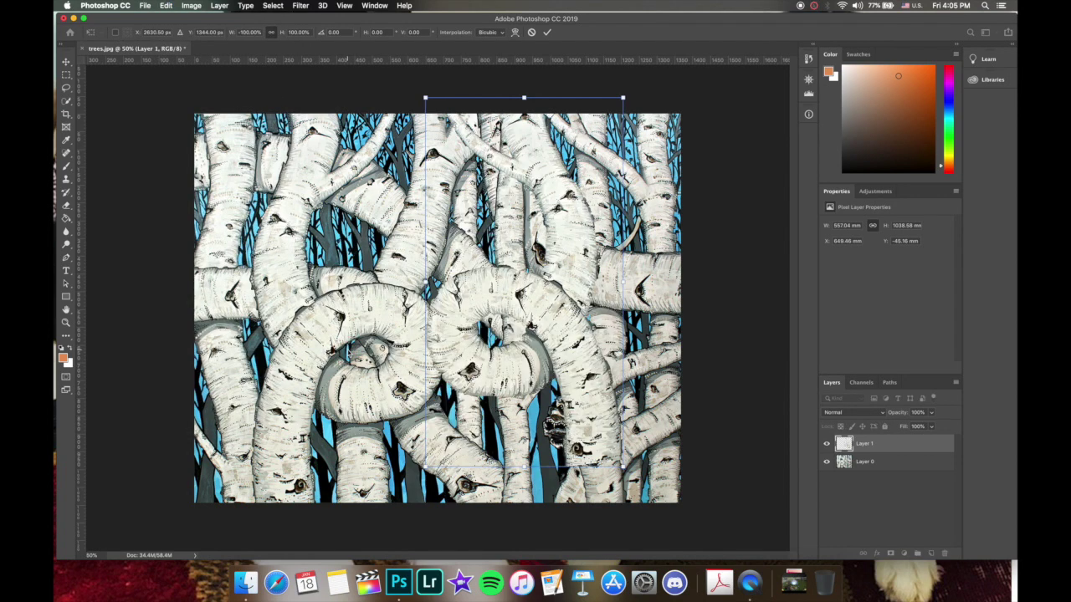
{"action": "left_click", "coordinate": [166, 6]}
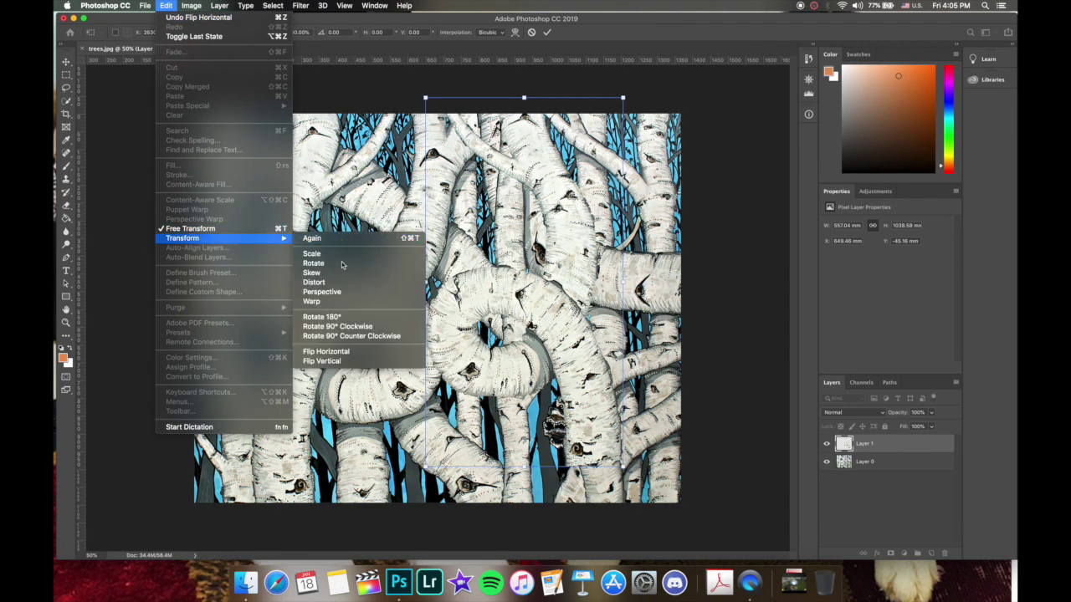
{"action": "left_click", "coordinate": [322, 361]}
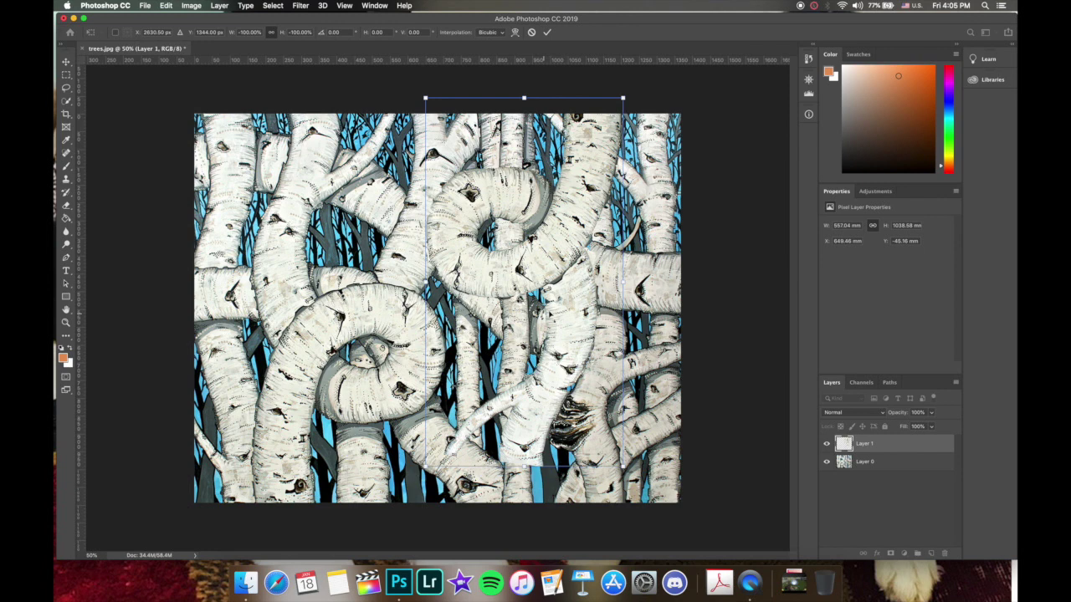
Rotate the flipped trunk to about 151.6° and stretch it to about 89.64% width and 107.17% height.
{"action": "left_click_drag", "start_coordinate": [633, 477], "coordinate": [686, 387]}
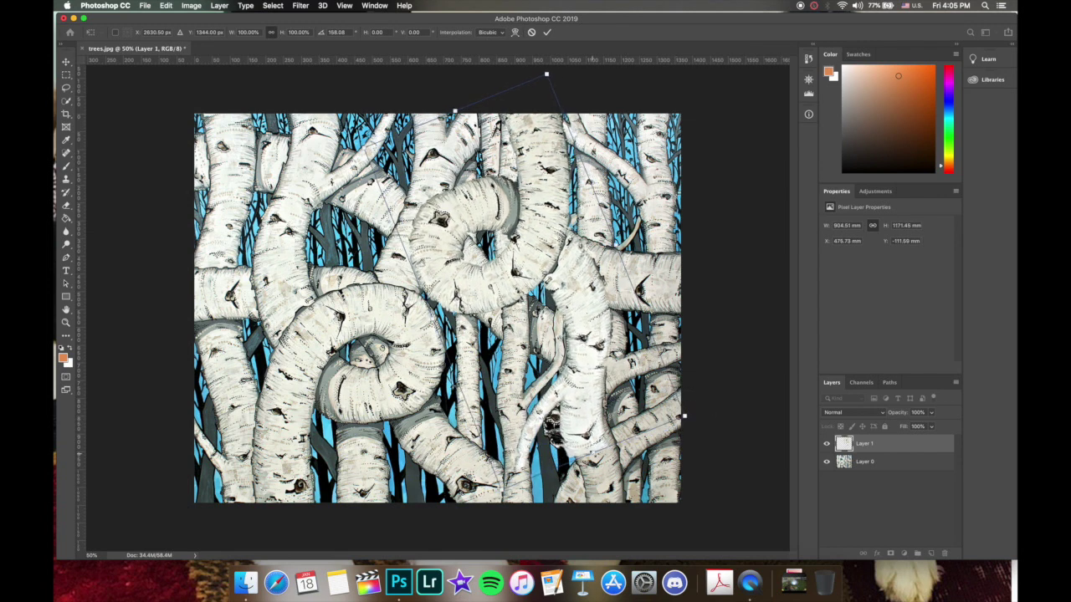
{"action": "key", "text": "shift"}
{"action": "left_click_drag", "start_coordinate": [593, 454], "coordinate": [601, 261]}
{"action": "key", "text": "shift"}
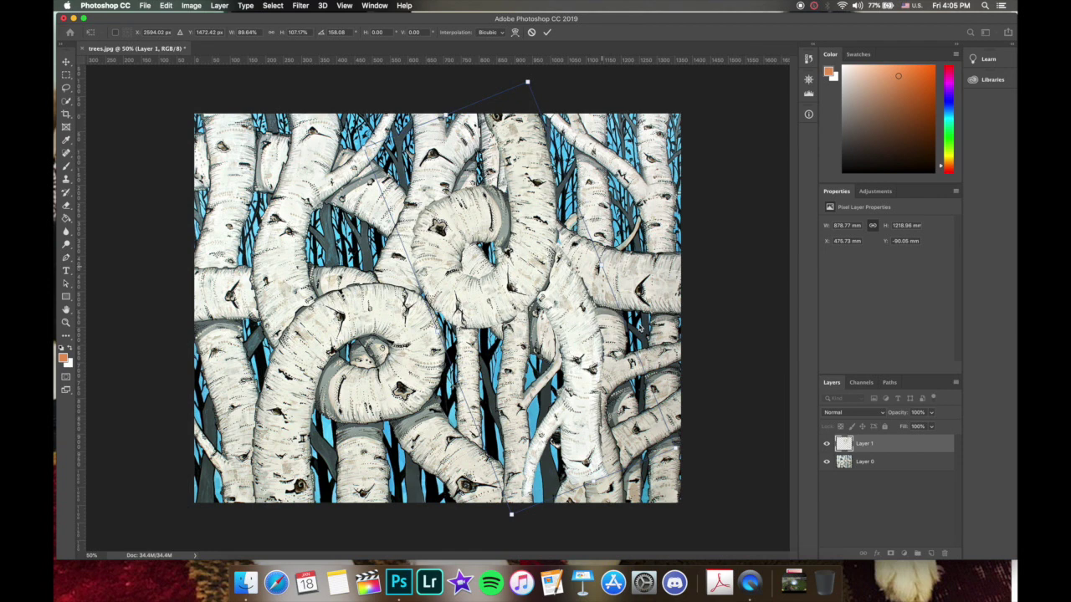
{"action": "left_click_drag", "start_coordinate": [685, 450], "coordinate": [691, 429]}
Reposition the trunk toward the image's upper-right area at about 99.15% width, 118.53% height and 147.51° rotation, and apply the transform.
{"action": "left_click_drag", "start_coordinate": [516, 237], "coordinate": [592, 201]}
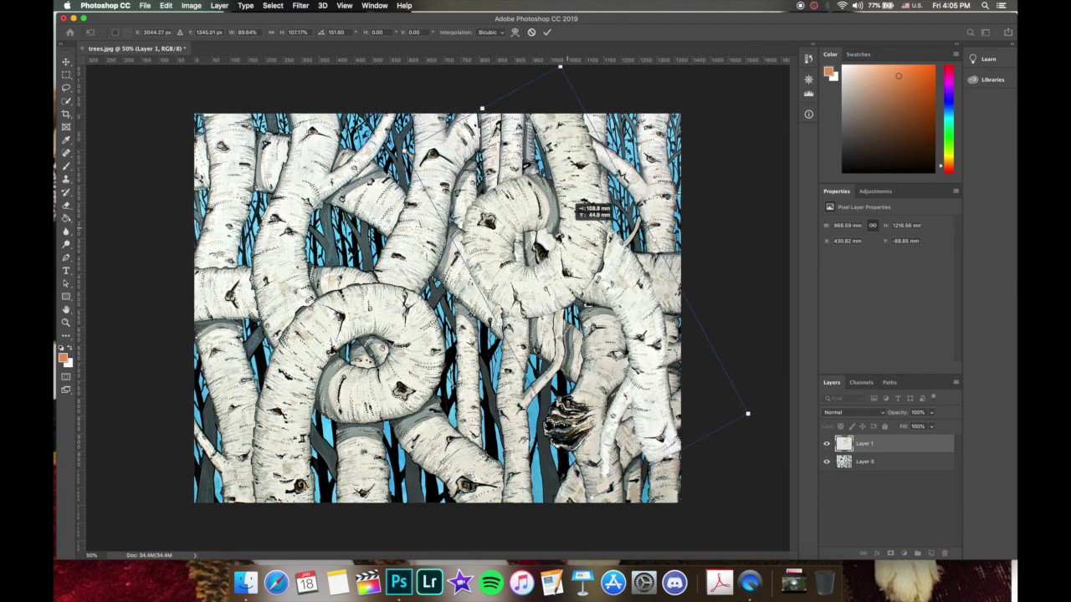
{"action": "left_click_drag", "start_coordinate": [570, 199], "coordinate": [571, 199]}
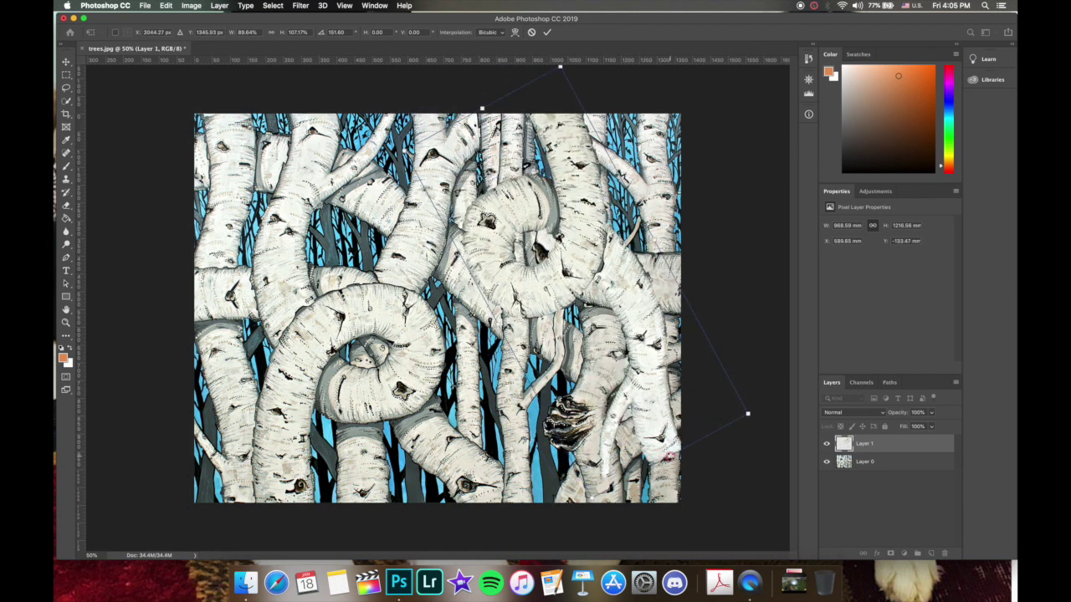
{"action": "left_click_drag", "start_coordinate": [674, 462], "coordinate": [695, 483]}
{"action": "left_click_drag", "start_coordinate": [772, 443], "coordinate": [787, 423]}
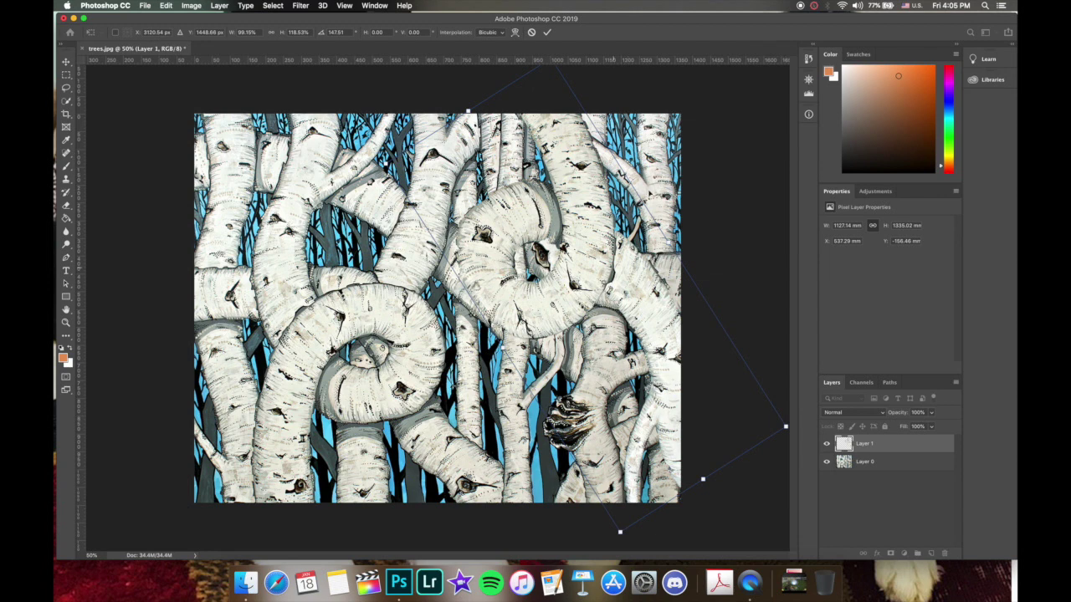
{"action": "left_click", "coordinate": [548, 33]}
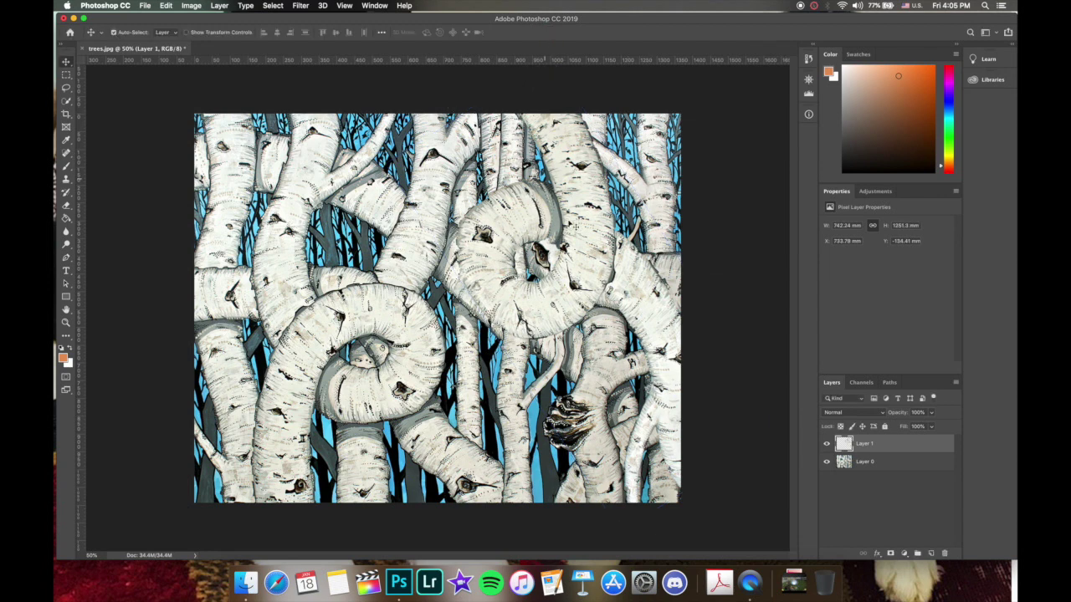
Start another free transform on the pasted trunk, review the available Transform operations, and close the transform.
{"action": "key", "text": "super"}
{"action": "key", "text": "super+t"}
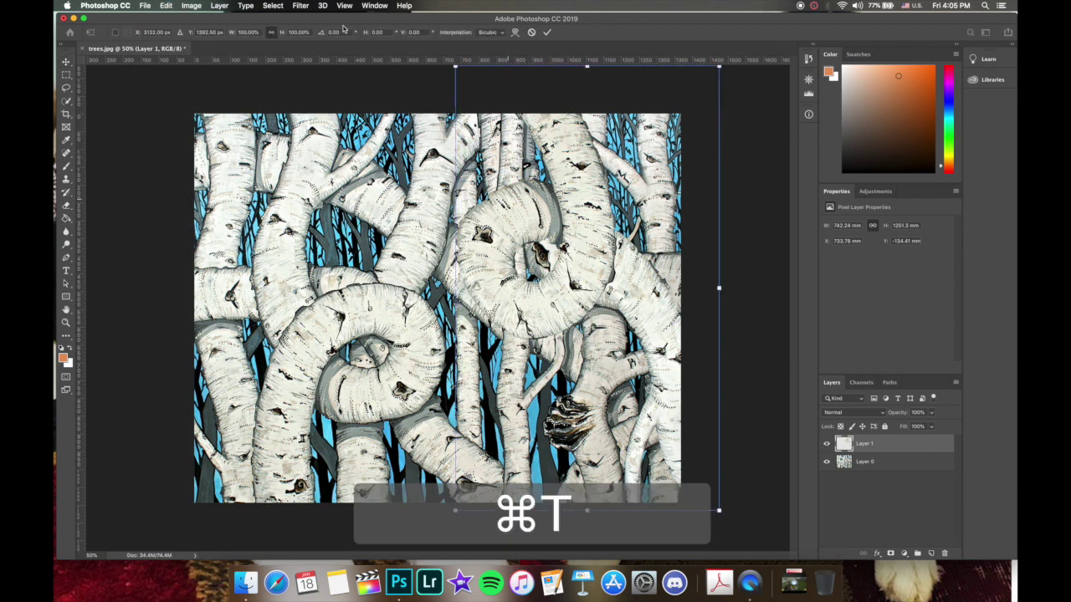
{"action": "left_click", "coordinate": [168, 6]}
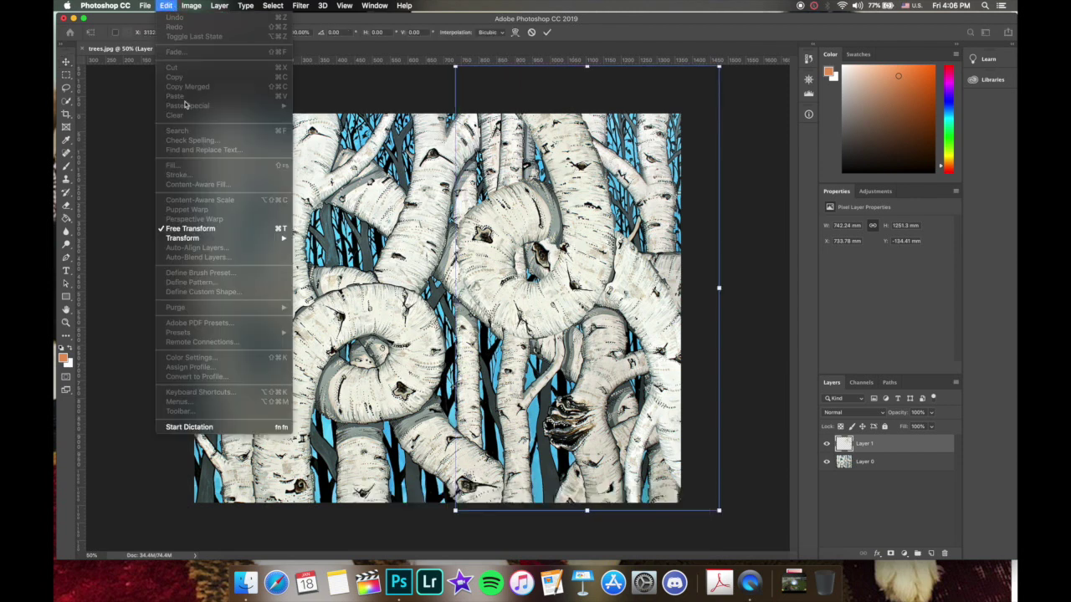
{"action": "mouse_move", "coordinate": [194, 243]}
{"action": "mouse_move", "coordinate": [264, 239]}
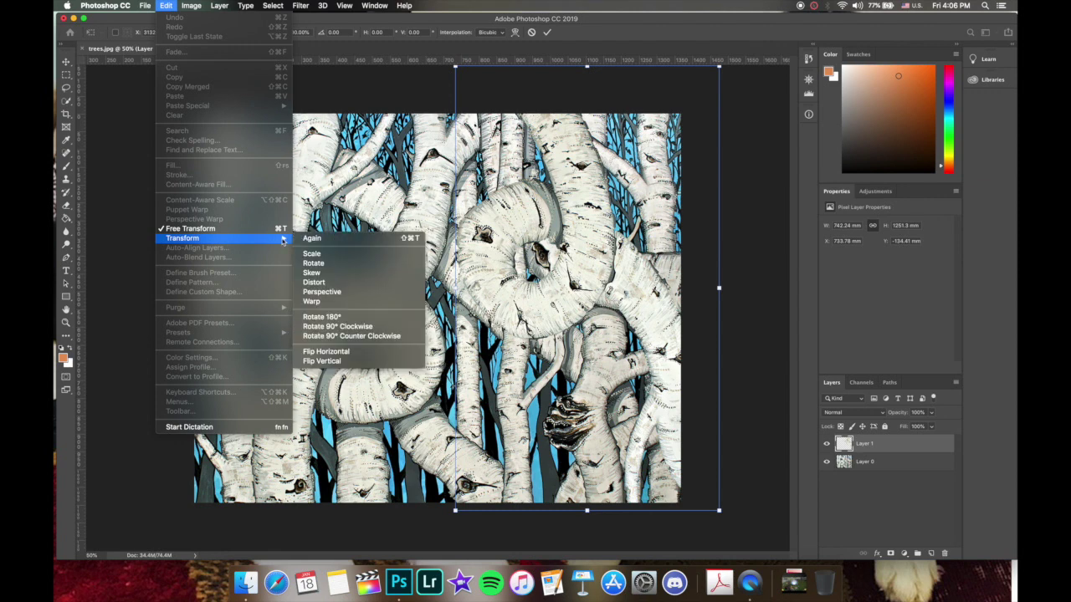
{"action": "left_click", "coordinate": [392, 93]}
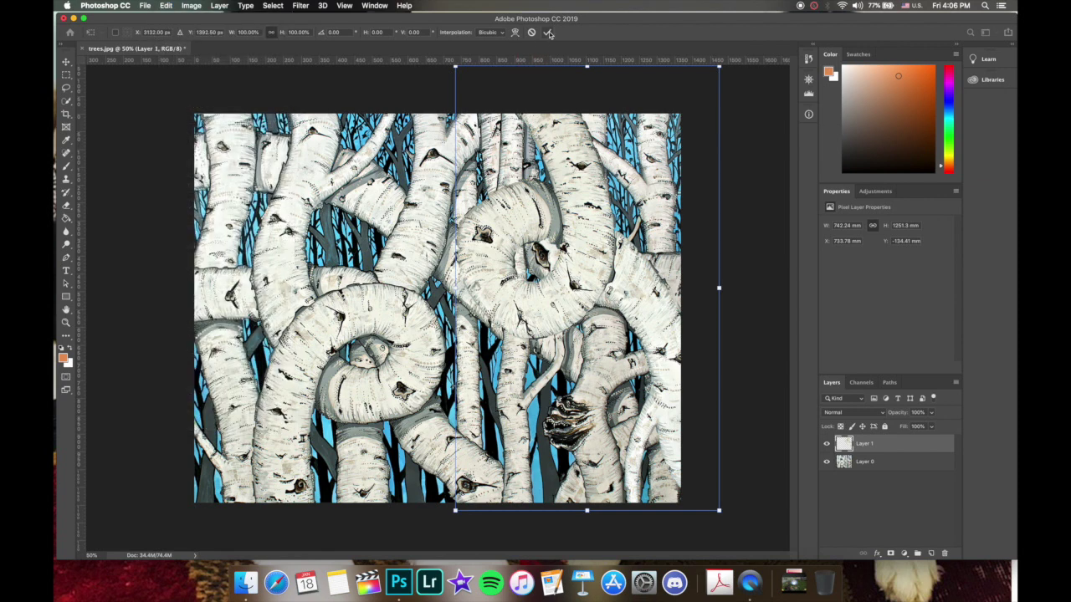
{"action": "left_click", "coordinate": [548, 33]}
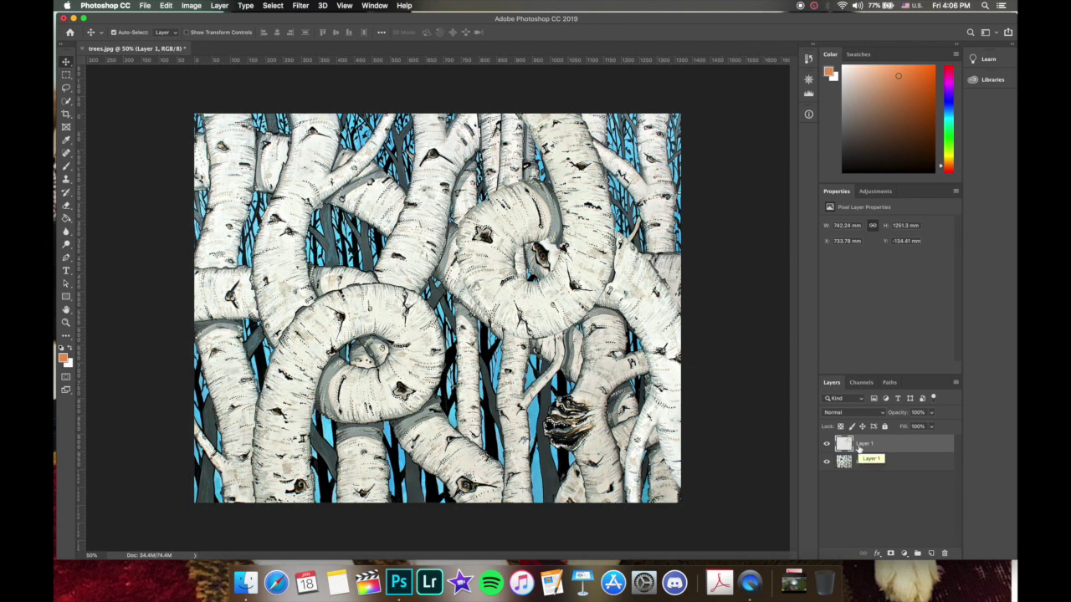
Delete the pasted trunk layer and switch to the Magic Wand tool.
{"action": "key", "text": "BackSpace"}
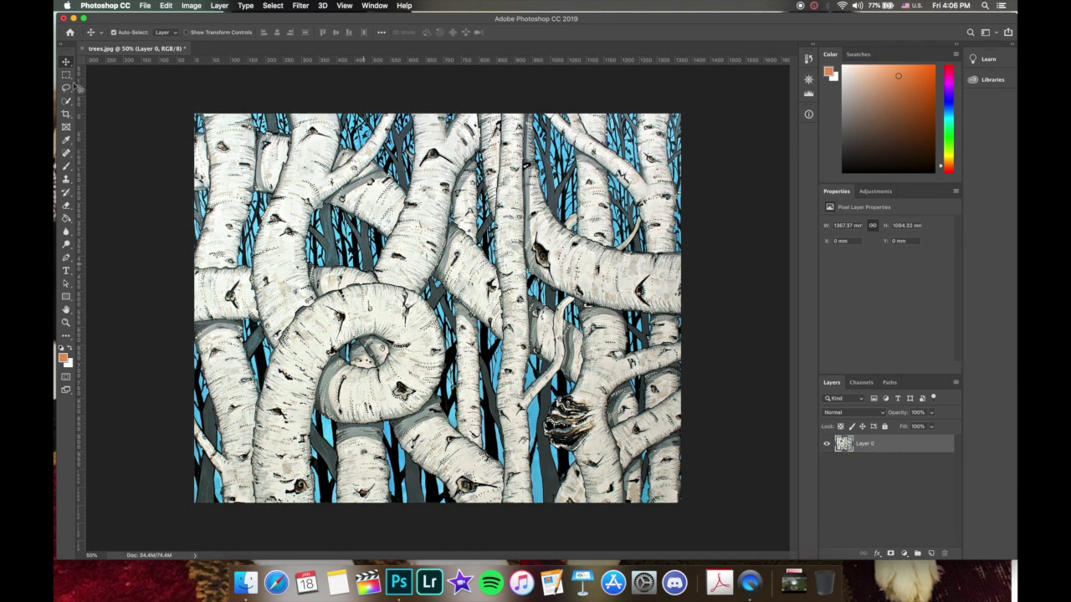
{"action": "left_click", "coordinate": [66, 101]}
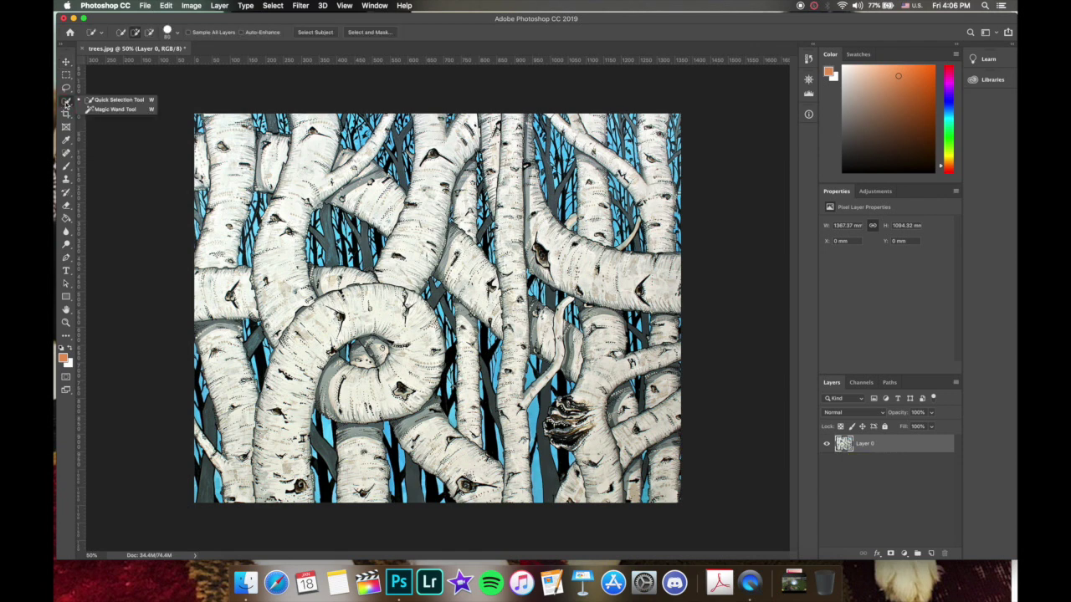
{"action": "left_click", "coordinate": [109, 109]}
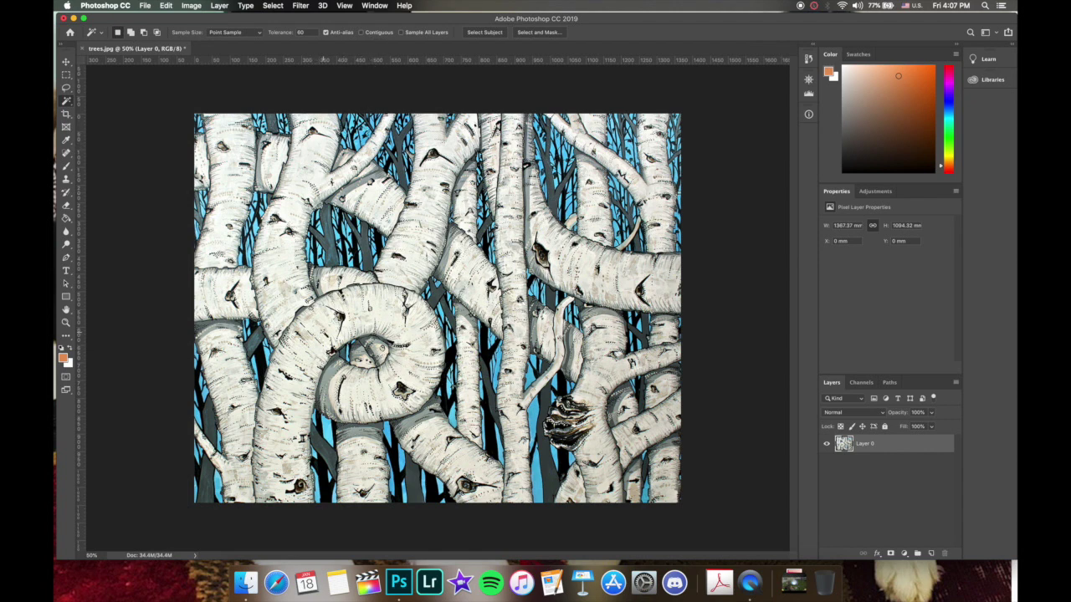
Try a Magic Wand selection of the looping trunk's white bark at the existing tolerance, and clear the selection.
{"action": "left_click", "coordinate": [324, 335]}
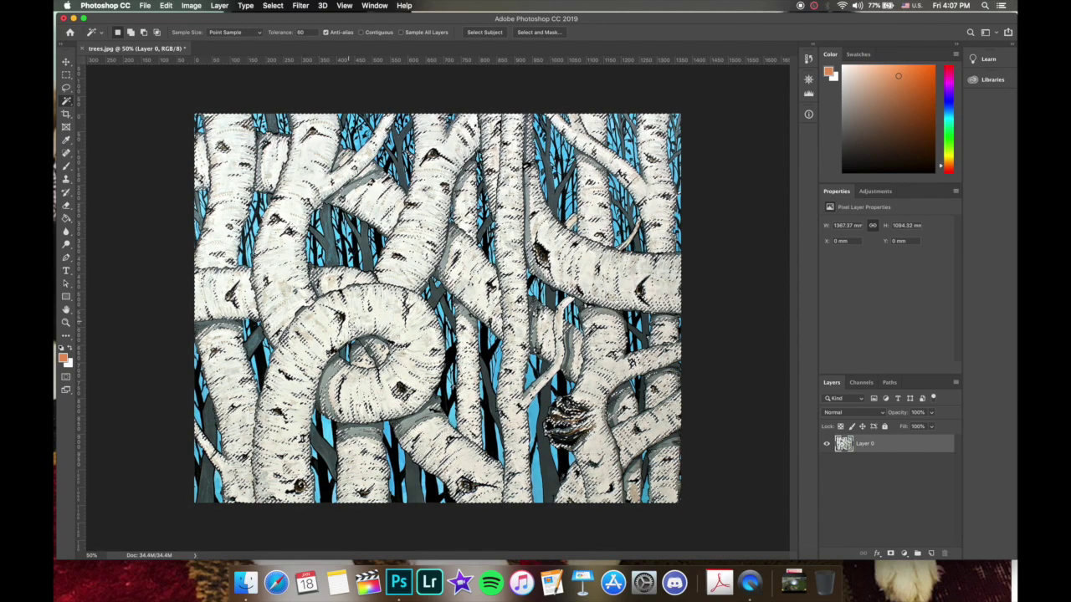
{"action": "key", "text": "super+d"}
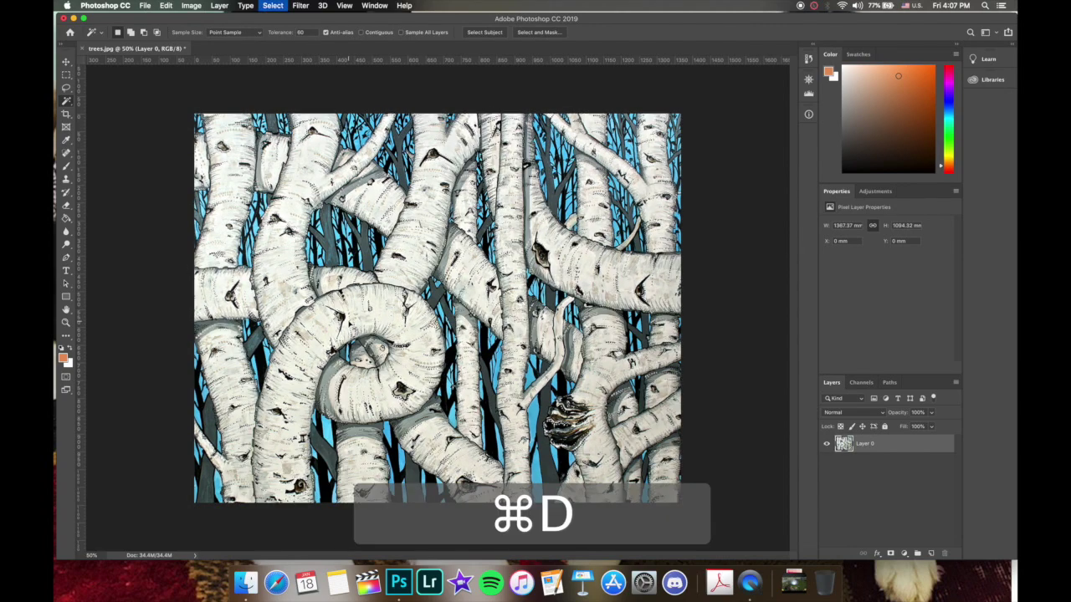
Set the Magic Wand tolerance to 5 and select the white bark on the looping trunk again.
{"action": "left_click", "coordinate": [299, 32]}
{"action": "type", "text": "5"}
{"action": "key", "text": "Return"}
{"action": "left_click", "coordinate": [324, 316]}
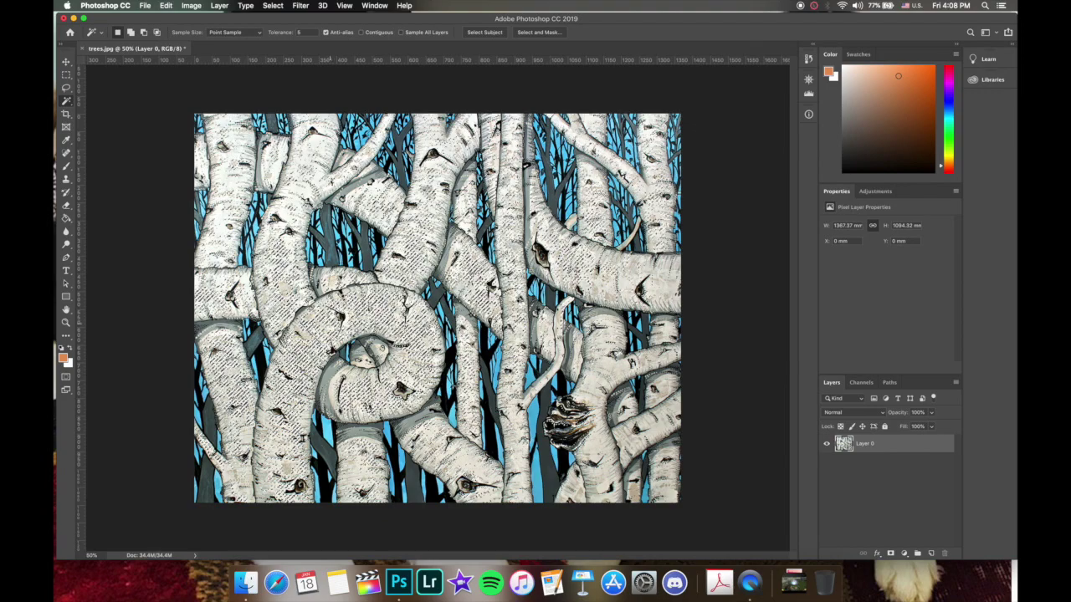
{"action": "key", "text": "super+equal"}
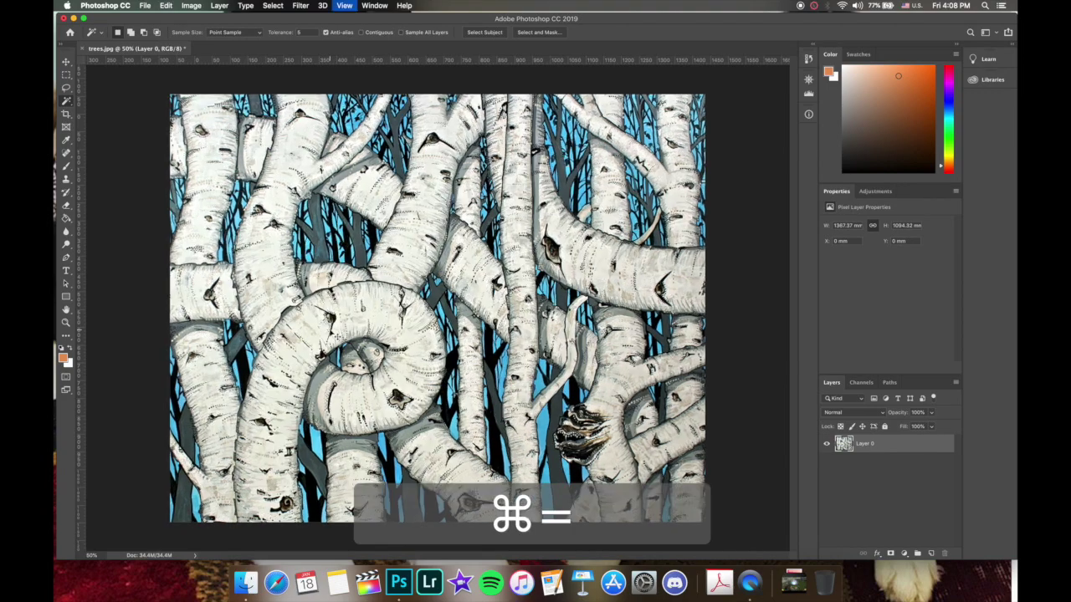
{"action": "key", "text": "super+equal"}
{"action": "key", "text": "super+equal"}
{"action": "key", "text": "super+equal"}
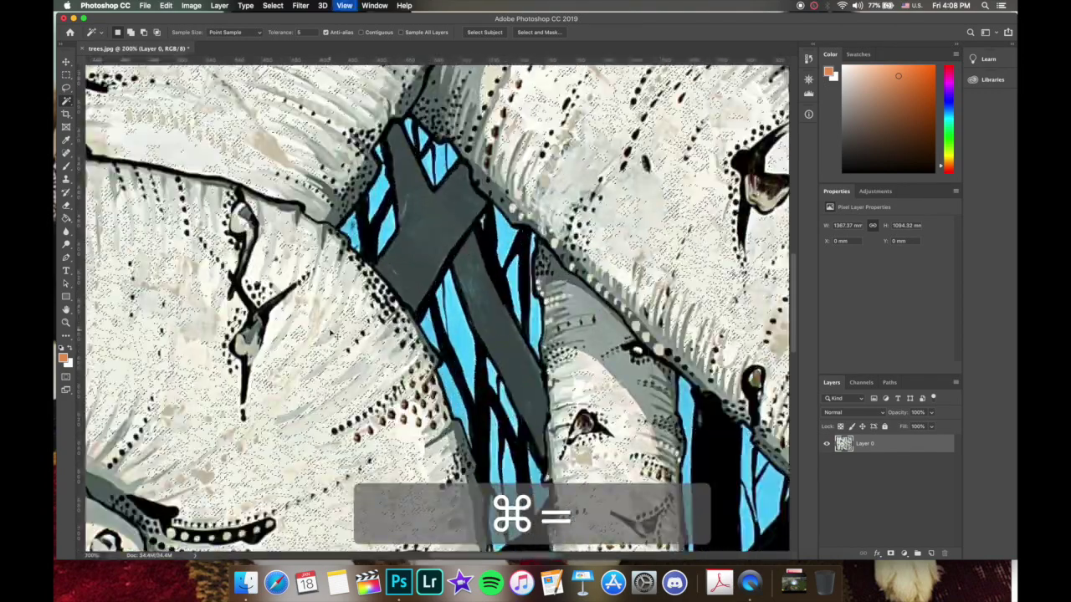
{"action": "key", "text": "super+equal"}
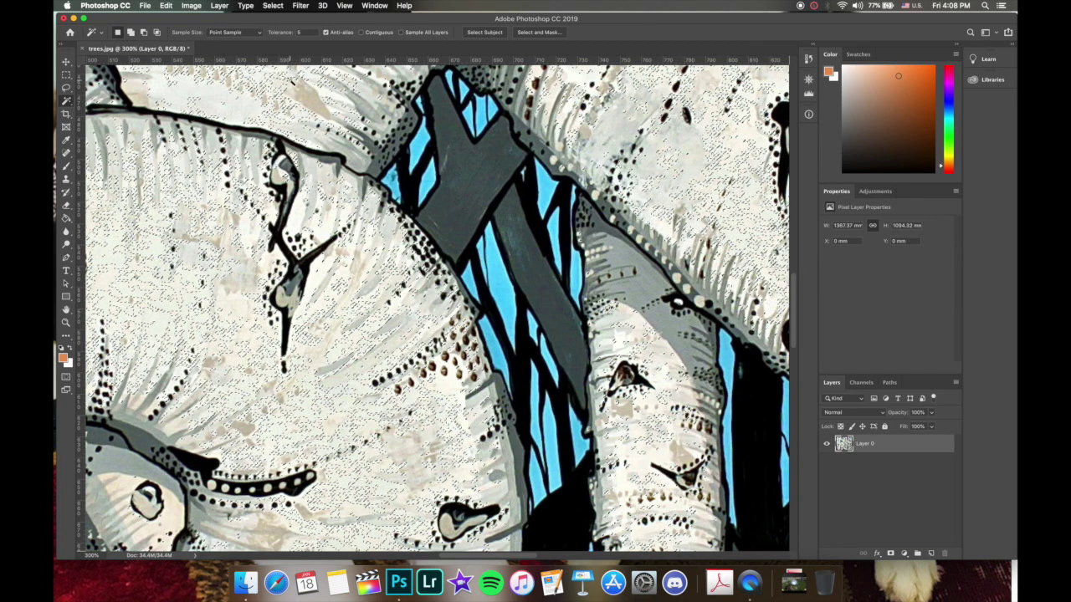
Clear the selection and select the looping trunk's white bark again with the Magic Wand tolerance set to 100.
{"action": "key", "text": "super+d"}
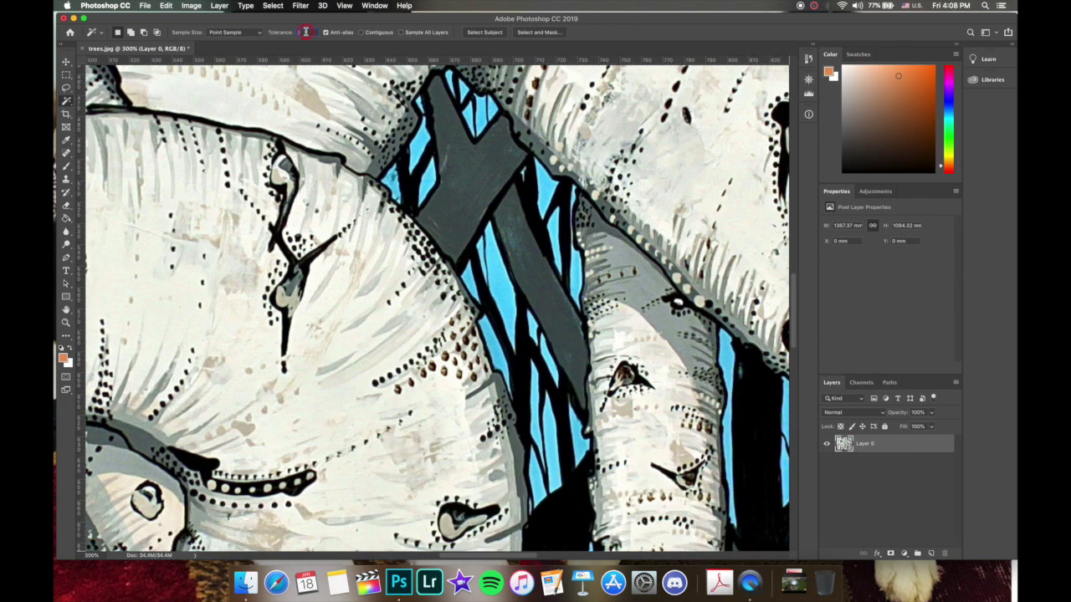
{"action": "type", "text": "1"}
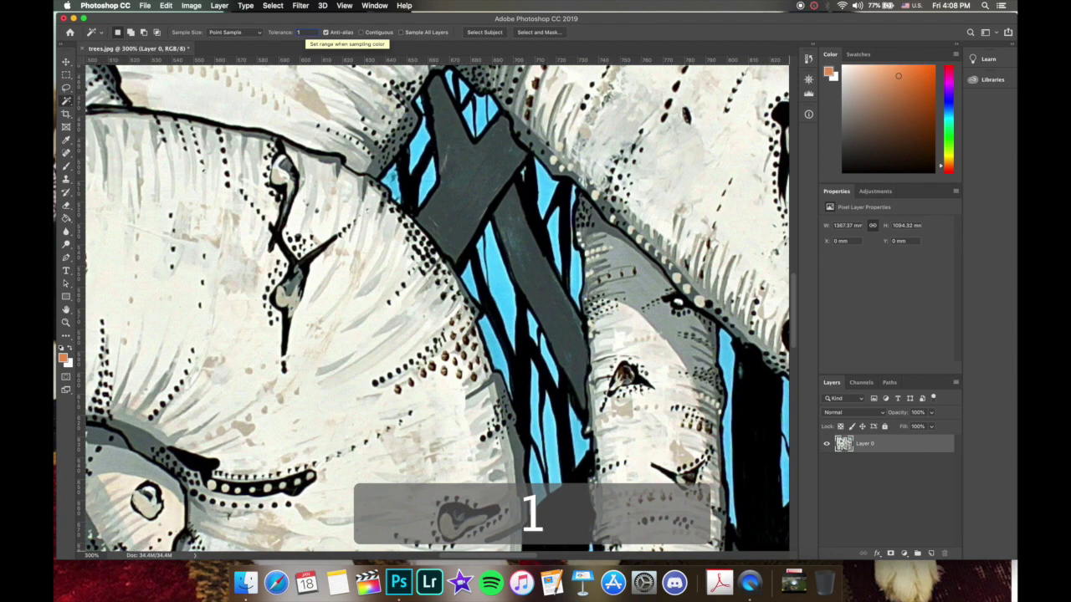
{"action": "type", "text": "00"}
{"action": "key", "text": "Return"}
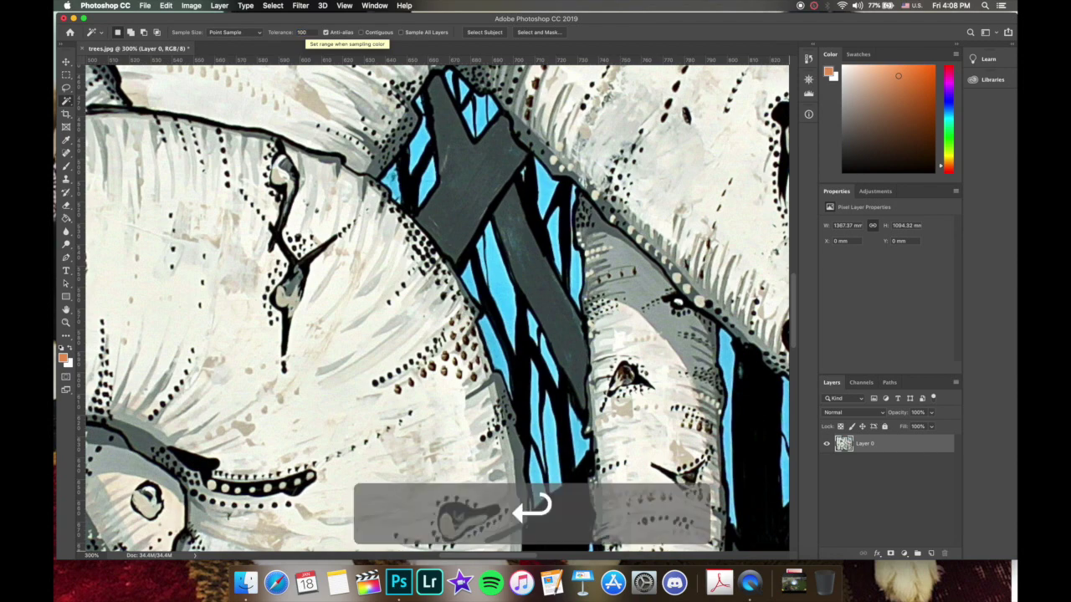
{"action": "left_click", "coordinate": [225, 317]}
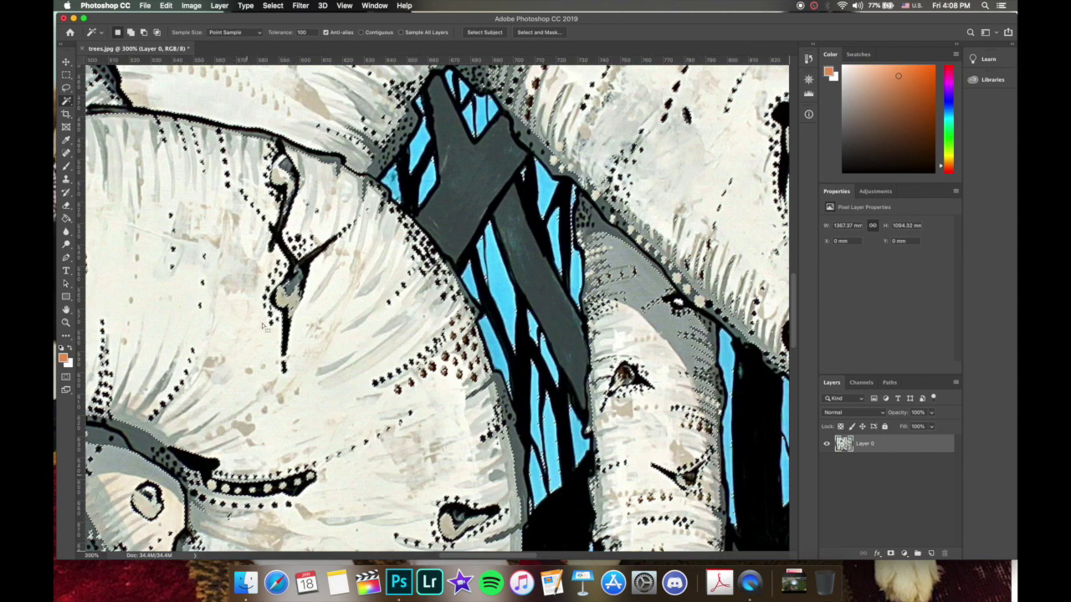
Set the Magic Wand tolerance to 50 and replace the current selection with a fresh one on the looping trunk's bark.
{"action": "double_click", "coordinate": [303, 32]}
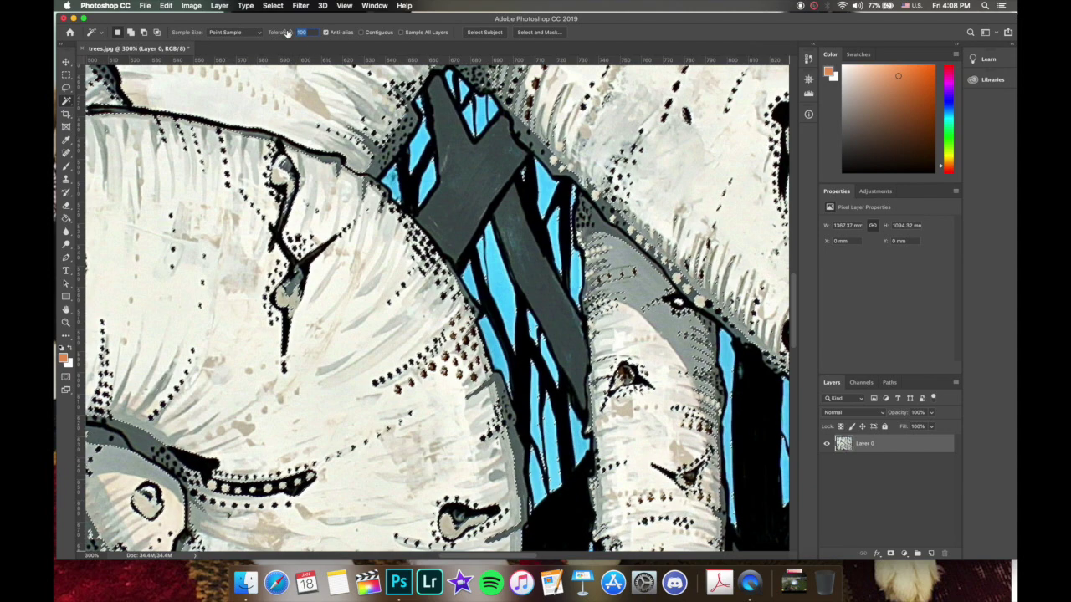
{"action": "type", "text": "50"}
{"action": "key", "text": "Return"}
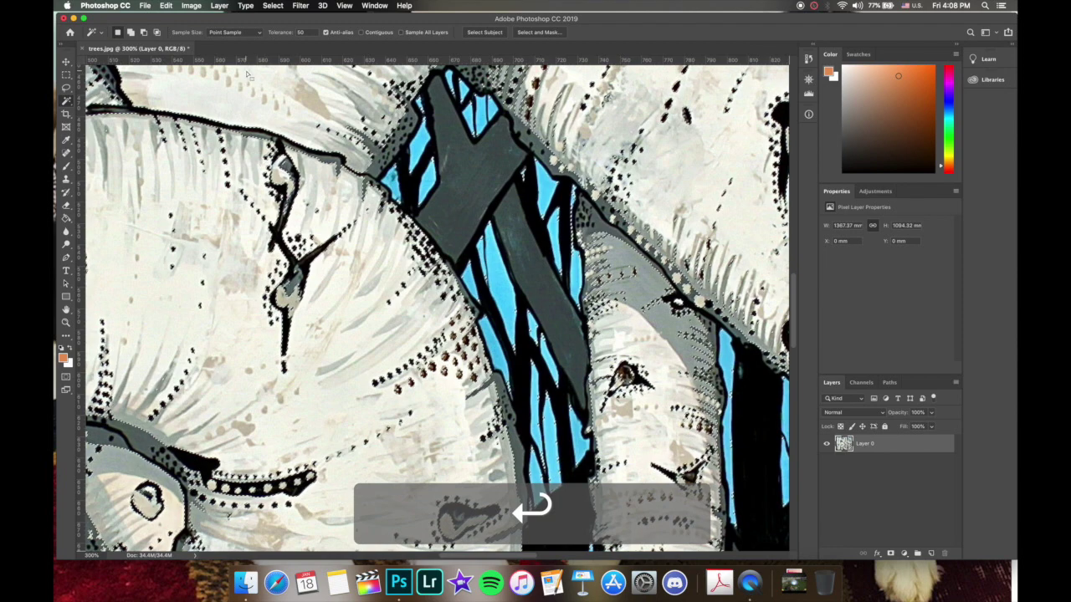
{"action": "key", "text": "super+d"}
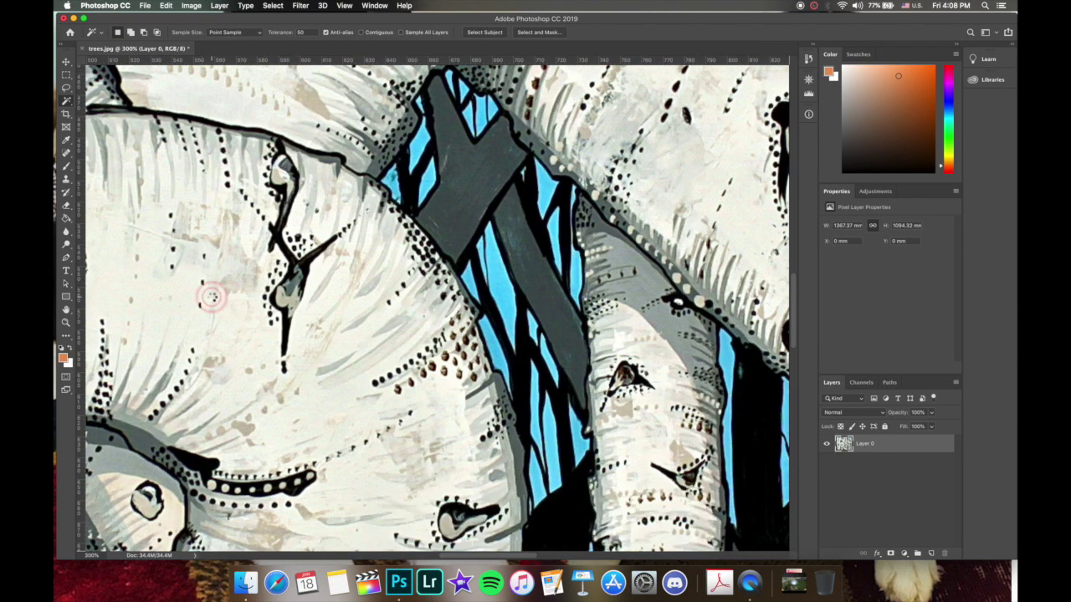
{"action": "left_click", "coordinate": [213, 301]}
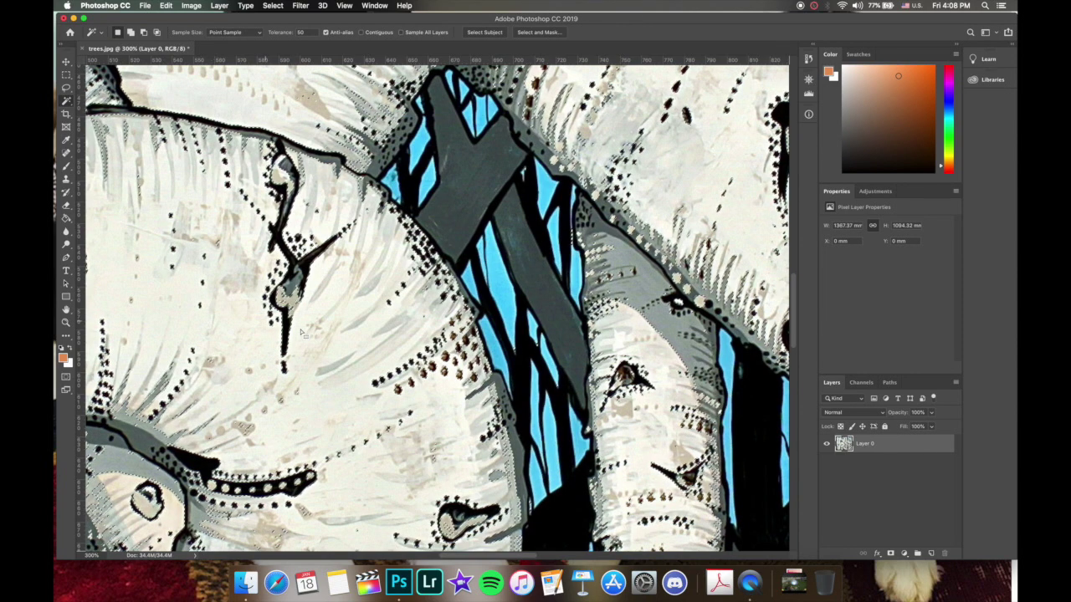
Lower the Magic Wand tolerance to 30, clear the old selection, and sample the looping trunk's white bark again.
{"action": "double_click", "coordinate": [301, 32]}
{"action": "key", "text": "BackSpace"}
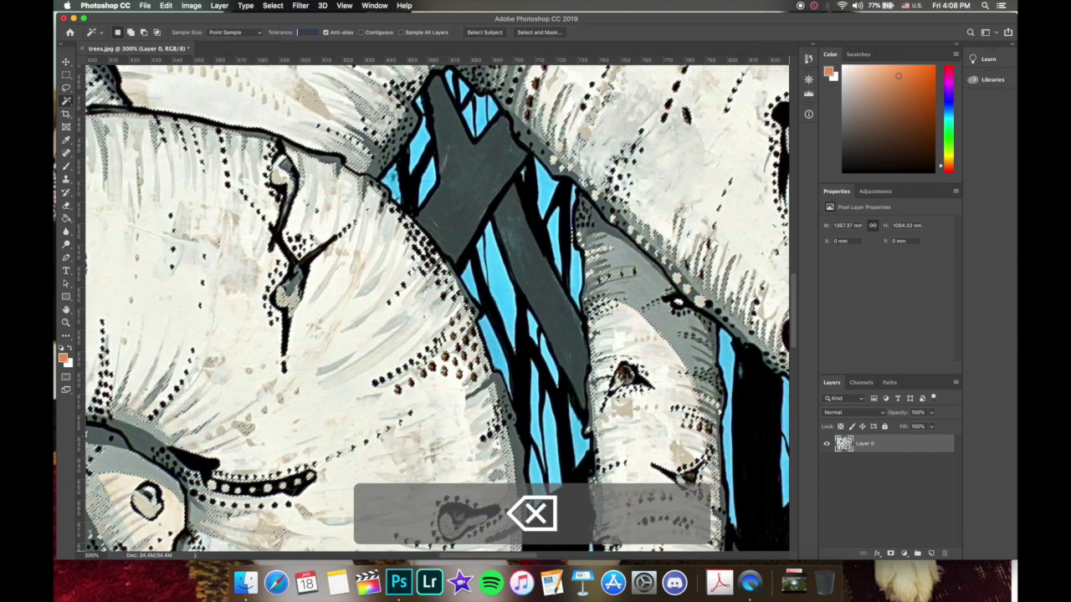
{"action": "type", "text": "30"}
{"action": "key", "text": "Return"}
{"action": "key", "text": "super+minus"}
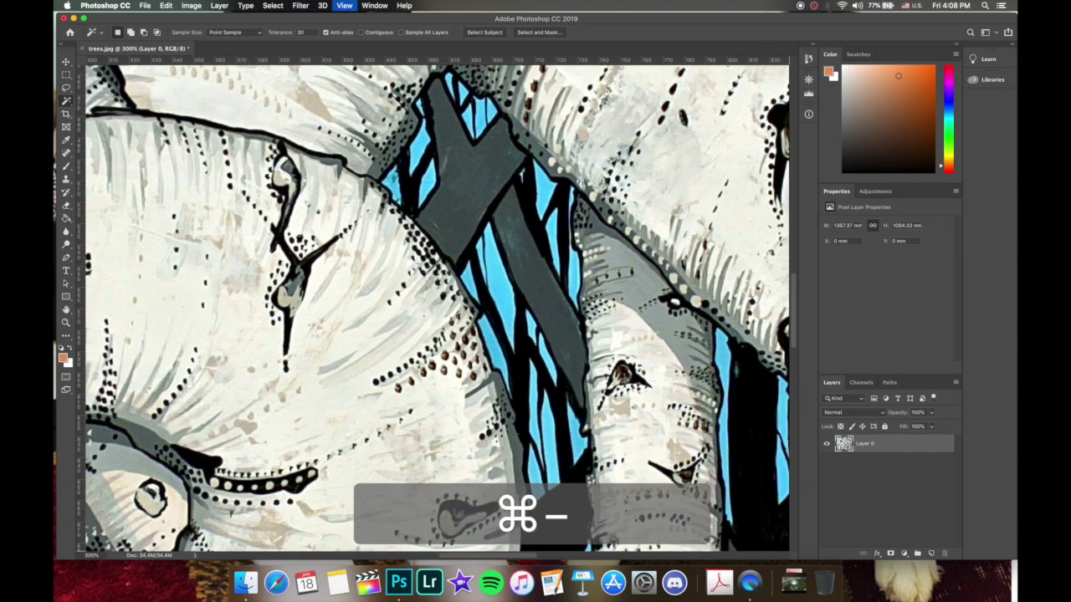
{"action": "key", "text": "super+d"}
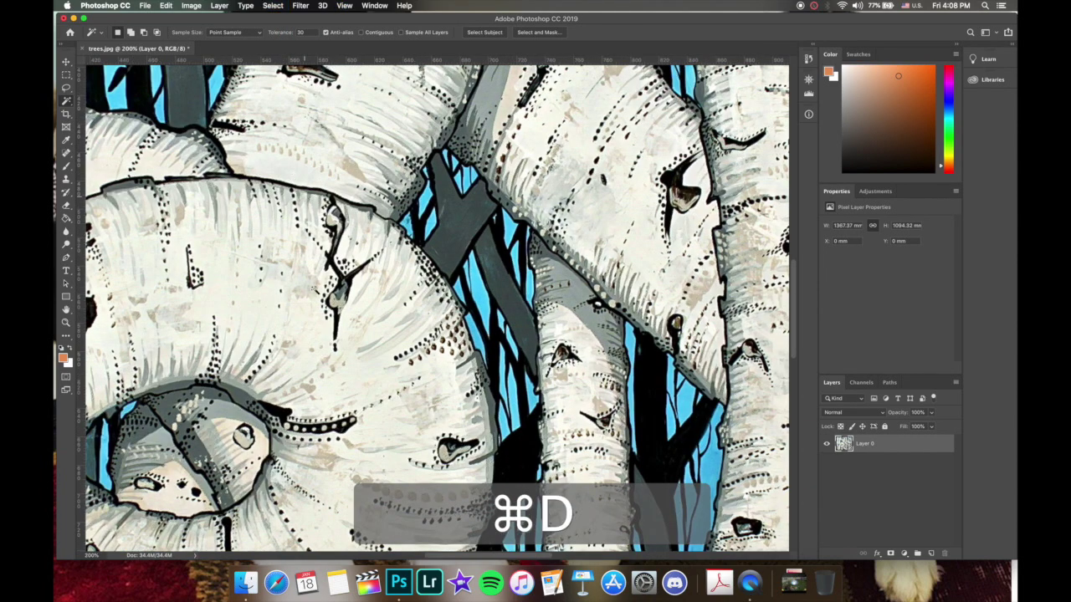
{"action": "left_click", "coordinate": [299, 323]}
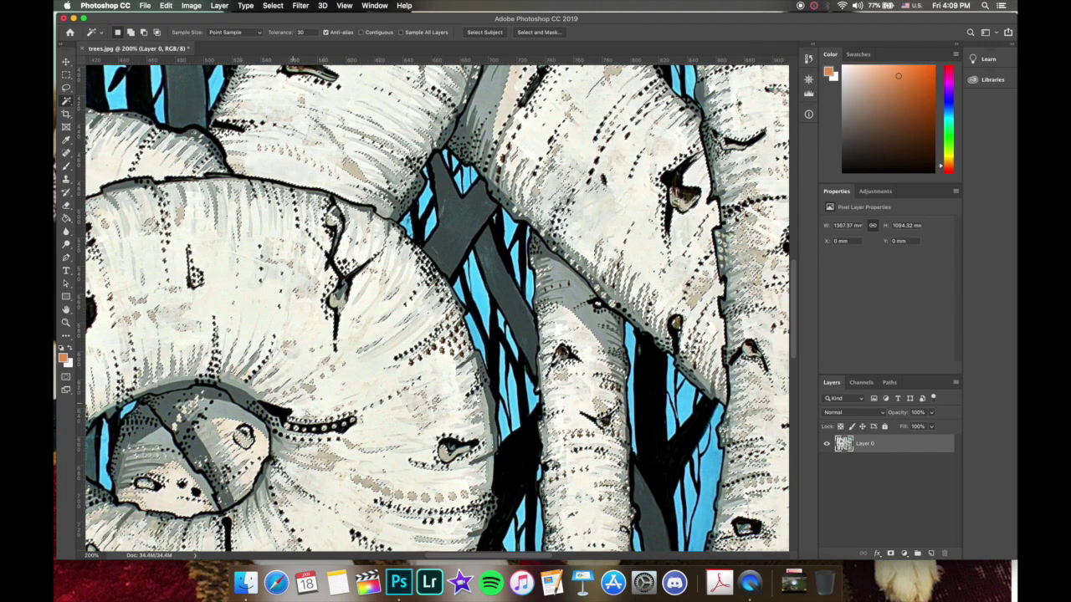
Clear the selection, try a Magic Wand selection of the looping trunk's bark with Contiguous enabled, and deselect it.
{"action": "key", "text": "super+minus"}
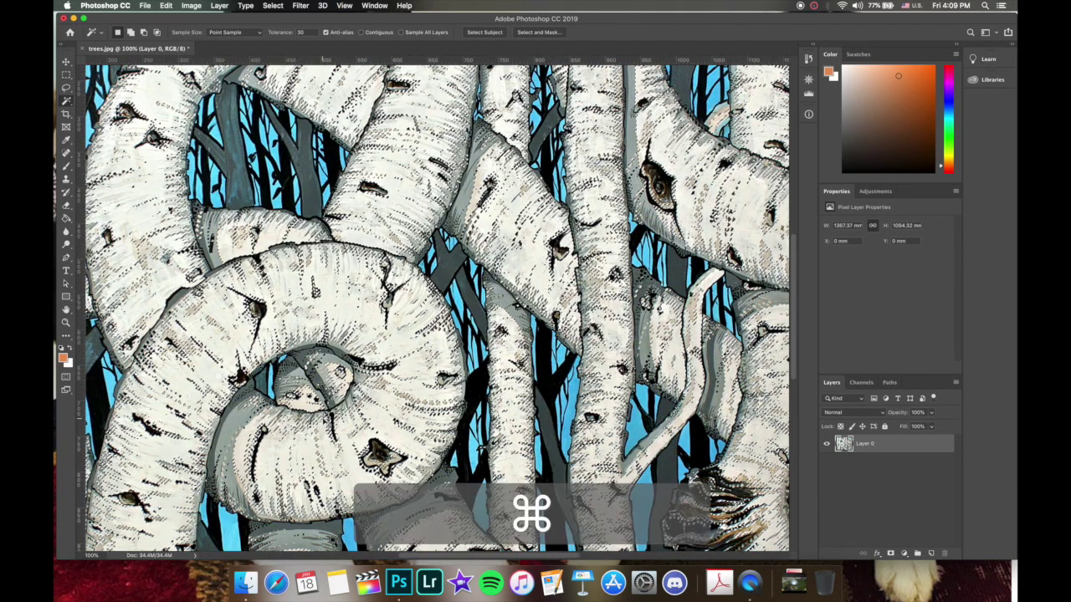
{"action": "key", "text": "super+d"}
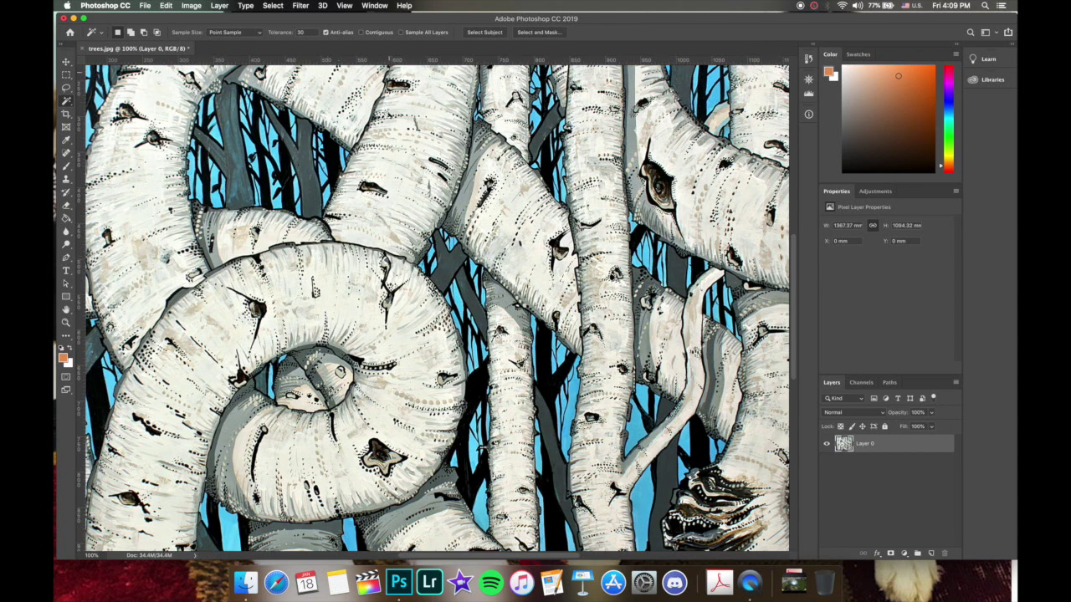
{"action": "key", "text": "super+minus"}
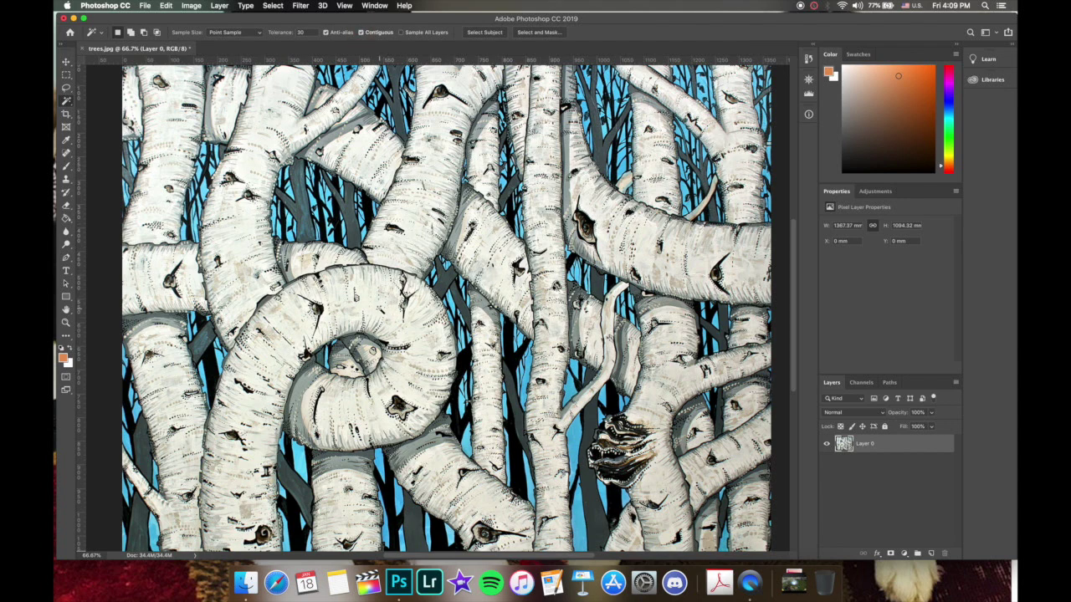
{"action": "left_click", "coordinate": [377, 304]}
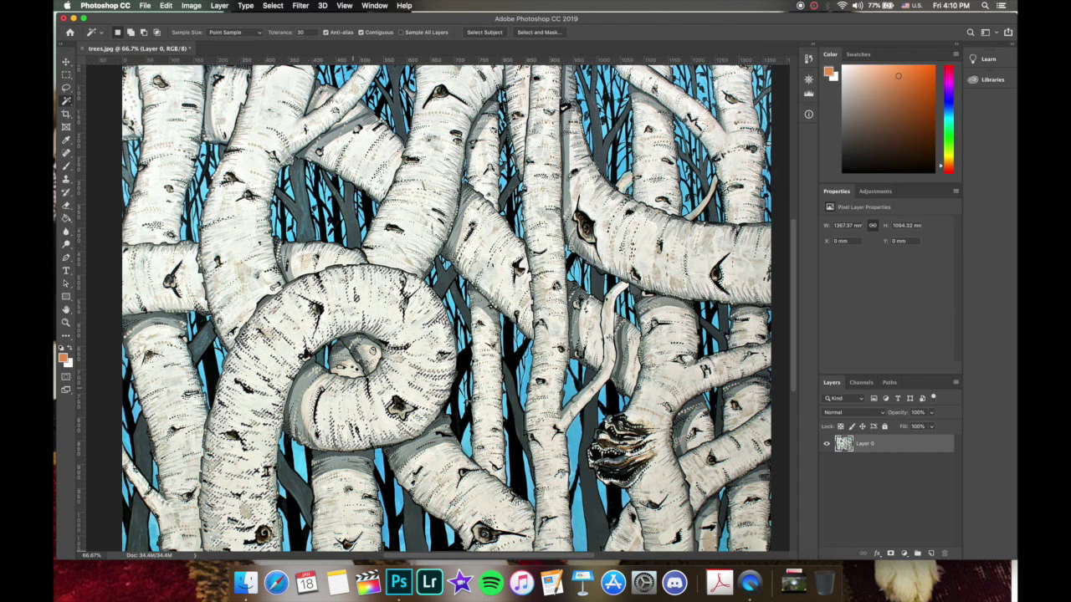
{"action": "key", "text": "super+d"}
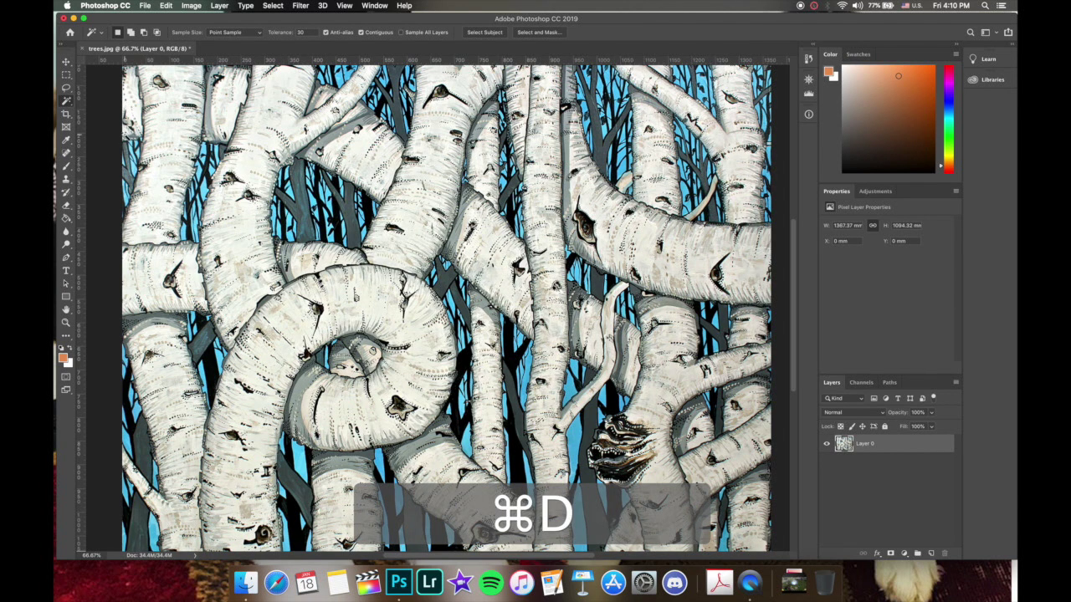
Try tracing part of the looping trunk's upper edge with the Polygonal Lasso, and clear the resulting selection.
{"action": "left_click", "coordinate": [66, 87]}
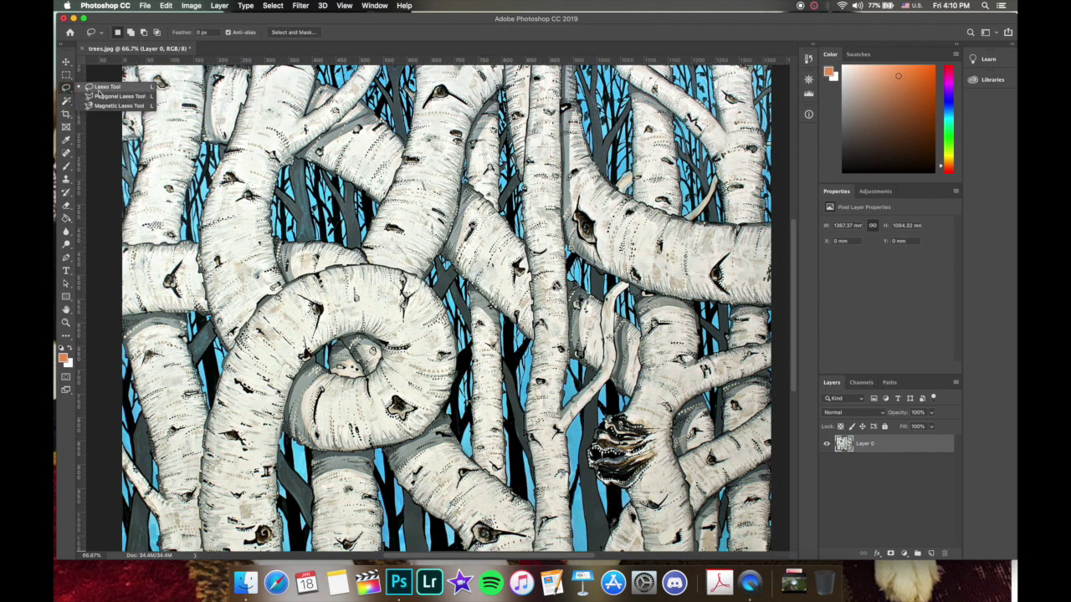
{"action": "left_click", "coordinate": [104, 98]}
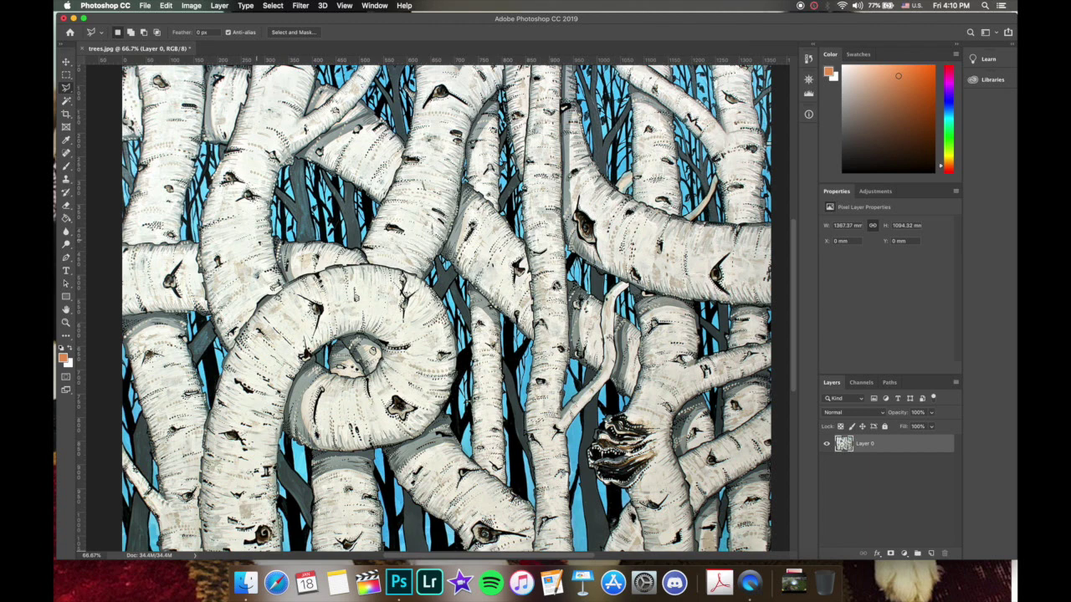
{"action": "key", "text": "super+equal"}
{"action": "key", "text": "super+equal"}
{"action": "key", "text": "super+equal"}
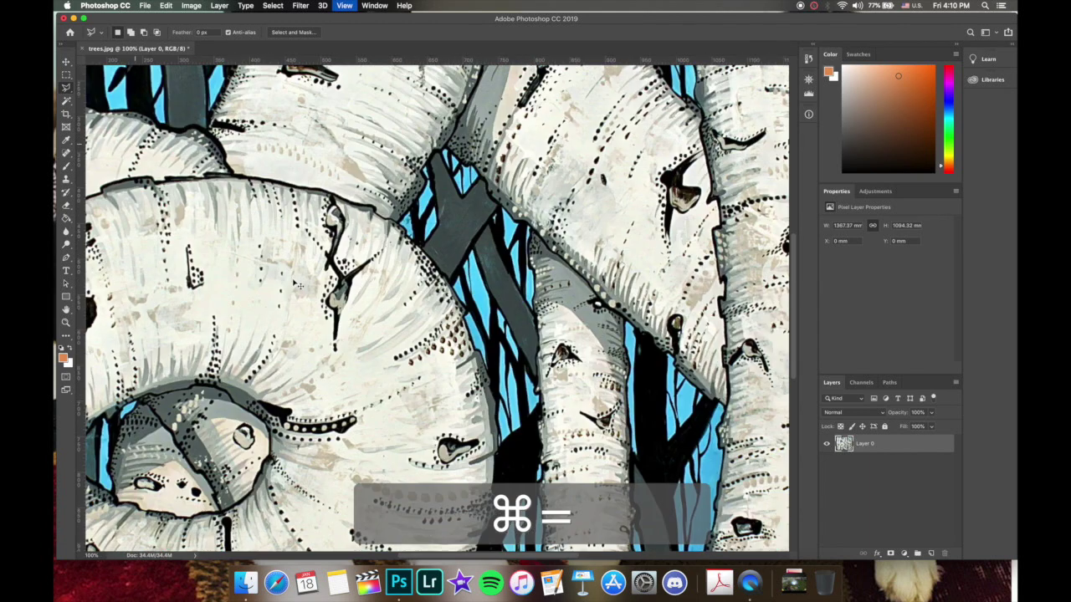
{"action": "scroll", "coordinate": [295, 285], "scroll_direction": "left", "scroll_amount": 10}
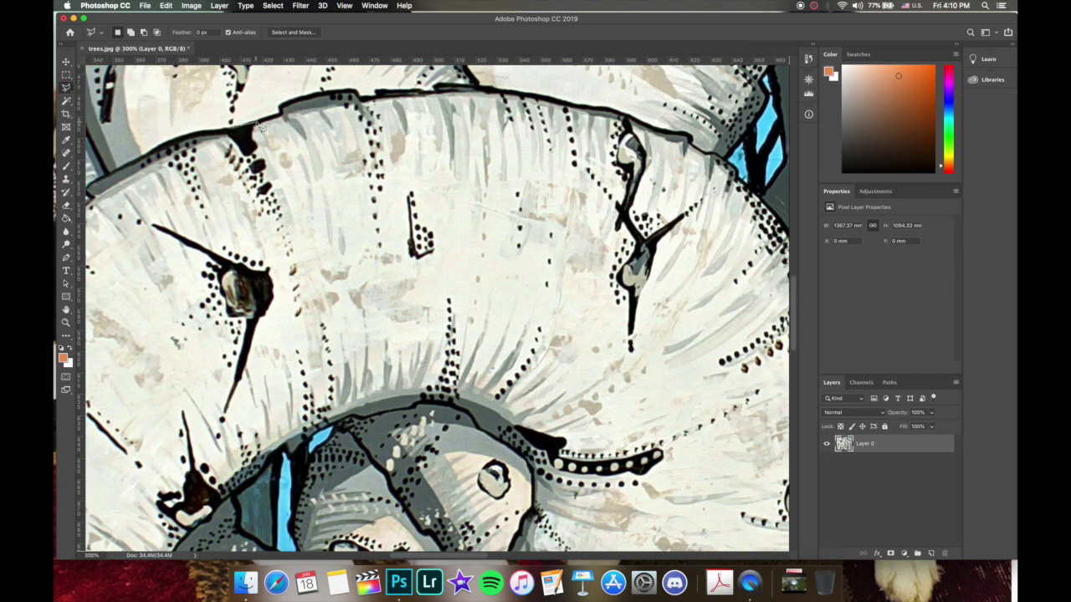
{"action": "left_click", "coordinate": [266, 119]}
{"action": "left_click", "coordinate": [281, 114]}
{"action": "left_click", "coordinate": [279, 106]}
{"action": "left_click", "coordinate": [299, 97]}
{"action": "left_click", "coordinate": [327, 91]}
{"action": "left_click", "coordinate": [360, 92]}
{"action": "left_click", "coordinate": [366, 104]}
{"action": "scroll", "coordinate": [248, 134], "scroll_direction": "left", "scroll_amount": 5}
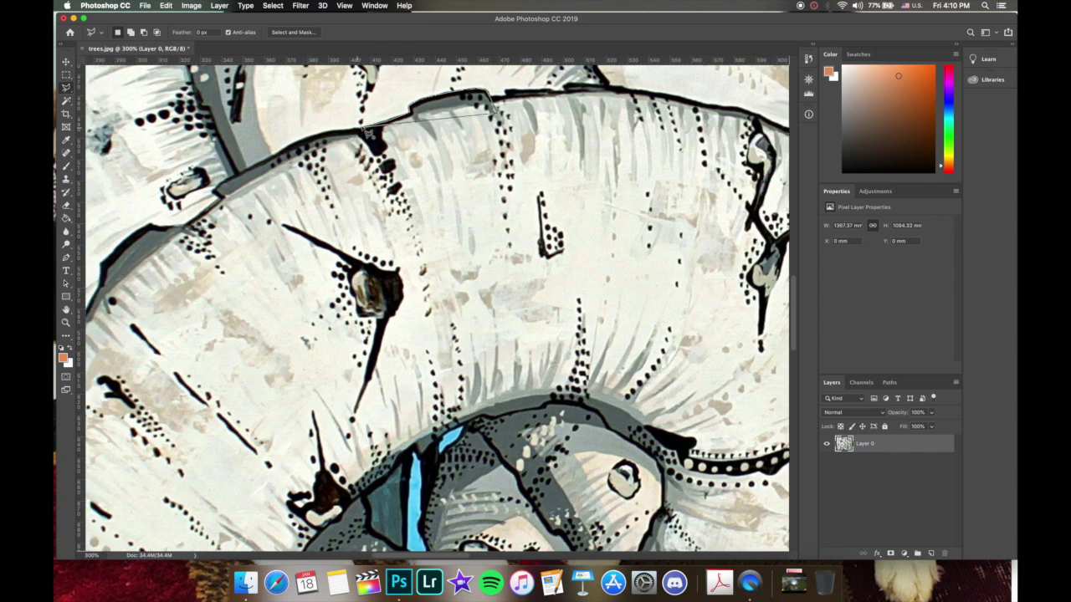
{"action": "key", "text": "super+d"}
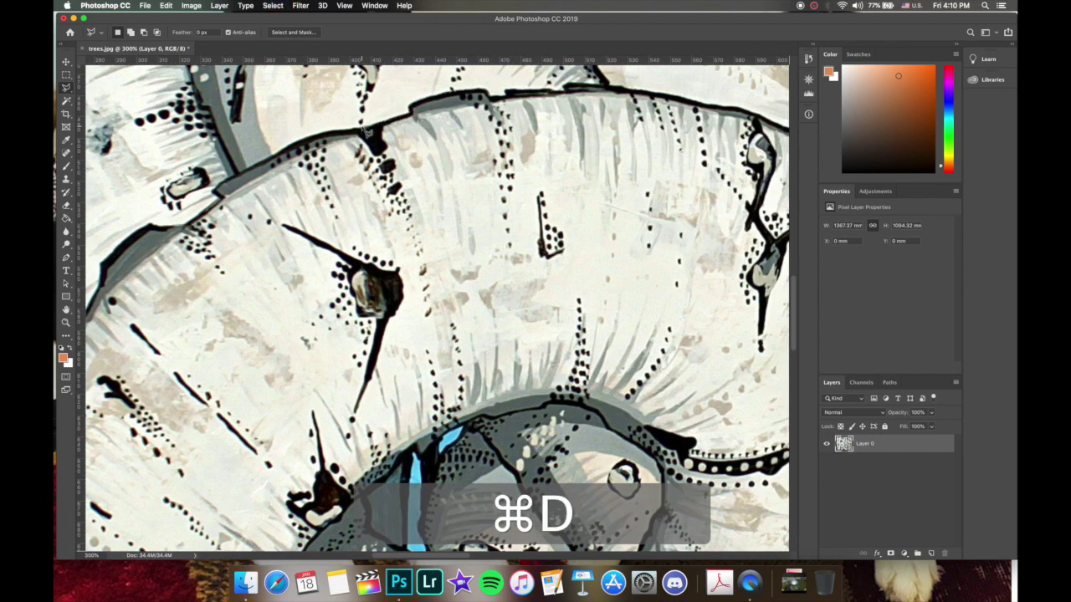
Switch back to the Magic Wand tool with the whole painting in view.
{"action": "key", "text": "super+minus"}
{"action": "key", "text": "super+minus"}
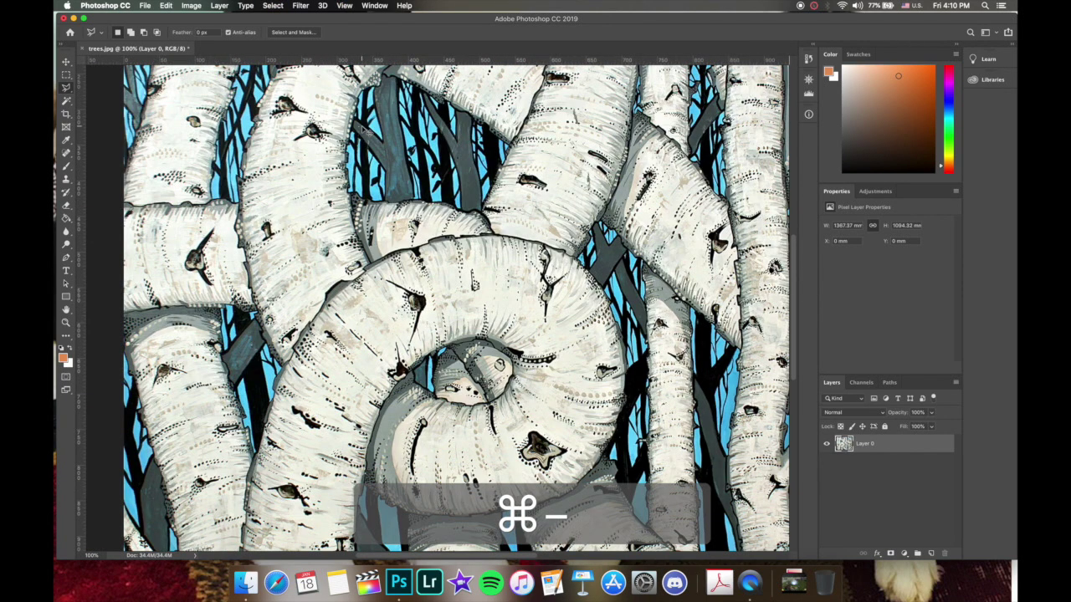
{"action": "scroll", "coordinate": [435, 307], "scroll_direction": "right", "scroll_amount": 5}
{"action": "scroll", "coordinate": [435, 308], "scroll_direction": "down", "scroll_amount": 3}
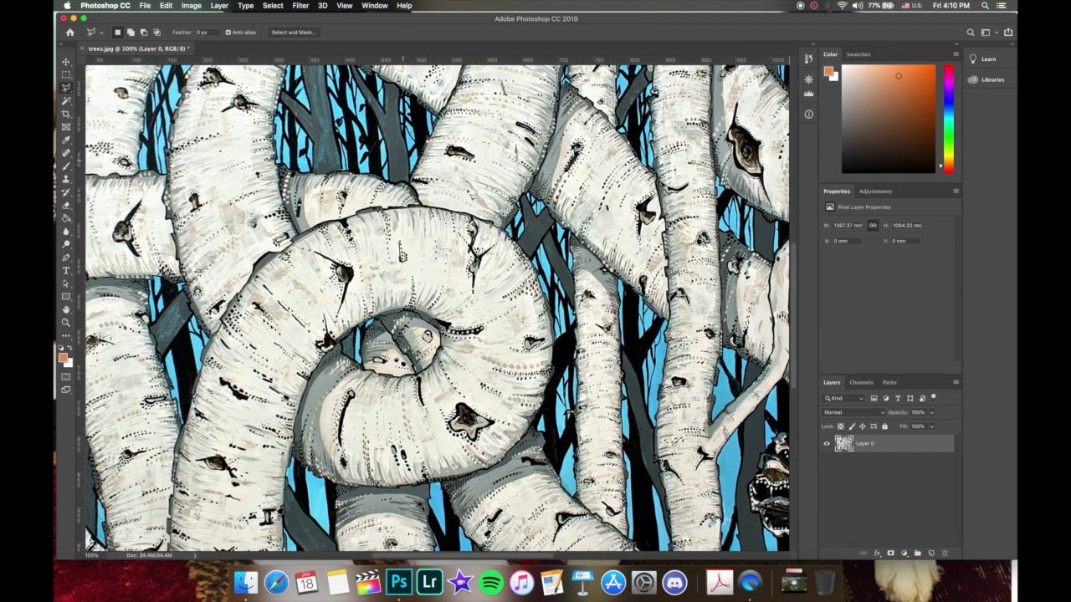
{"action": "key", "text": "super+minus"}
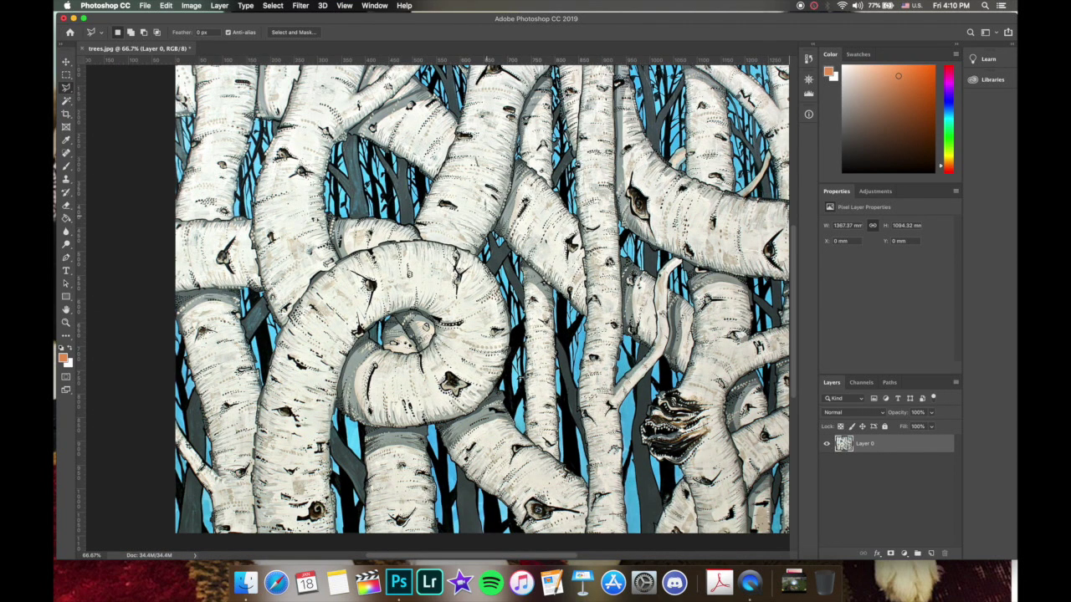
{"action": "left_click", "coordinate": [67, 99]}
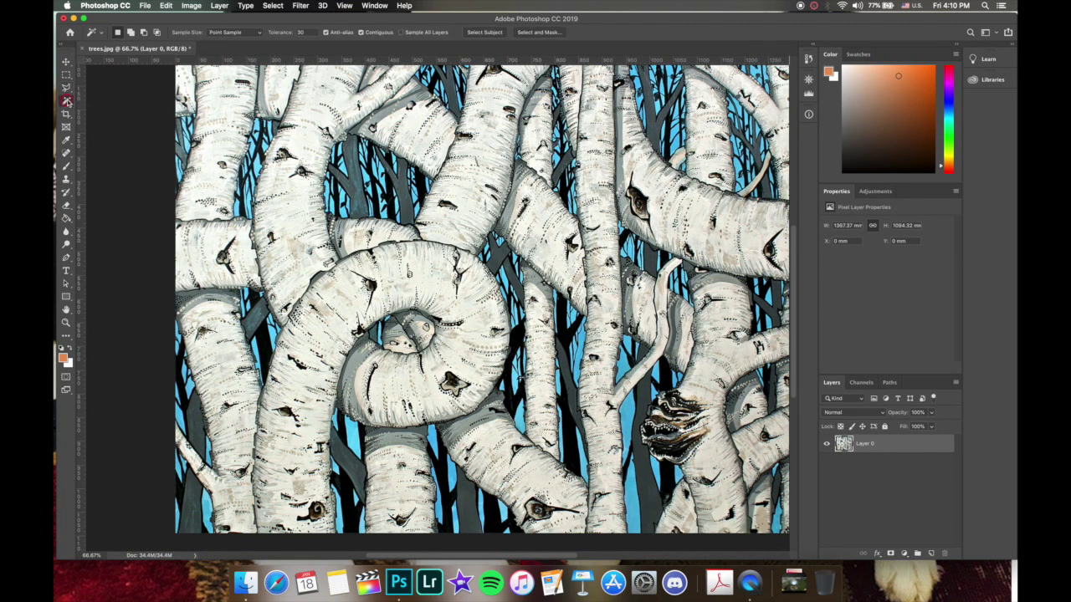
{"action": "left_click", "coordinate": [103, 110]}
{"action": "key", "text": "super+minus"}
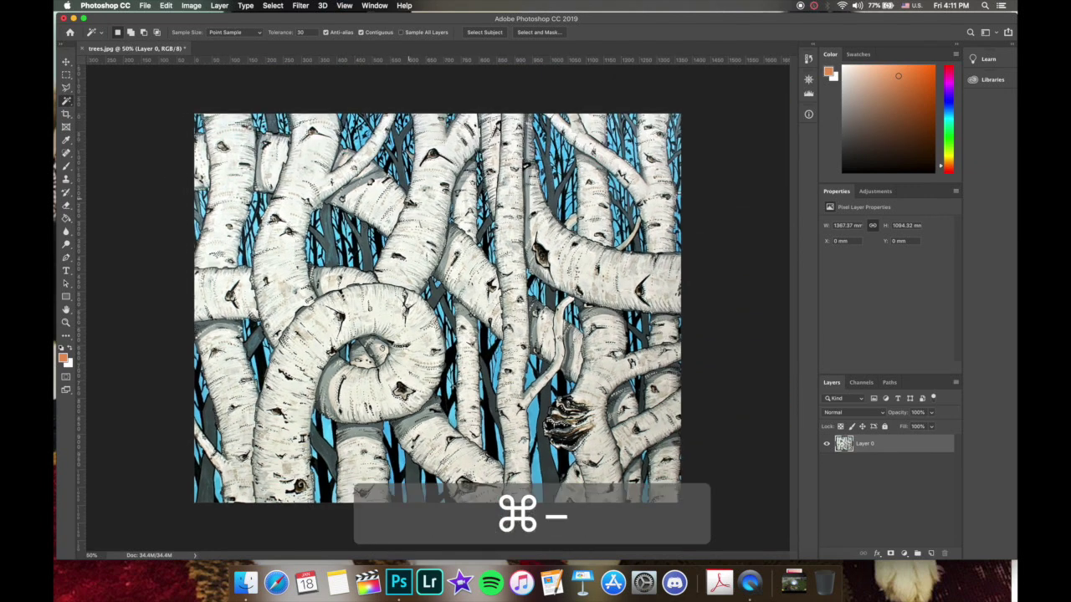
Turn off Contiguous, select the blue background between the trunks with the Magic Wand, and inspect the selection above the looping trunk.
{"action": "key", "text": "super+equal"}
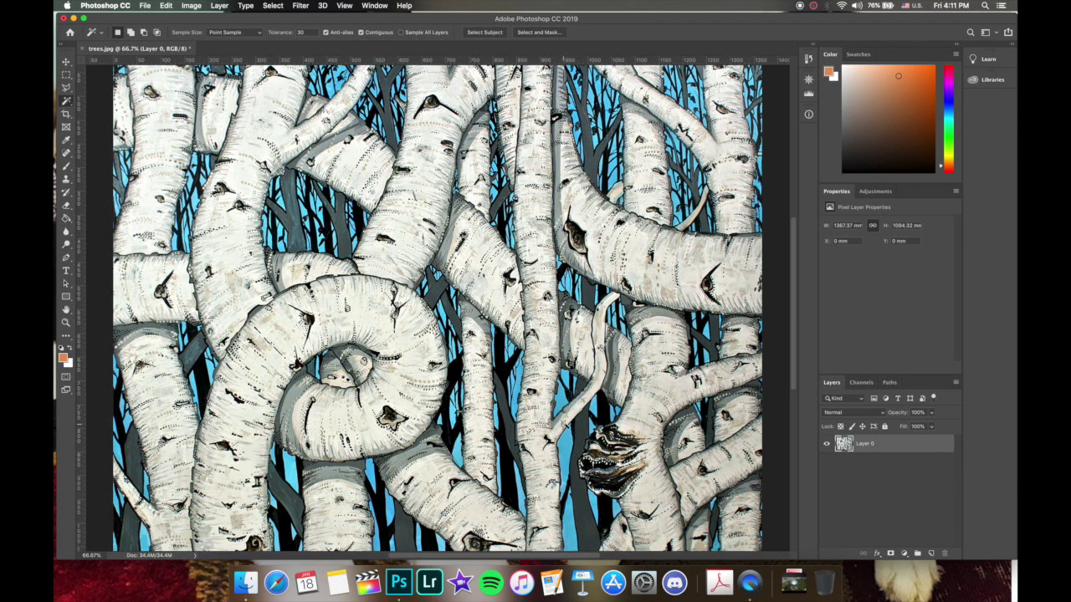
{"action": "left_click", "coordinate": [362, 32]}
{"action": "left_click", "coordinate": [566, 446]}
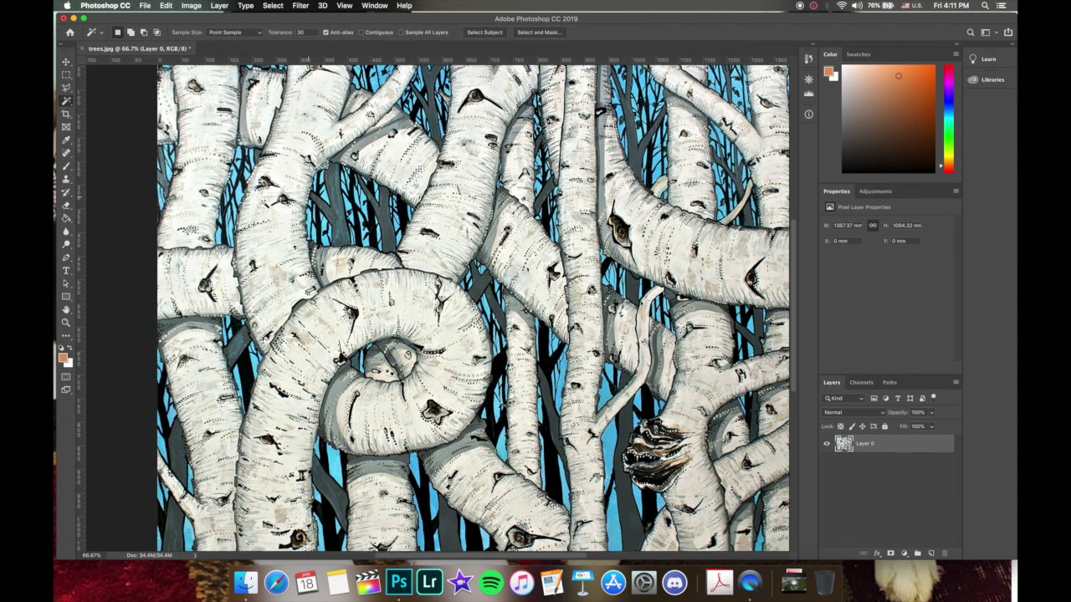
{"action": "key", "text": "super+equal"}
{"action": "key", "text": "super+equal"}
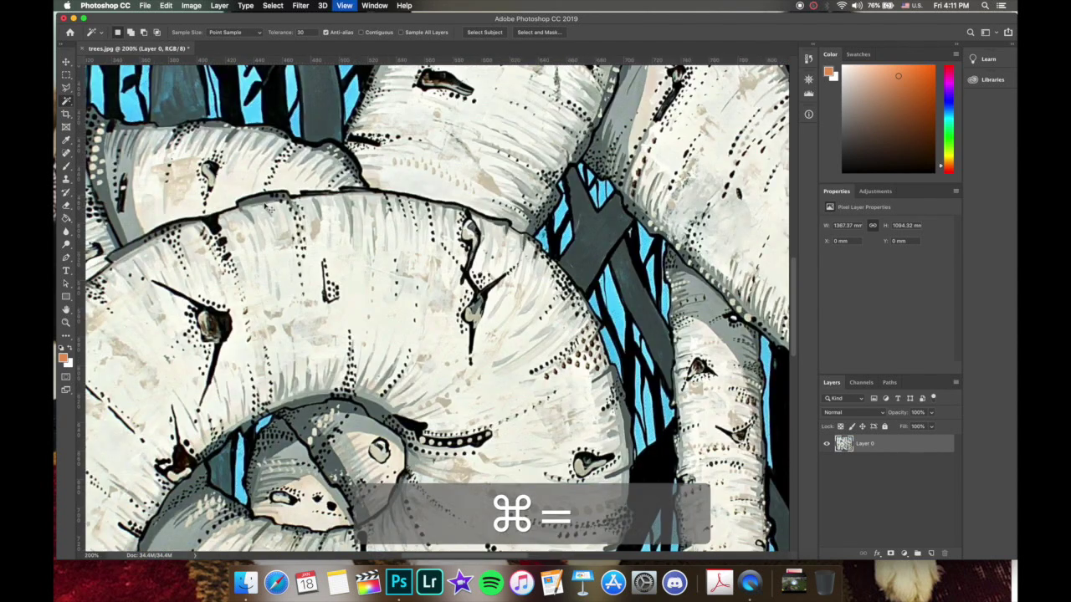
{"action": "scroll", "coordinate": [436, 308], "scroll_direction": "up", "scroll_amount": 2}
{"action": "scroll", "coordinate": [265, 203], "scroll_direction": "up", "scroll_amount": 5}
{"action": "scroll", "coordinate": [264, 203], "scroll_direction": "left", "scroll_amount": 2}
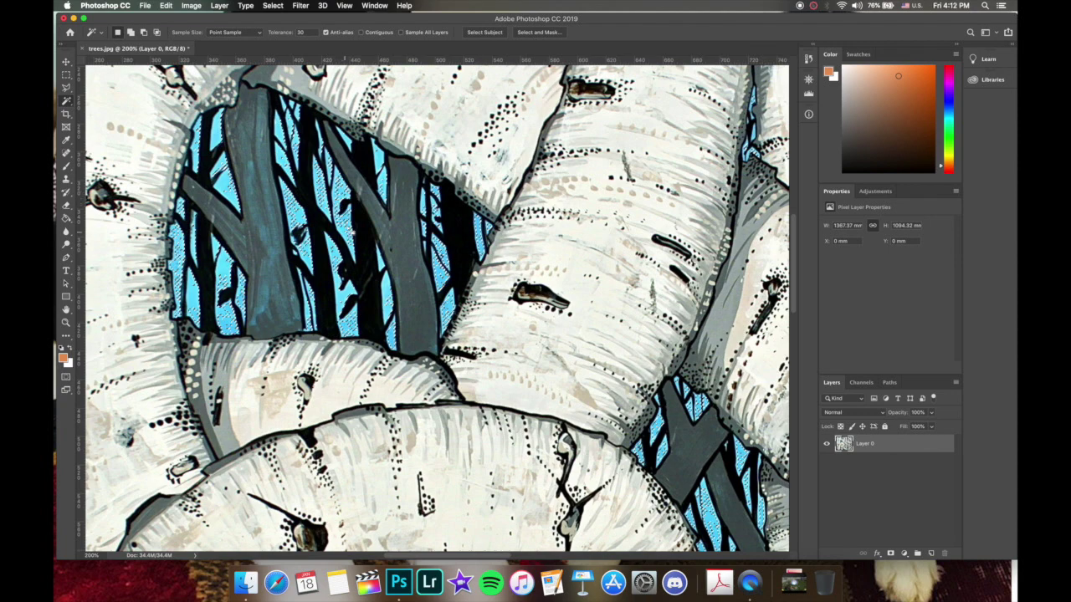
Clear the blue background selection and set the Magic Wand tolerance to 60.
{"action": "key", "text": "super+d"}
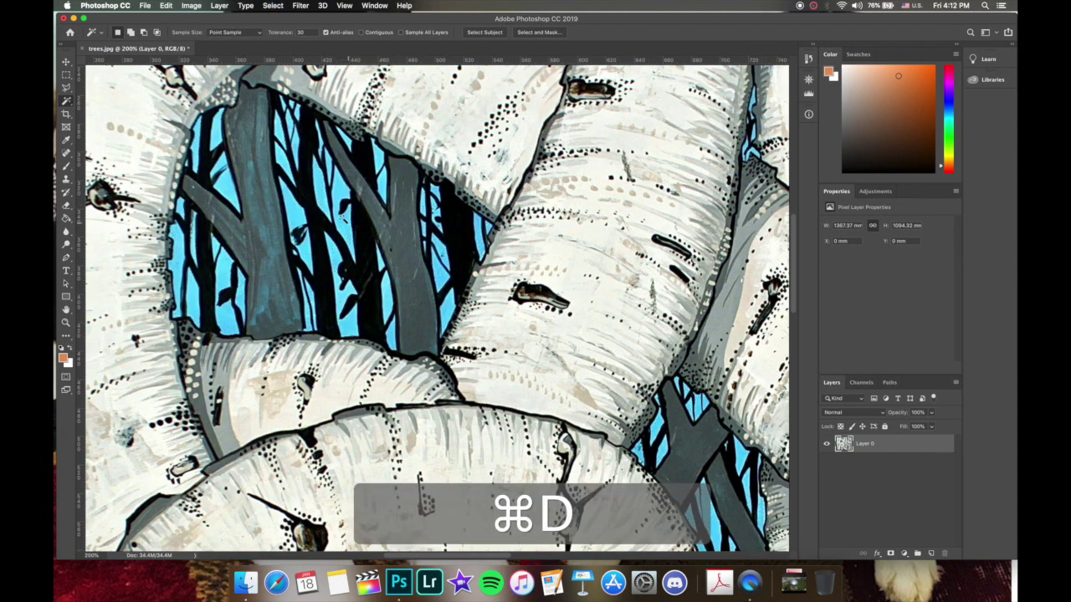
{"action": "left_click", "coordinate": [292, 33]}
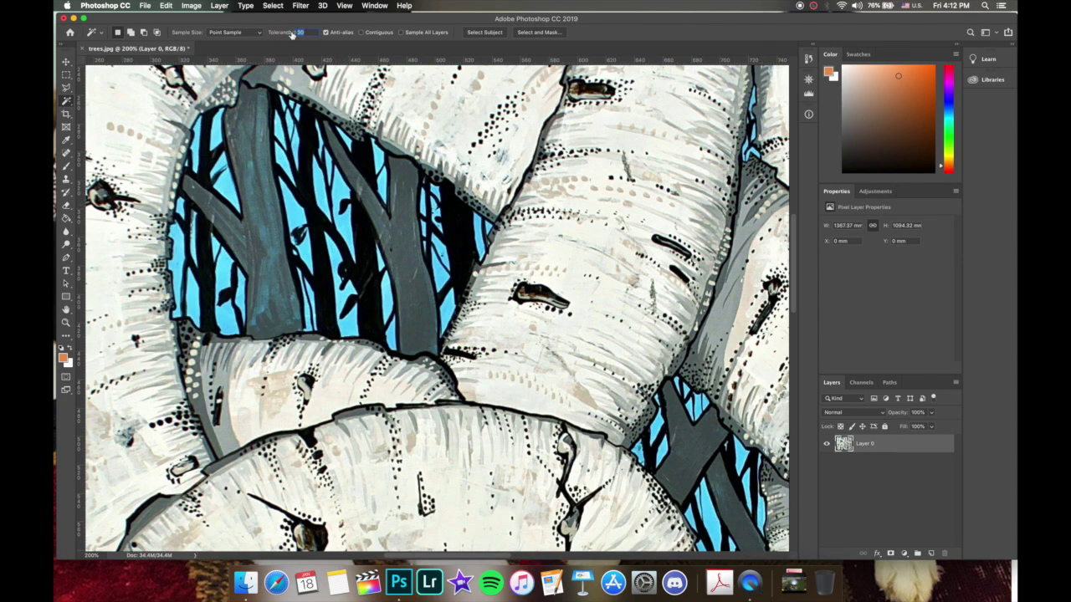
{"action": "type", "text": "60"}
{"action": "key", "text": "Return"}
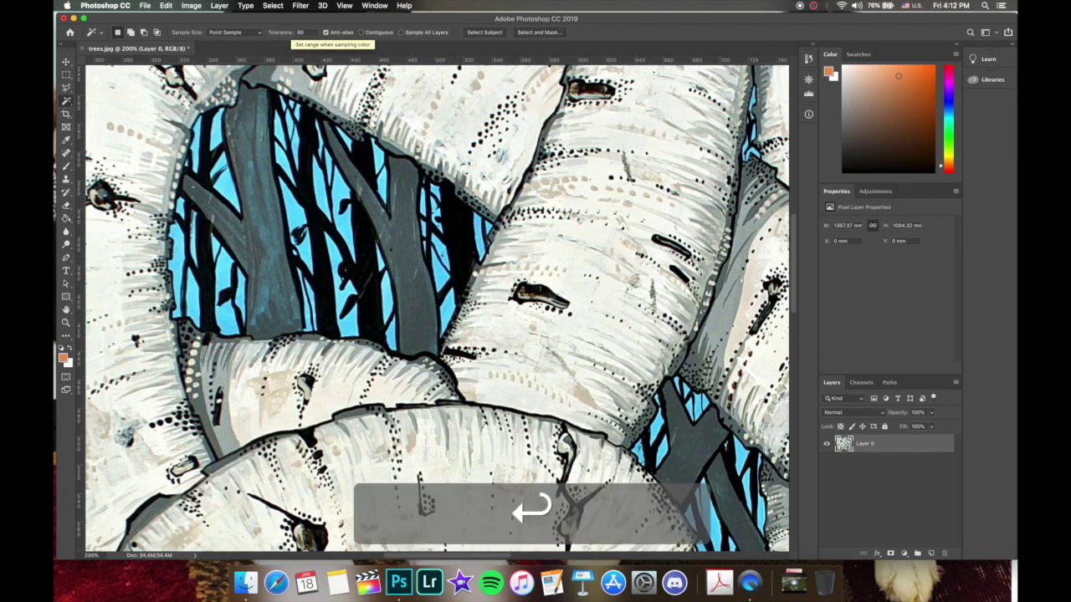
Select the blue background between the trunks with the Magic Wand at tolerance 60 and Contiguous off.
{"action": "left_click", "coordinate": [345, 225]}
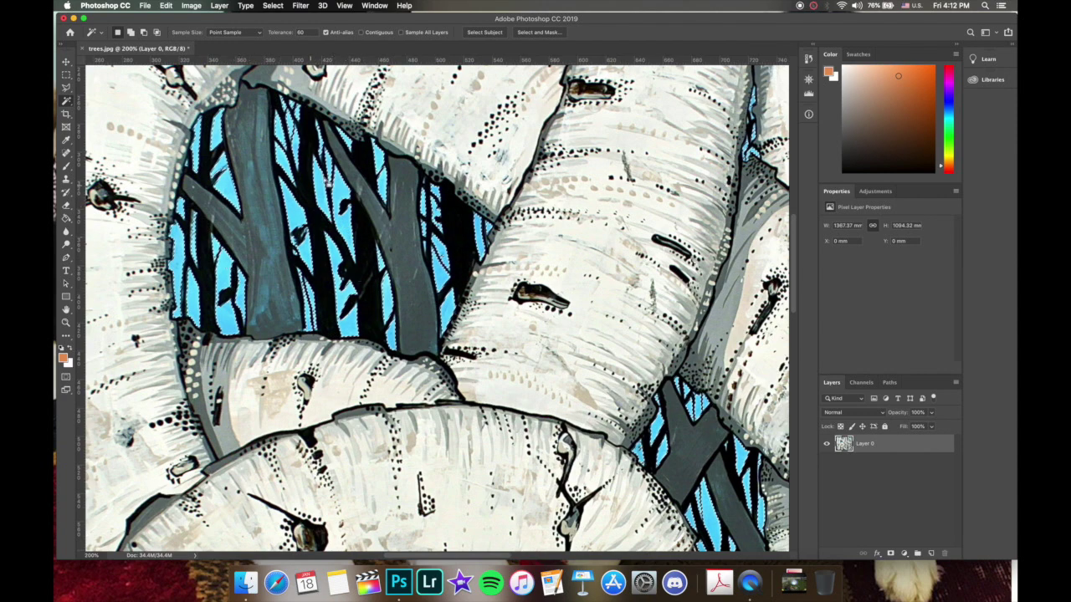
{"action": "key", "text": "super+minus"}
{"action": "key", "text": "super+minus"}
{"action": "key", "text": "super+minus"}
{"action": "key", "text": "super+minus"}
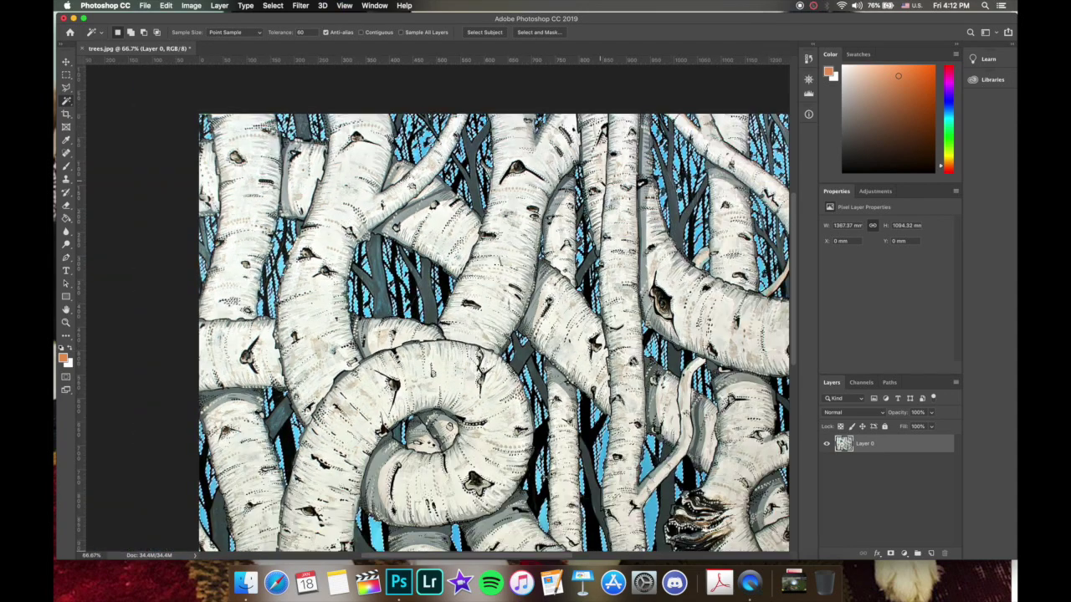
Examine the background selection's edges around the upper and central trunks and across the whole painting.
{"action": "scroll", "coordinate": [435, 334], "scroll_direction": "right", "scroll_amount": 5}
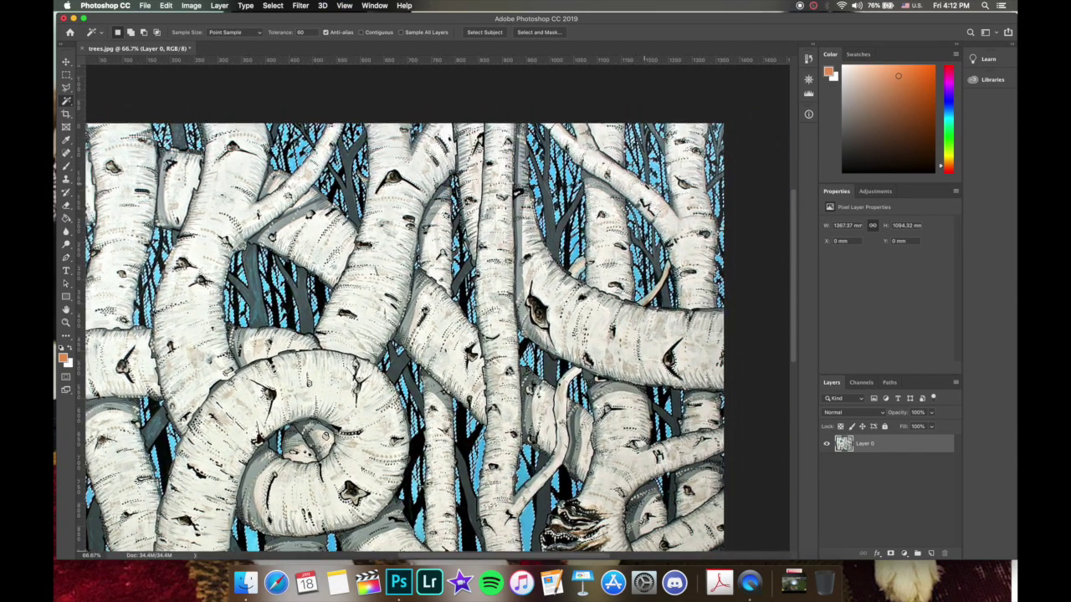
{"action": "key", "text": "super+equal"}
{"action": "key", "text": "super+equal"}
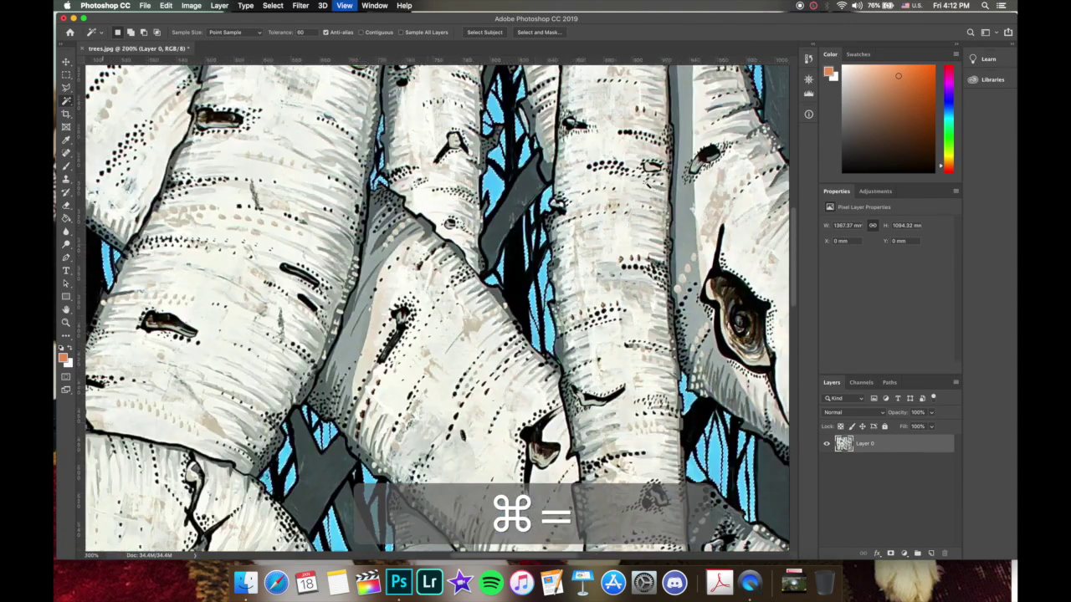
{"action": "scroll", "coordinate": [649, 186], "scroll_direction": "up", "scroll_amount": 5}
{"action": "scroll", "coordinate": [650, 186], "scroll_direction": "right", "scroll_amount": 4}
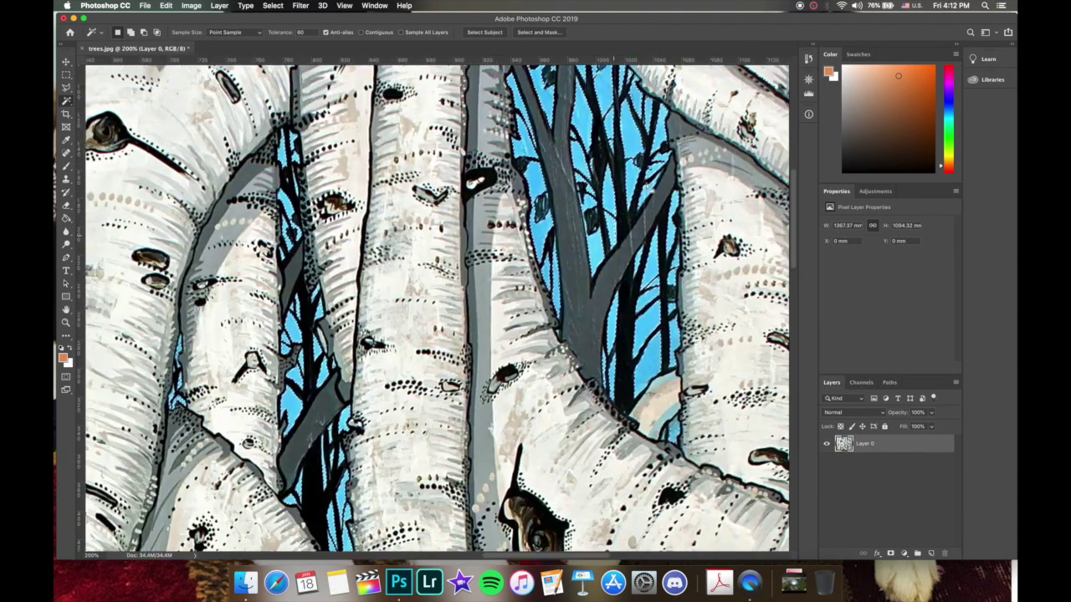
{"action": "scroll", "coordinate": [435, 308], "scroll_direction": "up", "scroll_amount": 3}
{"action": "scroll", "coordinate": [435, 308], "scroll_direction": "right", "scroll_amount": 2}
{"action": "key", "text": "super+minus"}
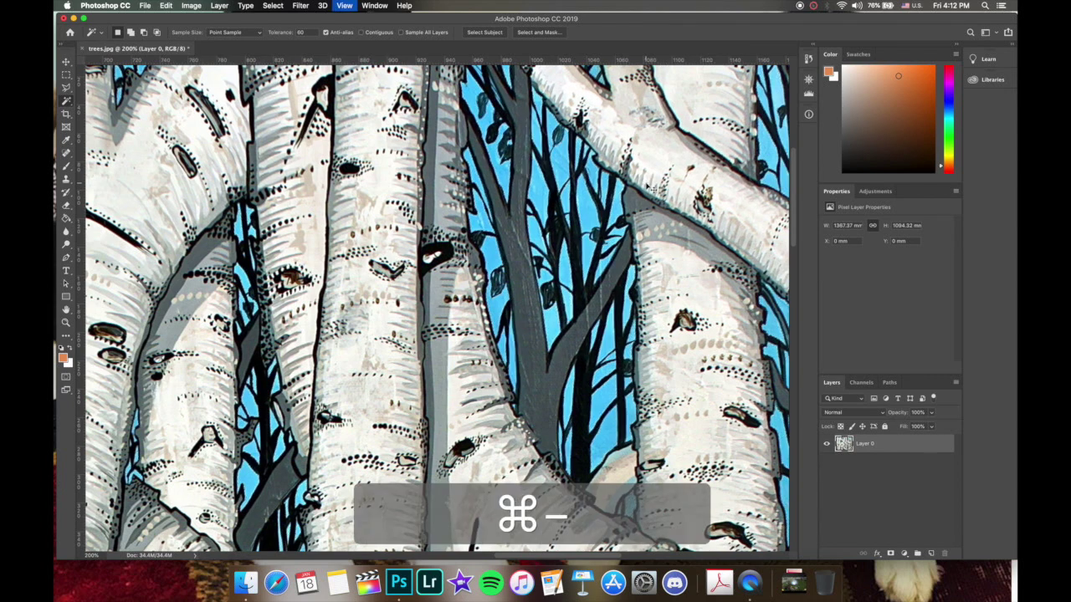
{"action": "scroll", "coordinate": [420, 361], "scroll_direction": "down", "scroll_amount": 1}
{"action": "scroll", "coordinate": [419, 360], "scroll_direction": "left", "scroll_amount": 1}
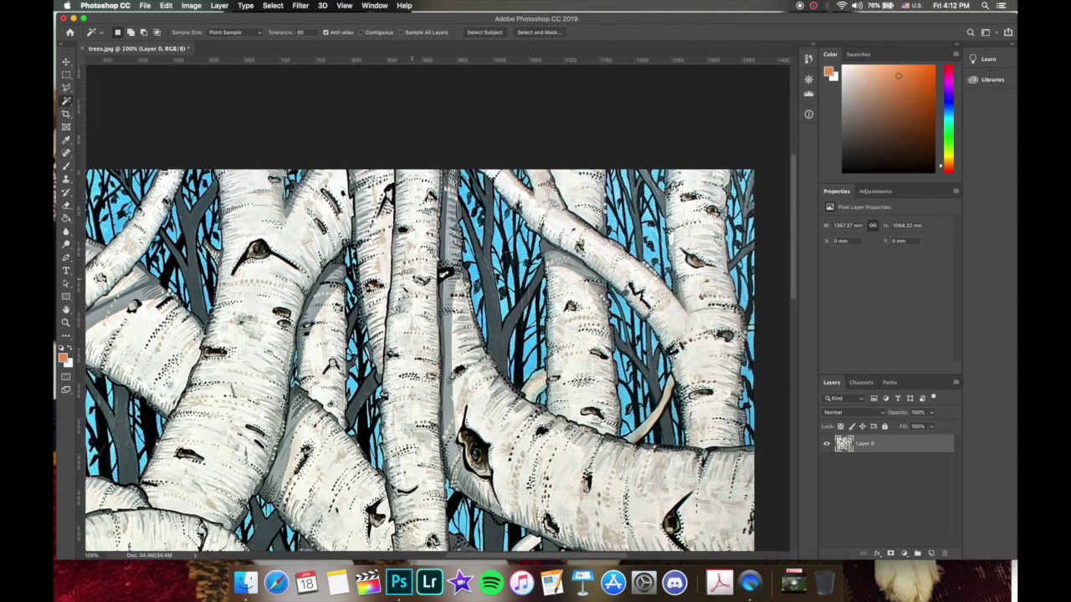
{"action": "scroll", "coordinate": [419, 361], "scroll_direction": "down", "scroll_amount": 3}
{"action": "scroll", "coordinate": [419, 361], "scroll_direction": "left", "scroll_amount": 5}
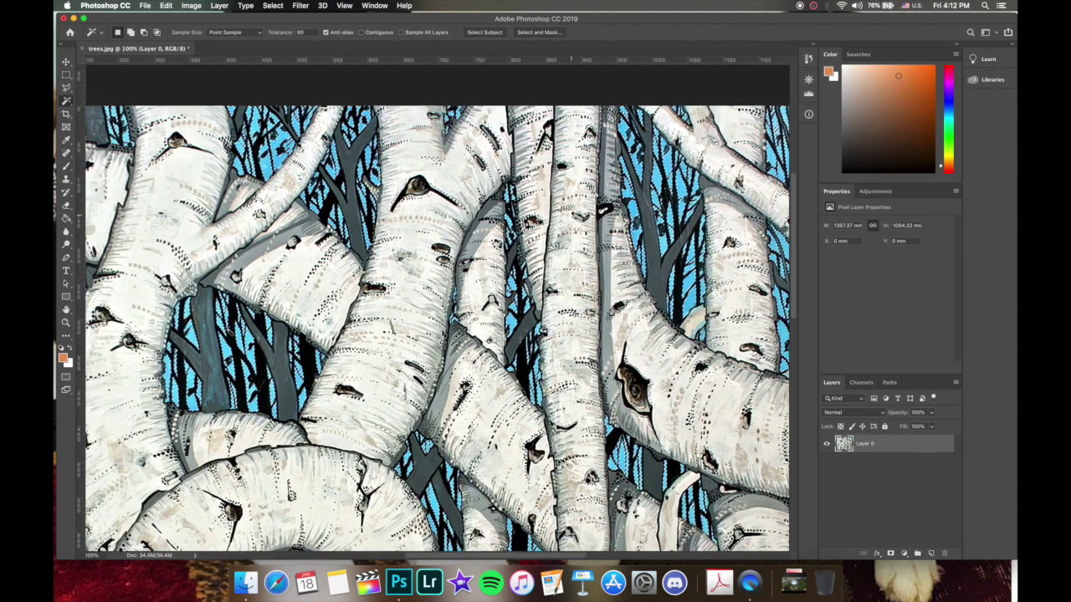
{"action": "scroll", "coordinate": [306, 333], "scroll_direction": "down", "scroll_amount": 1}
{"action": "scroll", "coordinate": [306, 333], "scroll_direction": "right", "scroll_amount": 1}
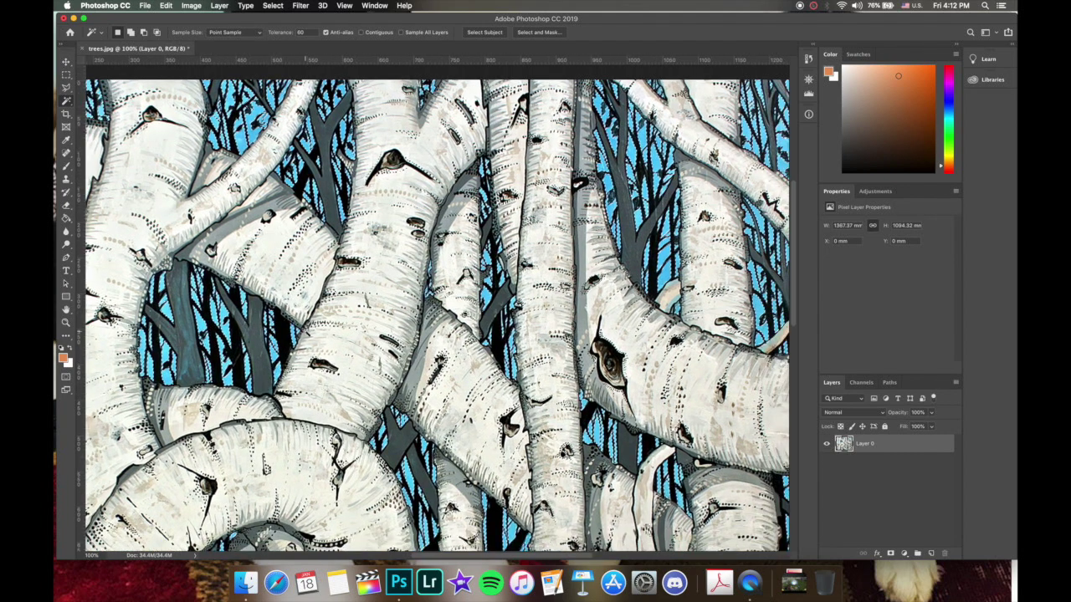
{"action": "key", "text": "super+minus"}
{"action": "scroll", "coordinate": [307, 333], "scroll_direction": "down", "scroll_amount": 3}
{"action": "scroll", "coordinate": [306, 333], "scroll_direction": "left", "scroll_amount": 1}
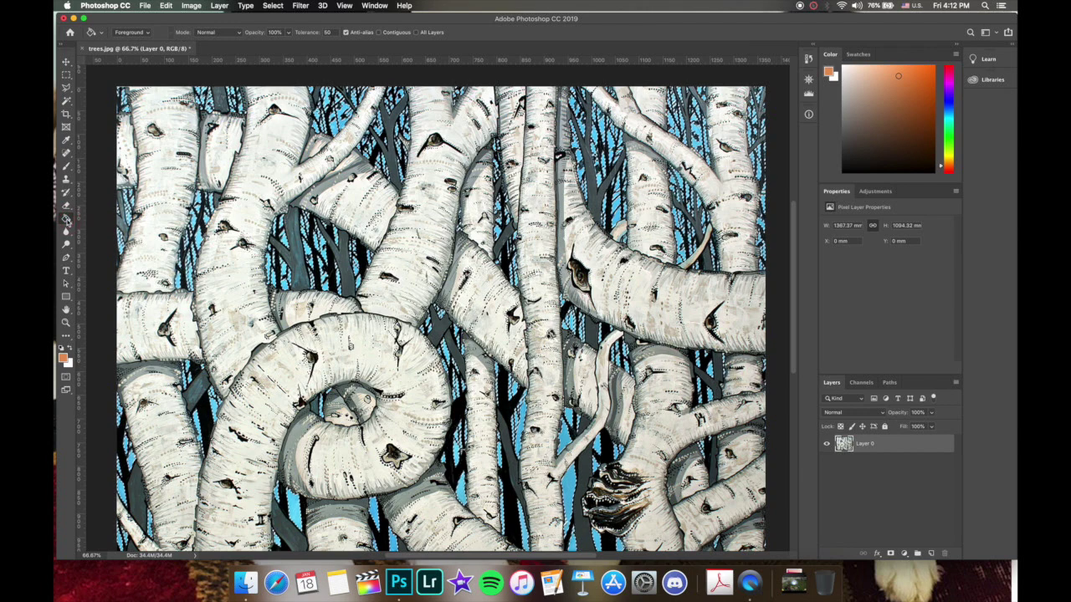
Switch to the Paint Bucket tool, turn on Contiguous, and choose a more saturated orange as the foreground color.
{"action": "left_click", "coordinate": [66, 218]}
{"action": "left_click", "coordinate": [85, 243]}
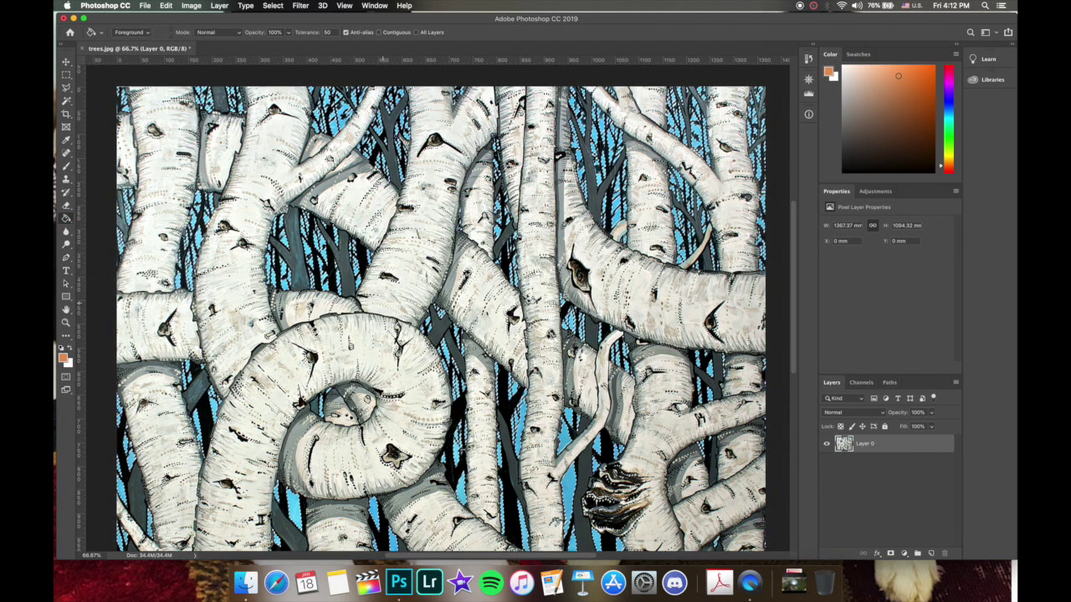
{"action": "left_click", "coordinate": [379, 34]}
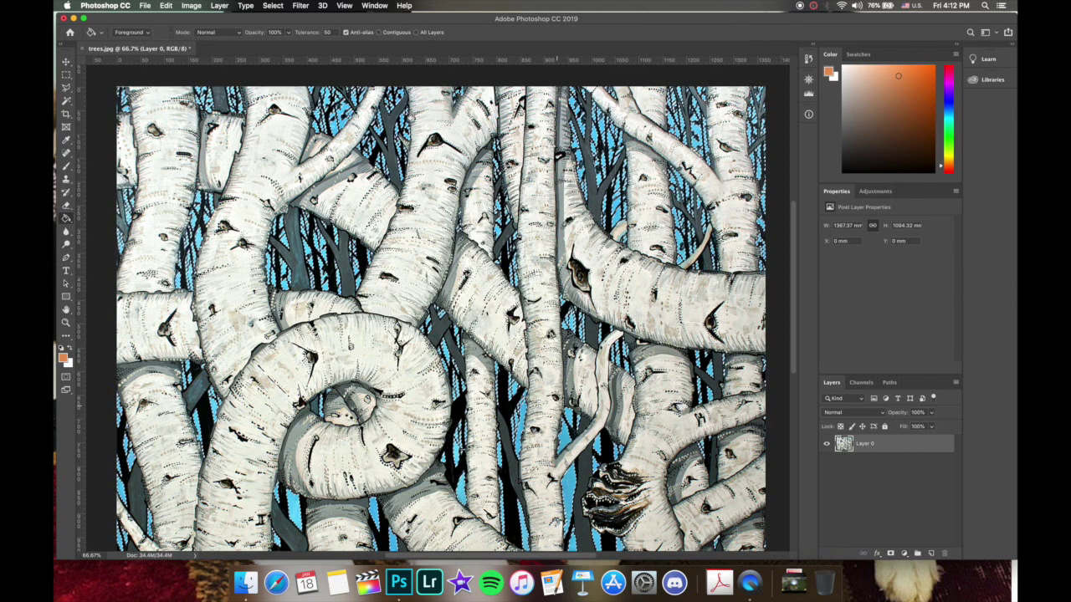
{"action": "left_click", "coordinate": [380, 33]}
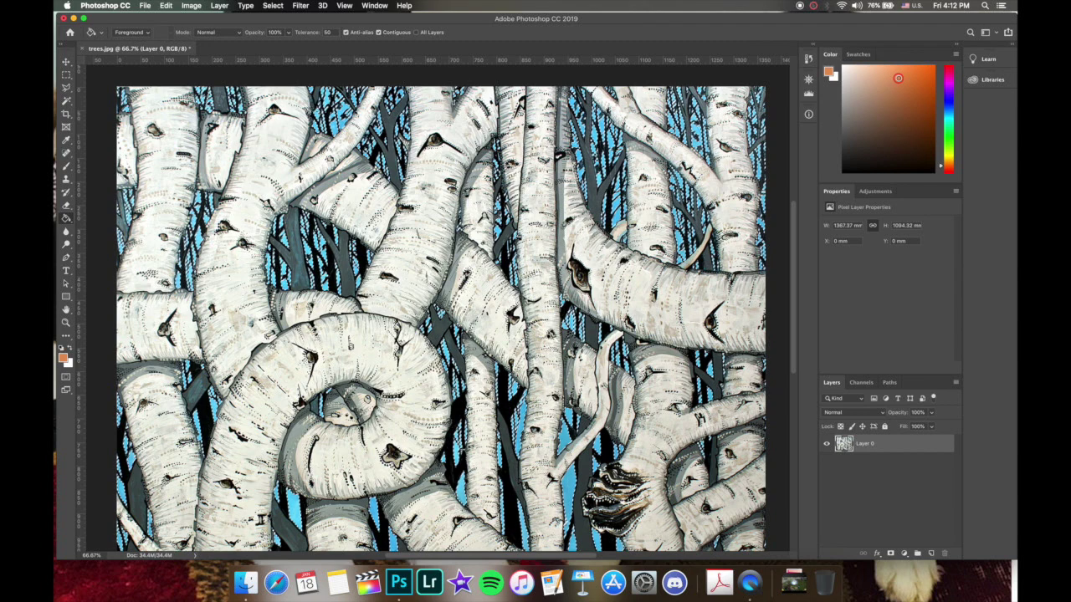
{"action": "left_click", "coordinate": [911, 73]}
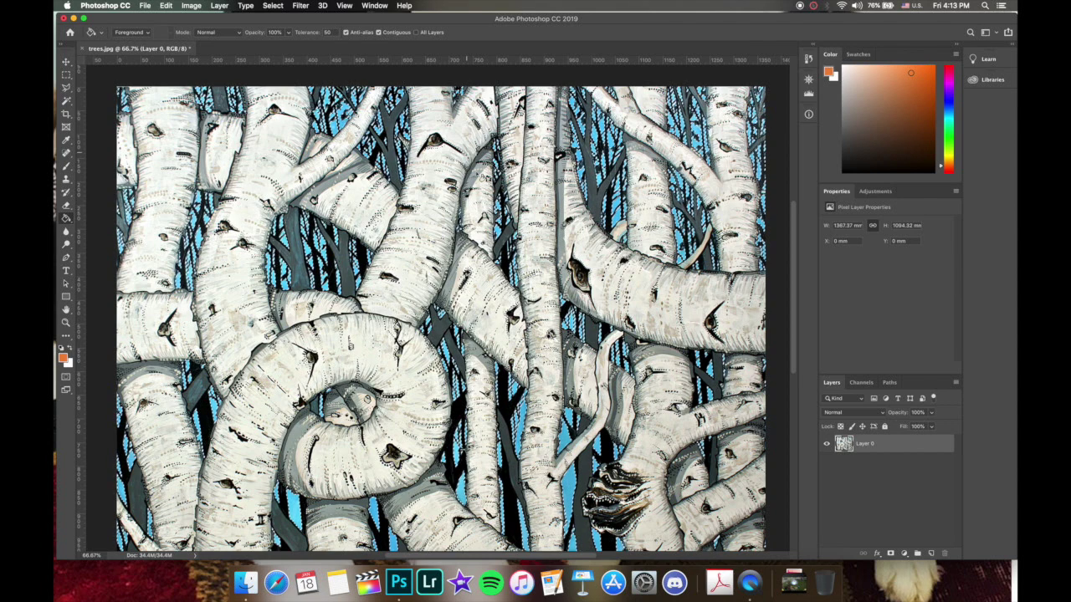
Fill individual blue patches on both sides of the straight central trunk's lower part with orange.
{"action": "left_click", "coordinate": [570, 487]}
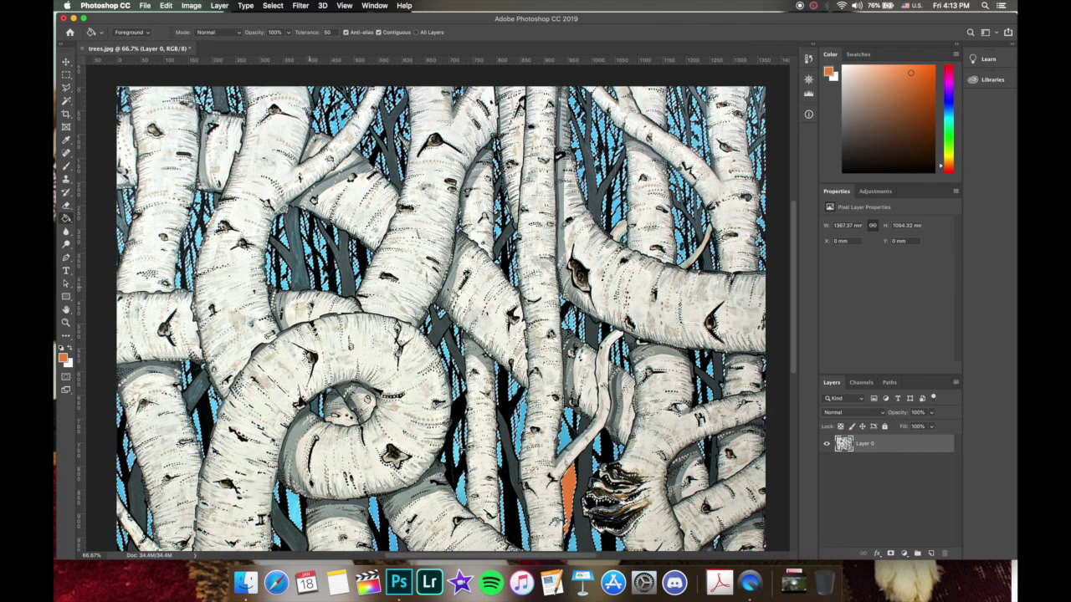
{"action": "left_click", "coordinate": [564, 437]}
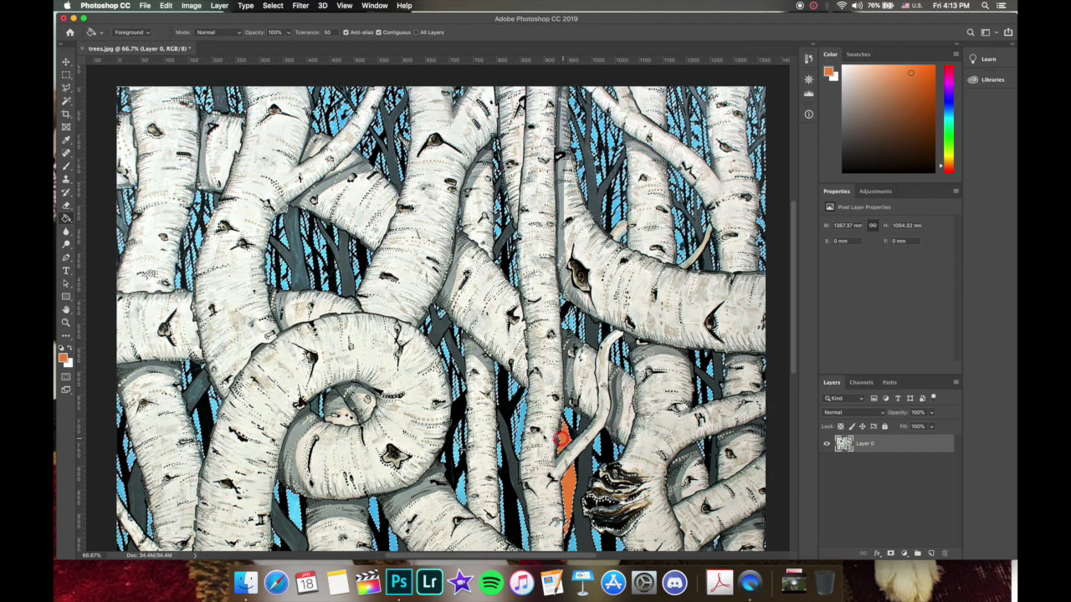
{"action": "left_click", "coordinate": [518, 423]}
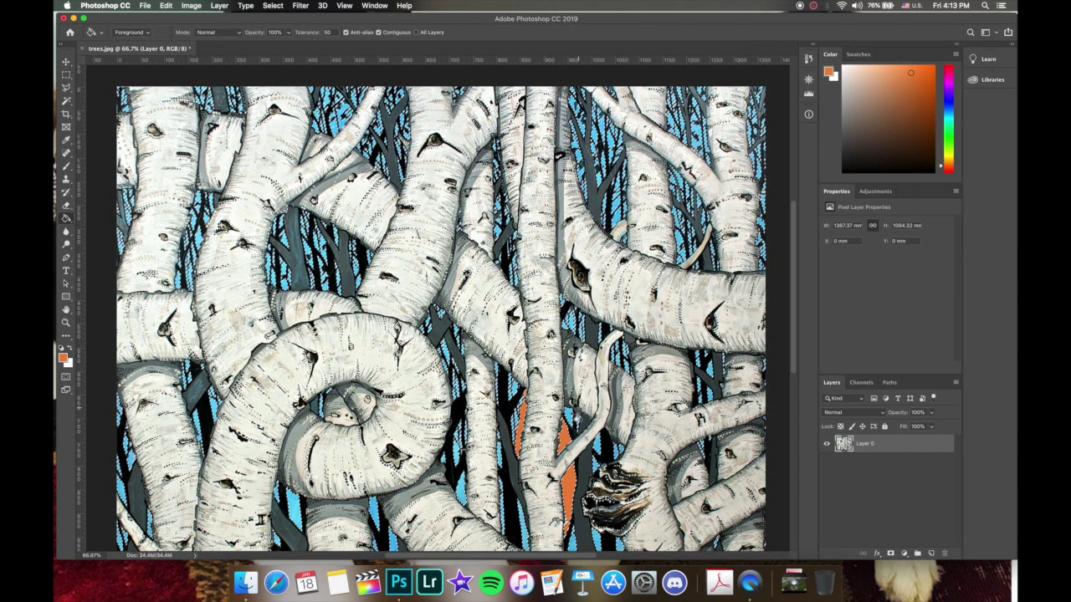
{"action": "left_click", "coordinate": [586, 395]}
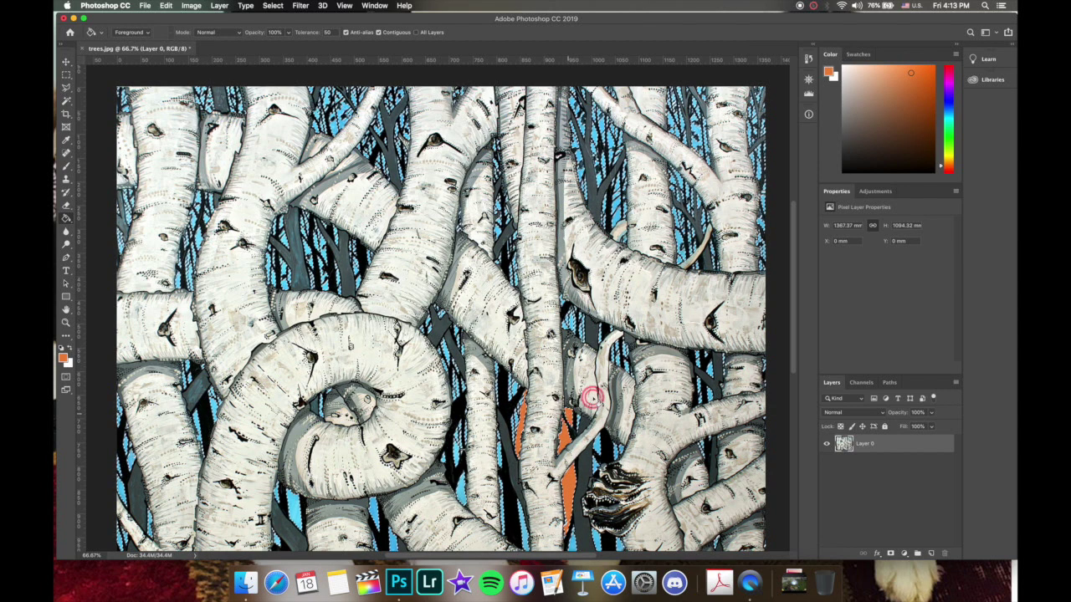
Turn off Contiguous, fill the entire selected blue background with orange, and deselect it.
{"action": "left_click", "coordinate": [378, 32]}
{"action": "left_click", "coordinate": [616, 214]}
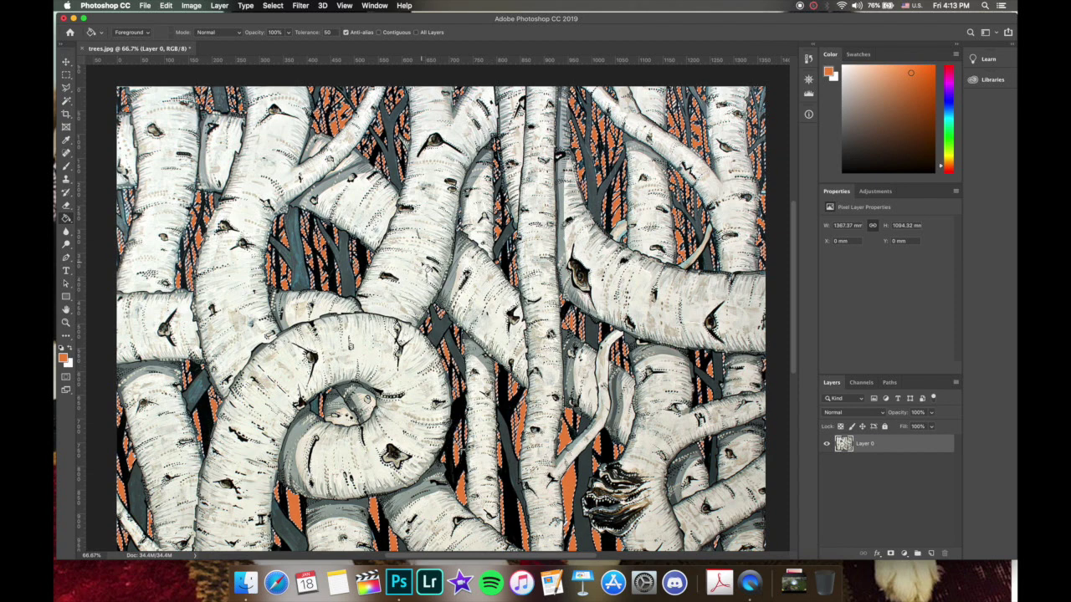
{"action": "scroll", "coordinate": [452, 317], "scroll_direction": "left", "scroll_amount": 5}
{"action": "key", "text": "super+minus"}
{"action": "key", "text": "super+minus"}
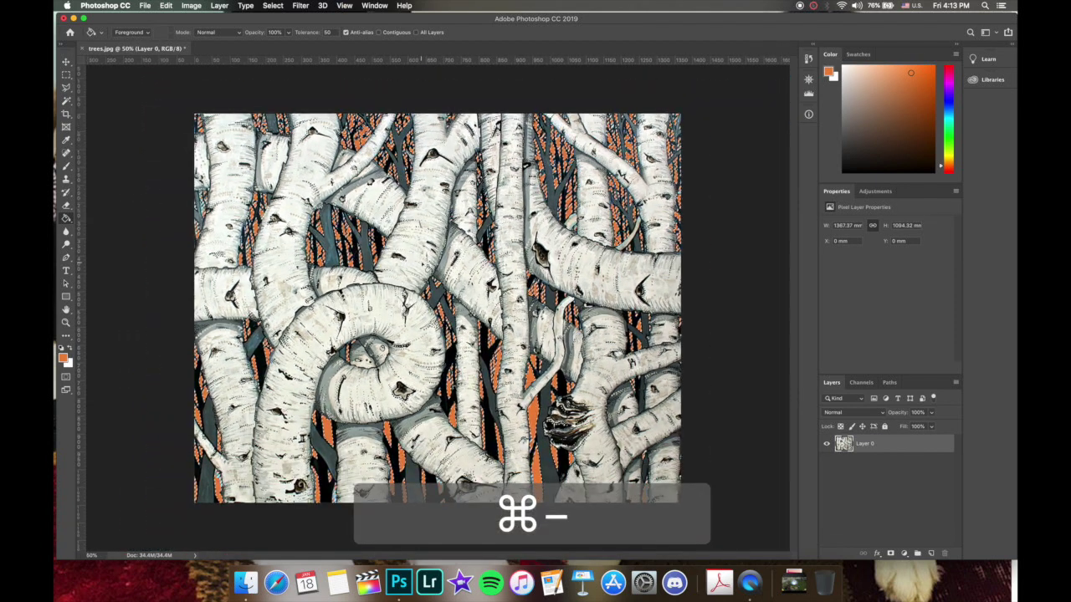
{"action": "key", "text": "super+d"}
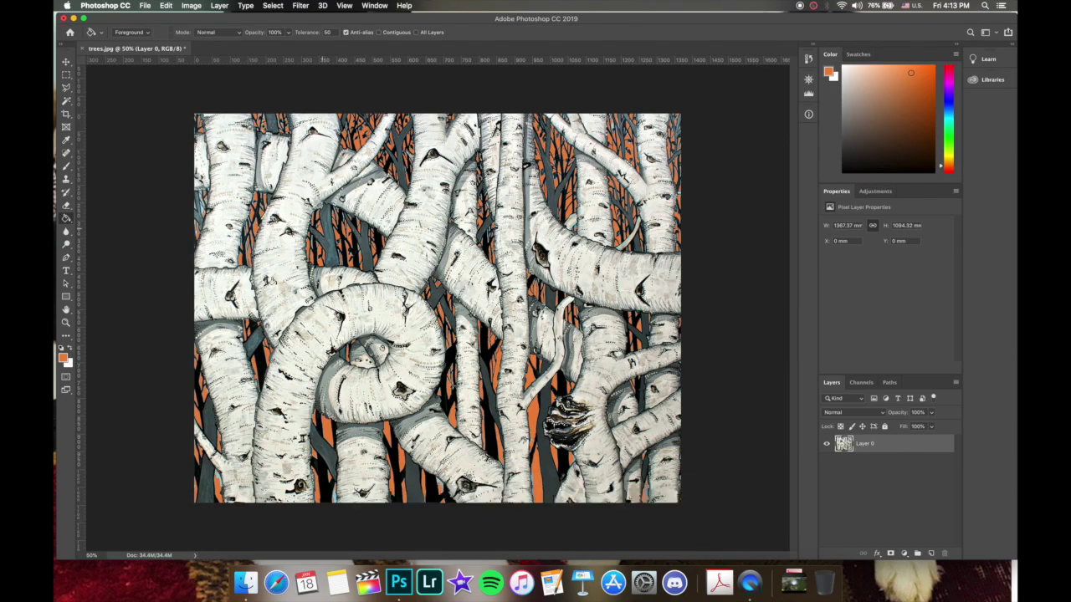
Inspect the orange fill's edges up close above the looping trunk, undo the deselection and the fill, and clear the selection.
{"action": "key", "text": "super+equal"}
{"action": "key", "text": "super+equal"}
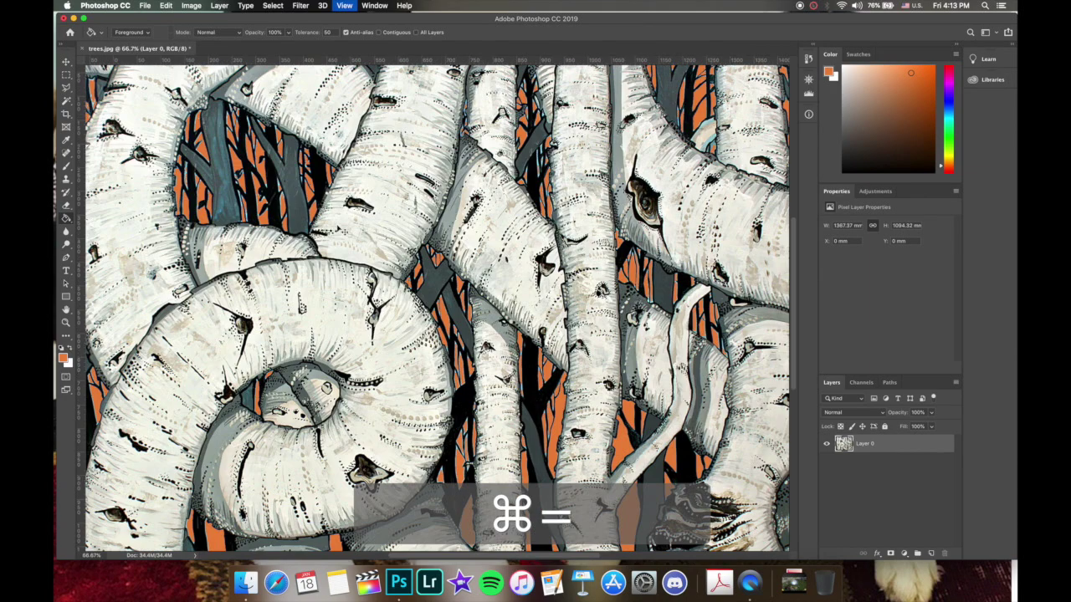
{"action": "key", "text": "super+equal"}
{"action": "key", "text": "super+equal"}
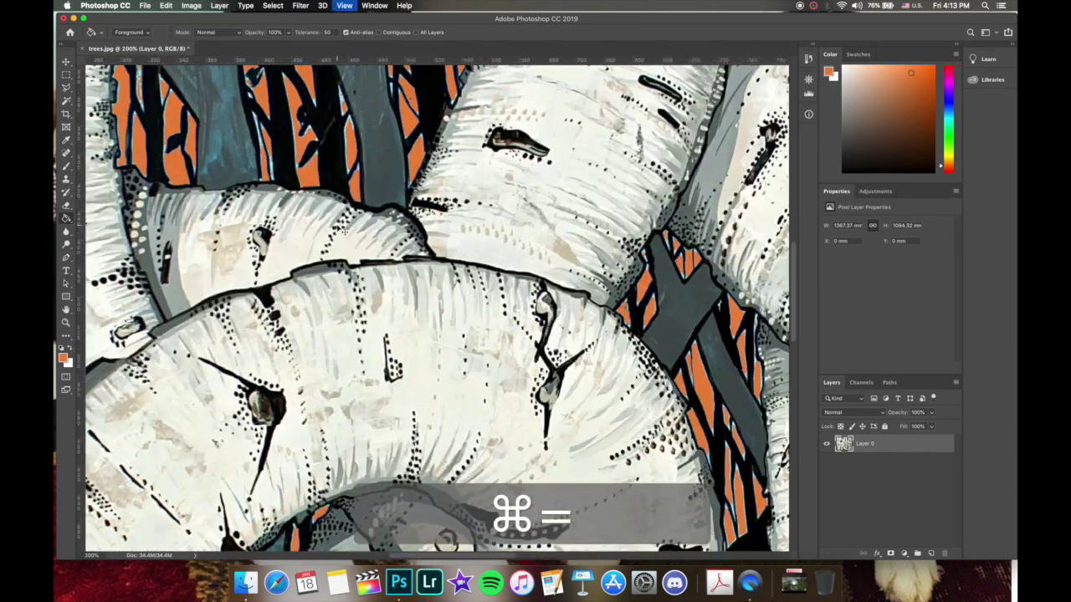
{"action": "scroll", "coordinate": [343, 231], "scroll_direction": "up", "scroll_amount": 5}
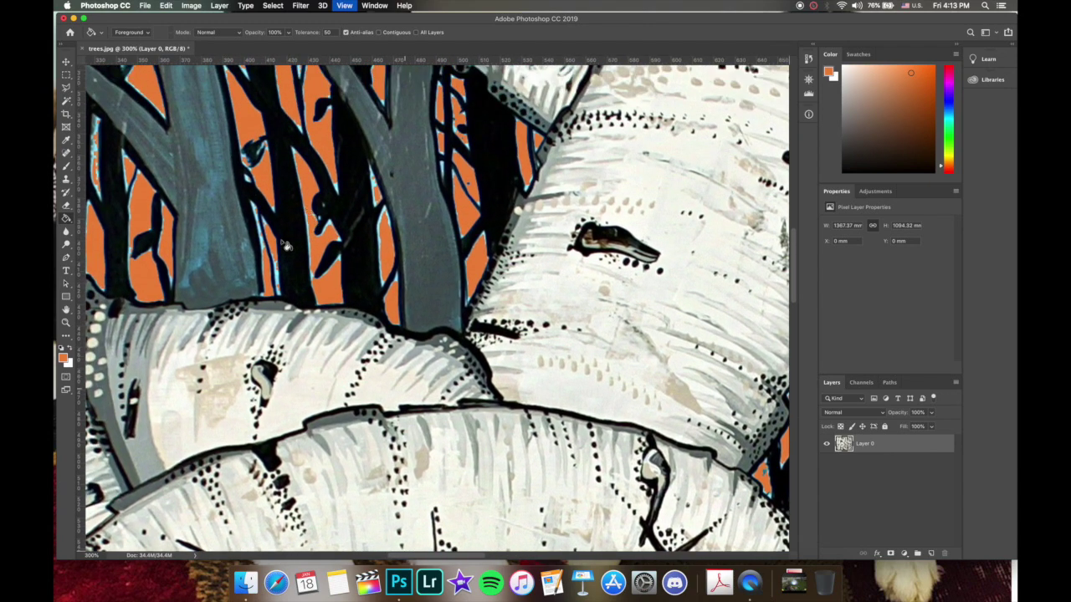
{"action": "key", "text": "super+z"}
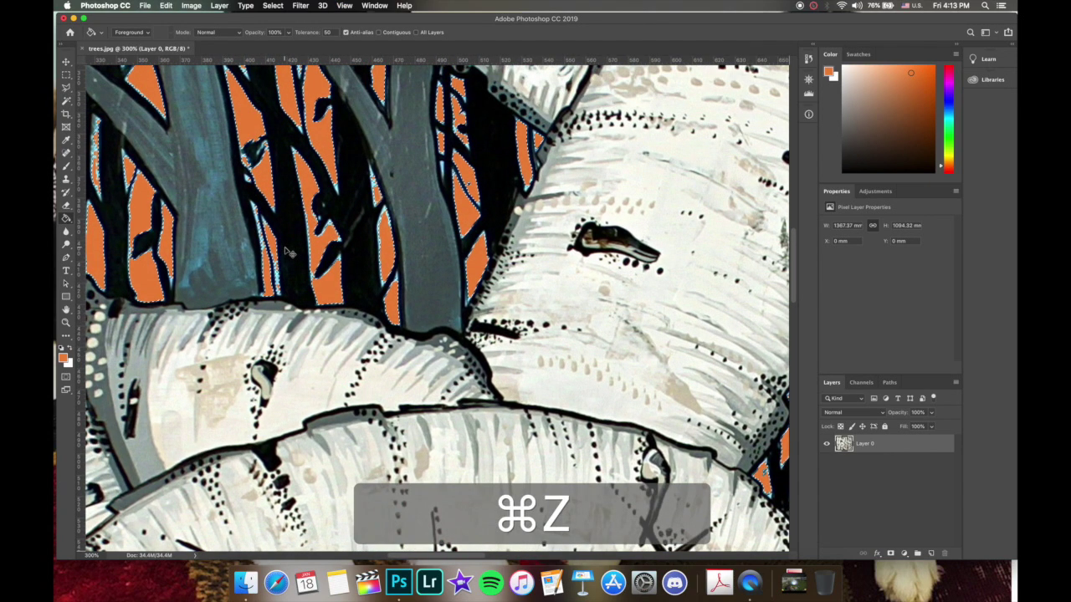
{"action": "key", "text": "super+z"}
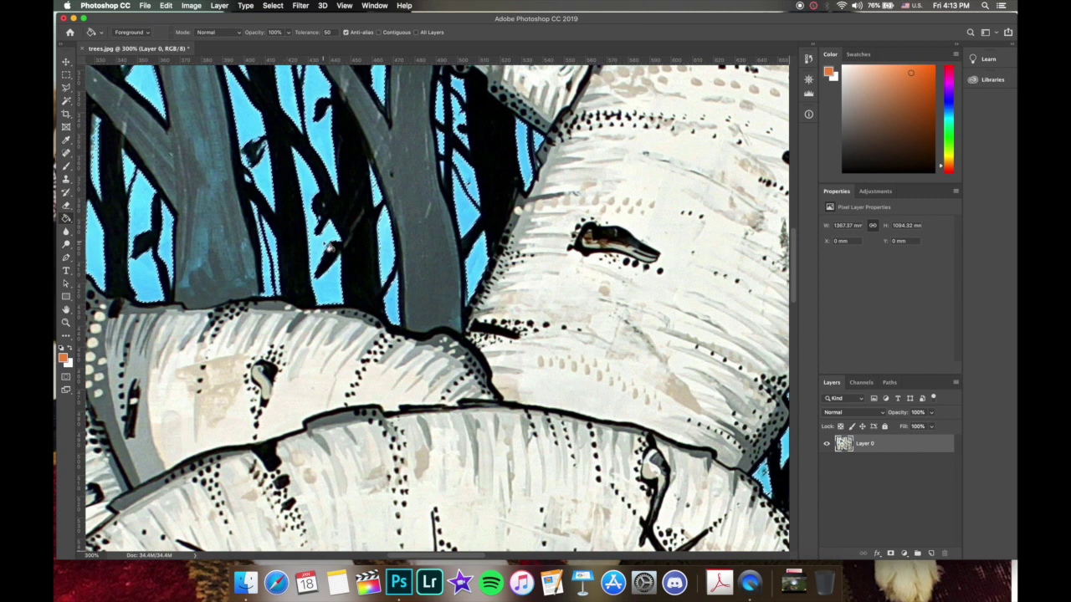
{"action": "key", "text": "super+d"}
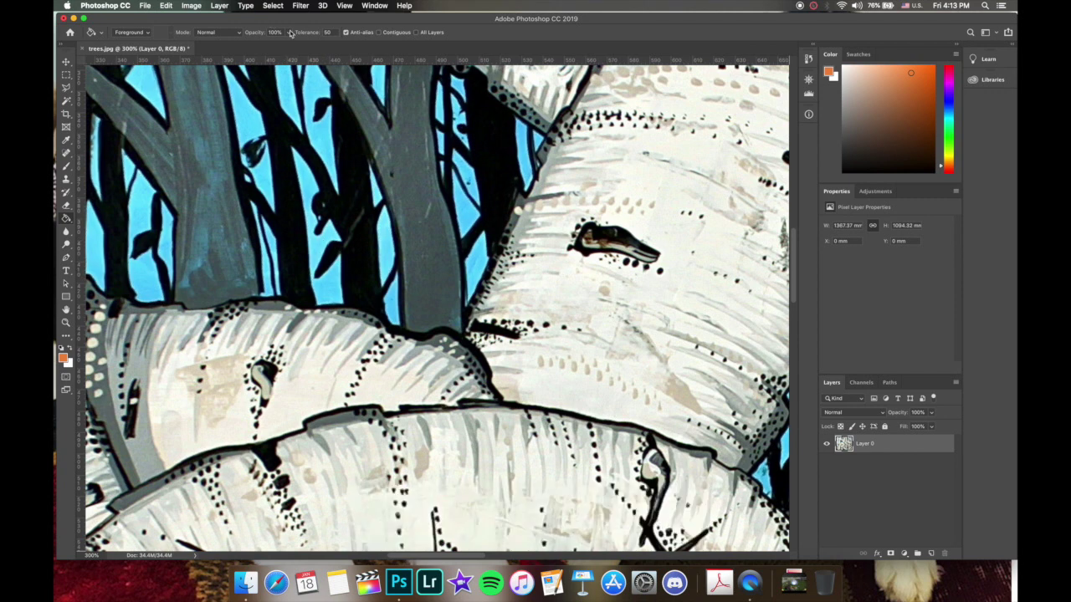
Set the Paint Bucket tolerance to 75.
{"action": "key", "text": "BackSpace"}
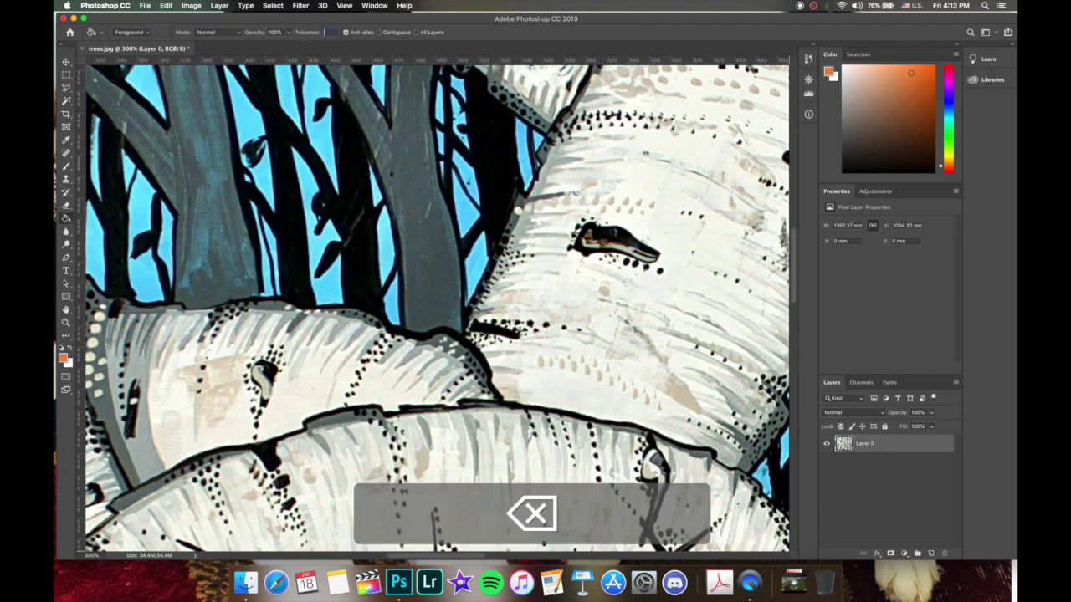
{"action": "type", "text": "75"}
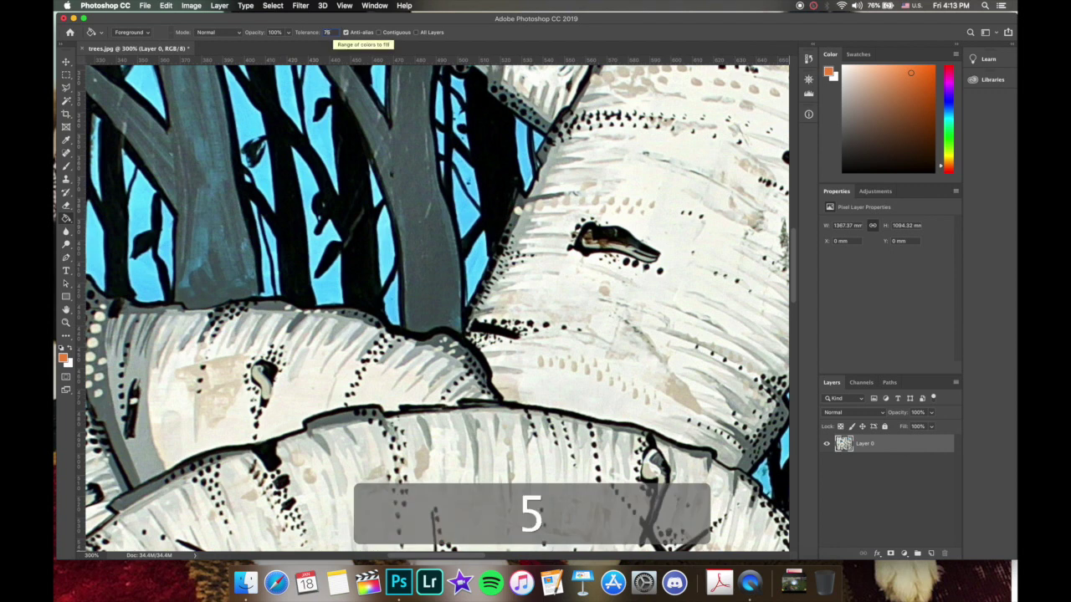
{"action": "key", "text": "Return"}
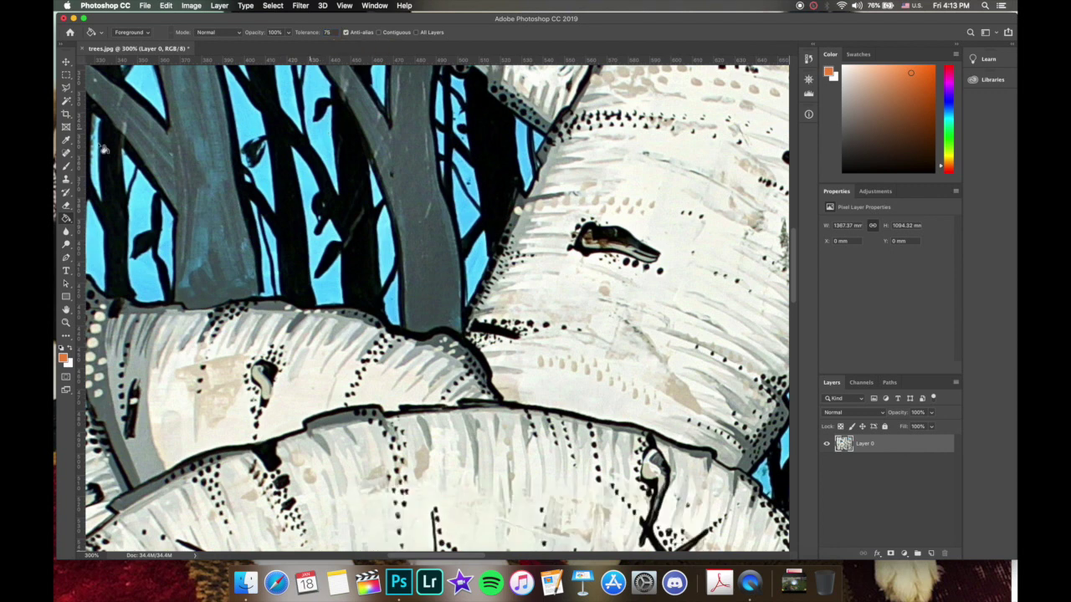
Reselect the blue background with the Magic Wand and inspect the selection edges up close above the looping trunk.
{"action": "left_click", "coordinate": [67, 102]}
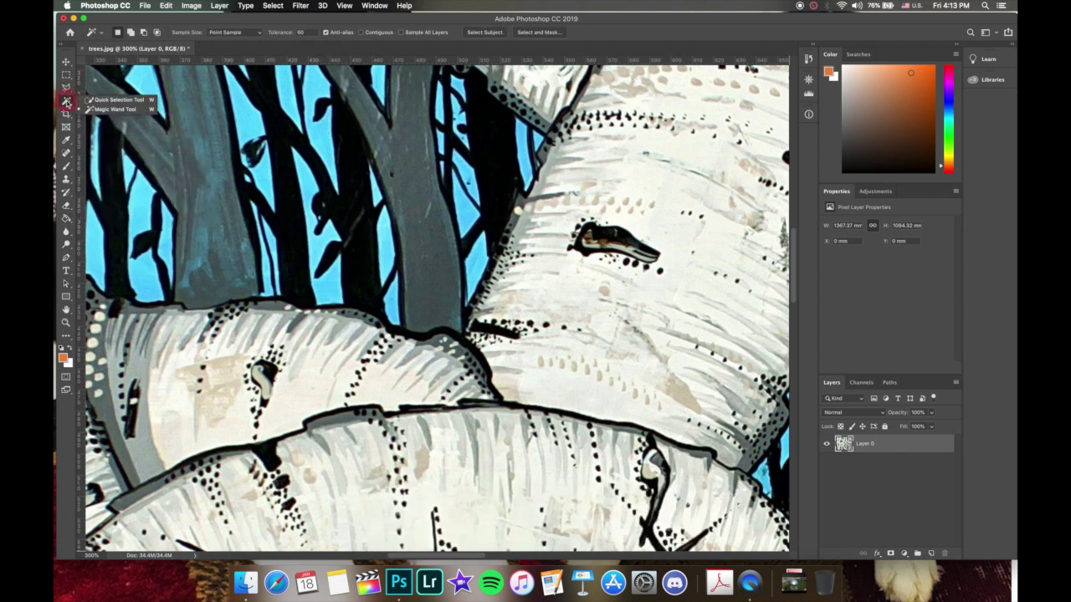
{"action": "left_click", "coordinate": [94, 109]}
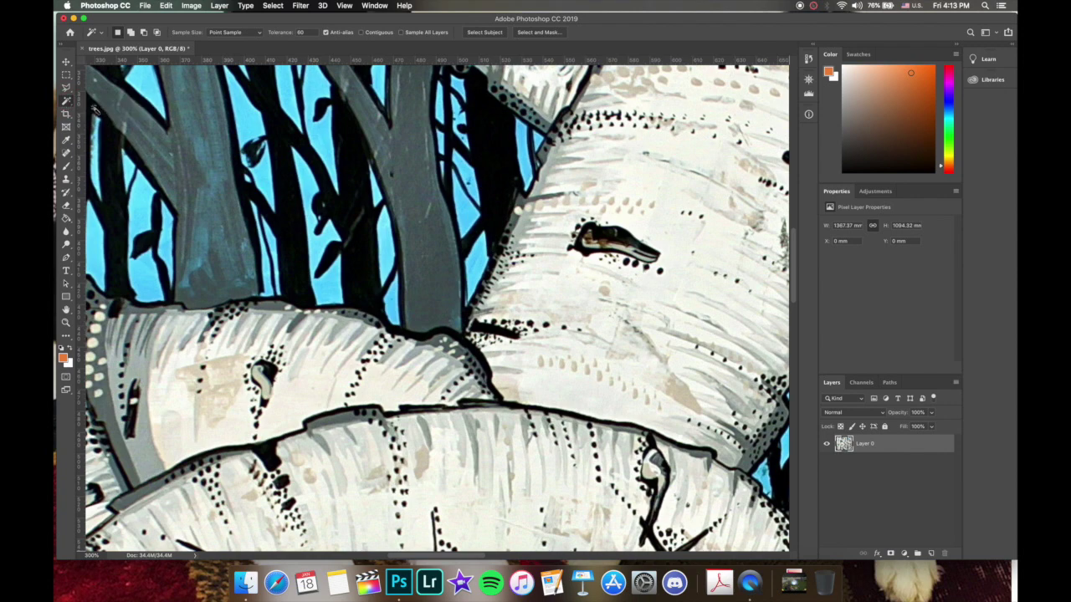
{"action": "left_click", "coordinate": [325, 138]}
{"action": "key", "text": "super+equal"}
{"action": "key", "text": "super+equal"}
{"action": "key", "text": "super+equal"}
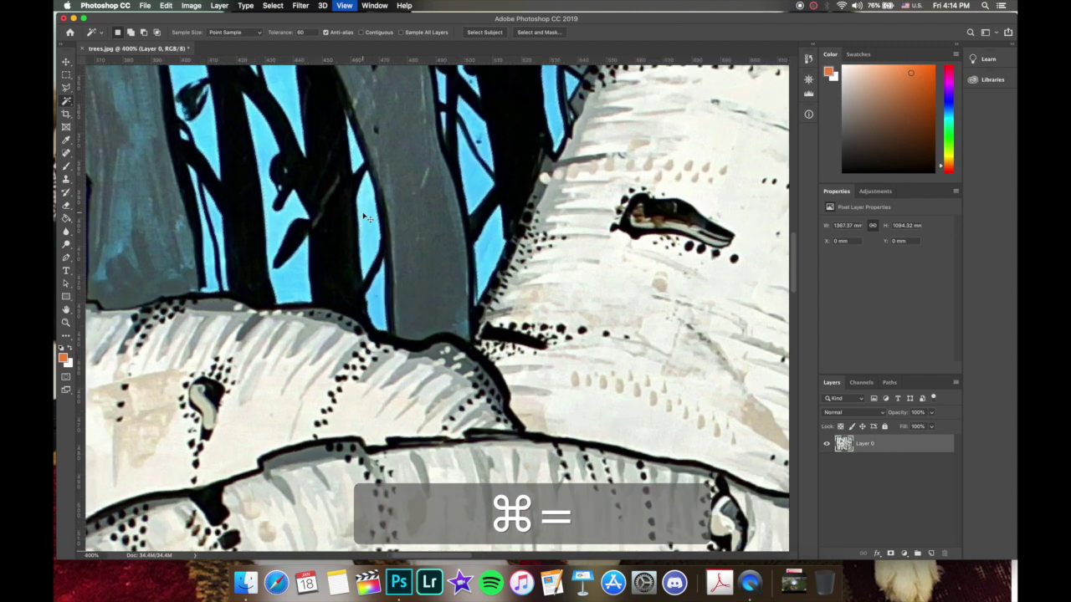
{"action": "scroll", "coordinate": [361, 209], "scroll_direction": "left", "scroll_amount": 2}
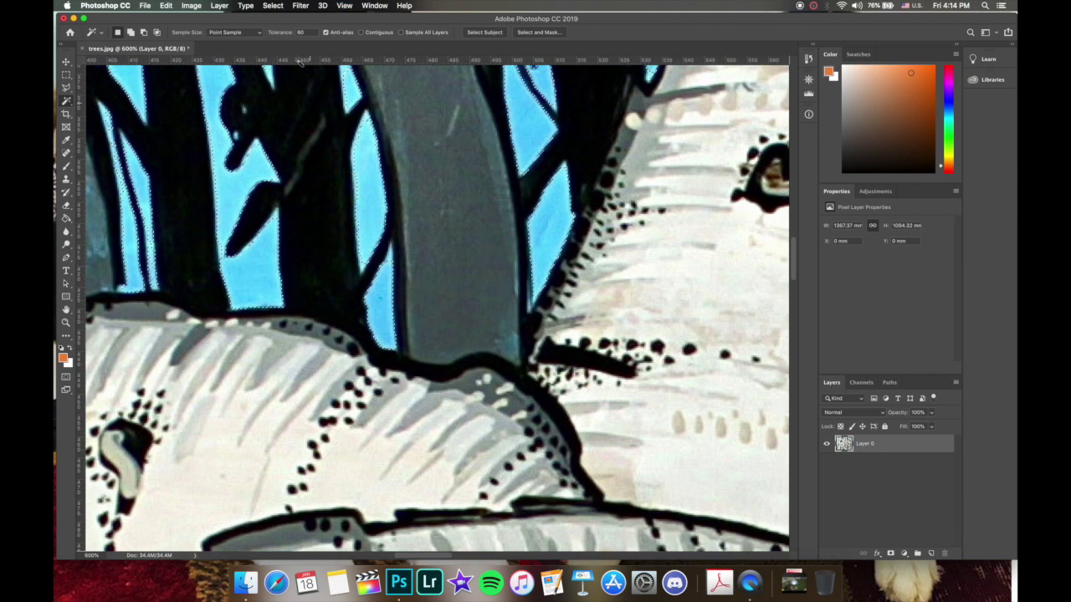
Clear the selection and reselect the blue background with the Magic Wand at a tolerance of 75.
{"action": "double_click", "coordinate": [304, 32]}
{"action": "key", "text": "BackSpace"}
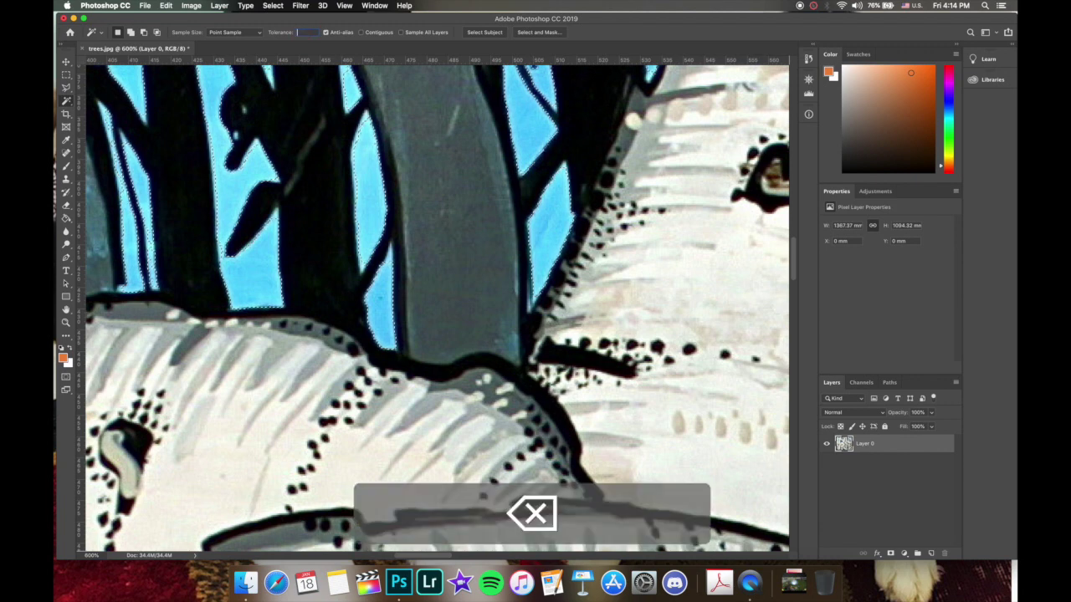
{"action": "key", "text": "super+d"}
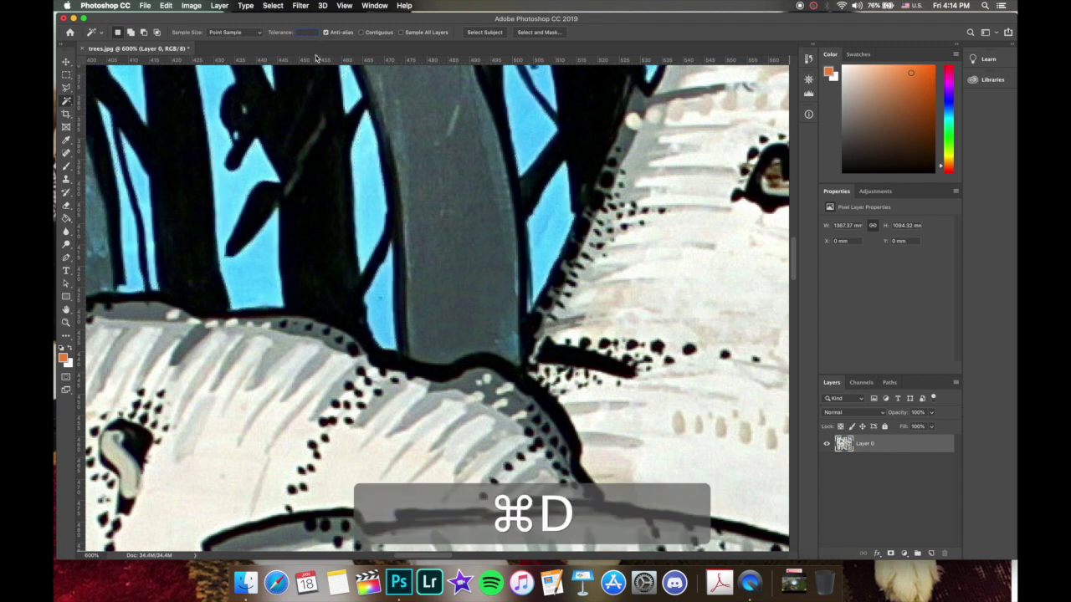
{"action": "type", "text": "75"}
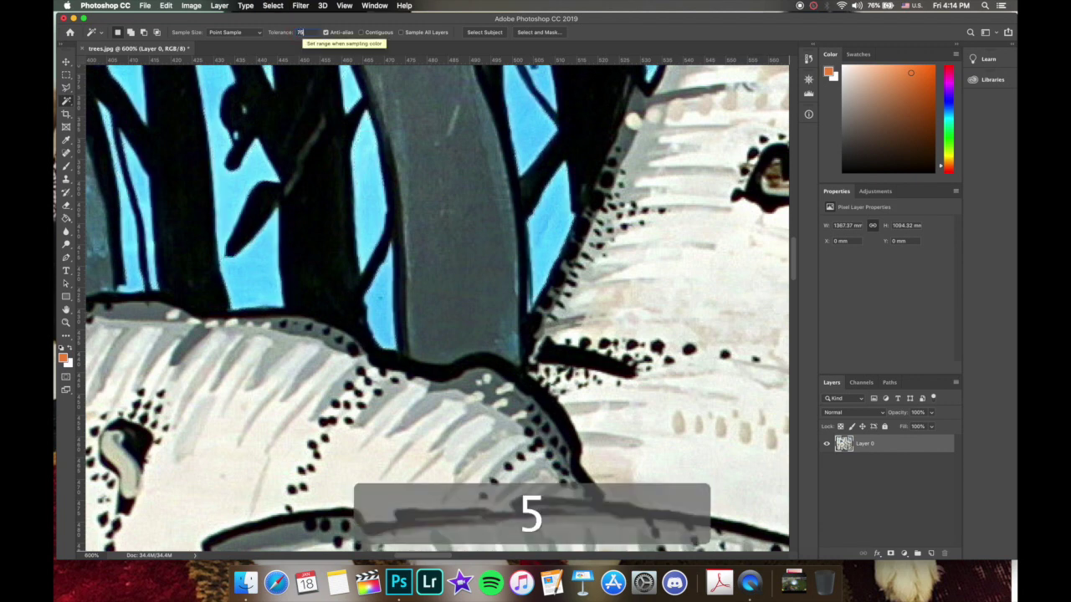
{"action": "key", "text": "Return"}
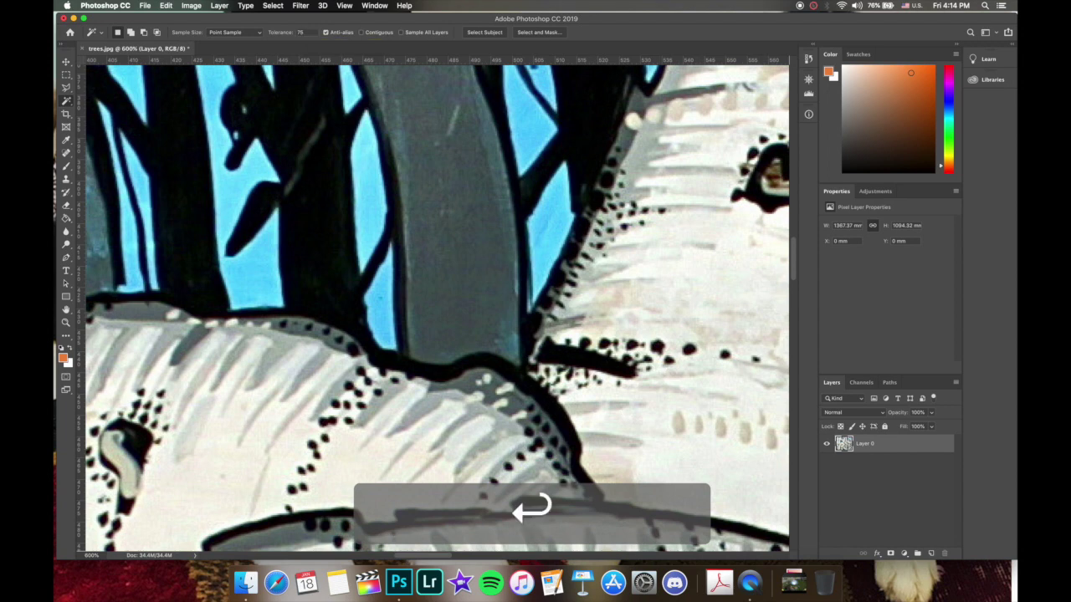
{"action": "left_click", "coordinate": [369, 188]}
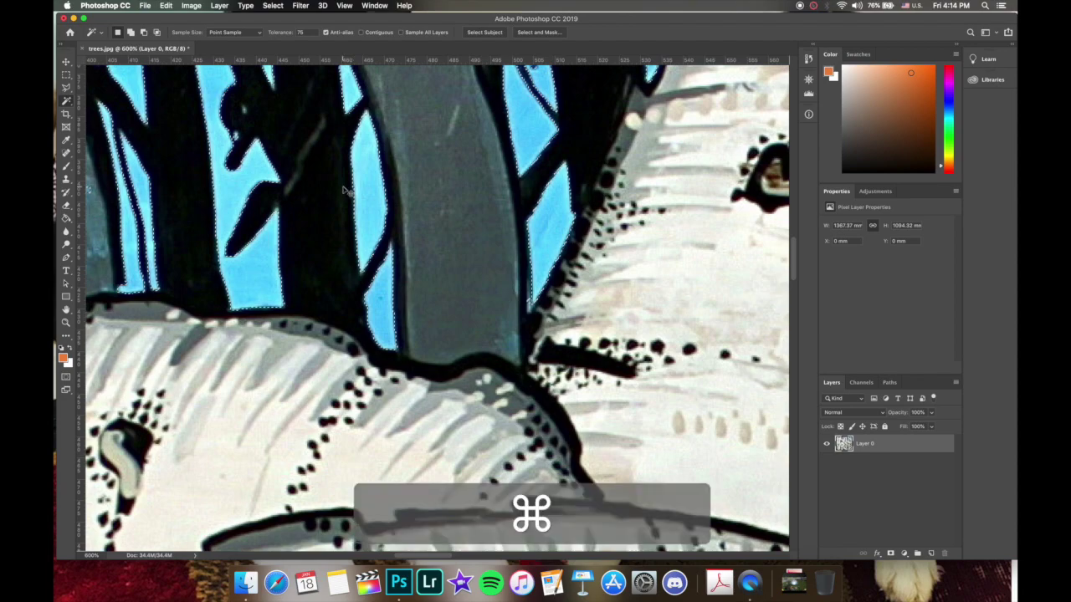
Fill the selected blue background with orange using the Paint Bucket and deselect it.
{"action": "key", "text": "super+minus"}
{"action": "key", "text": "super+minus"}
{"action": "key", "text": "super+minus"}
{"action": "key", "text": "super+minus"}
{"action": "key", "text": "super+minus"}
{"action": "key", "text": "super+minus"}
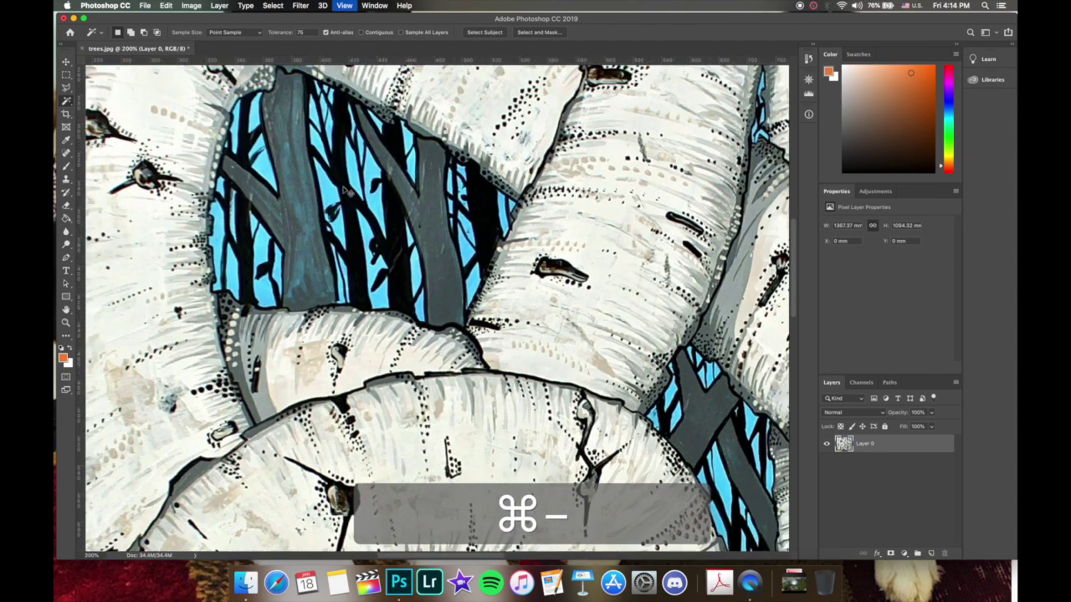
{"action": "scroll", "coordinate": [437, 308], "scroll_direction": "right", "scroll_amount": 5}
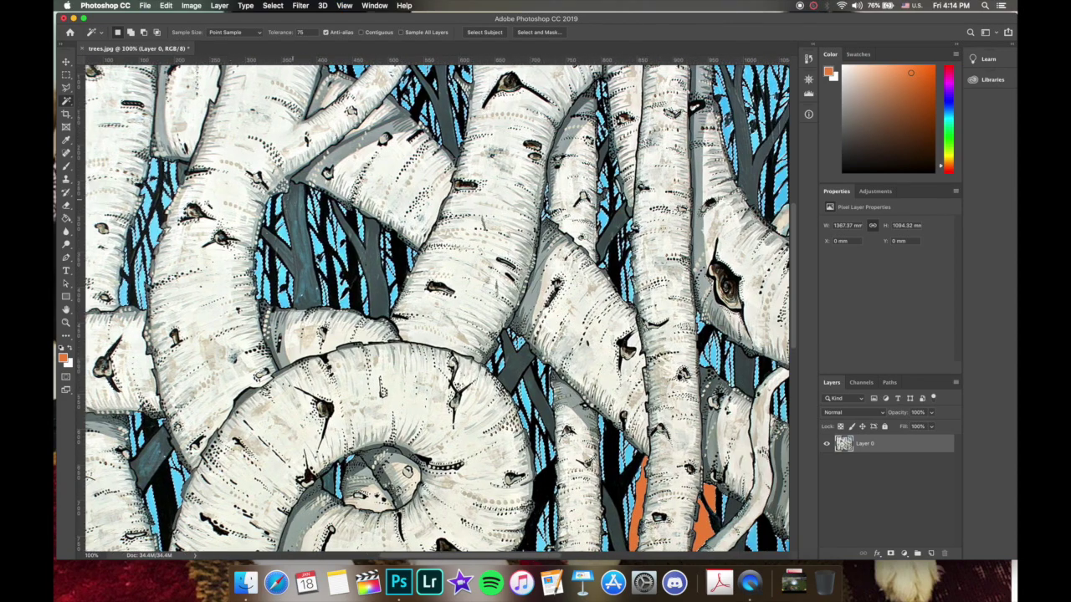
{"action": "left_click", "coordinate": [66, 219]}
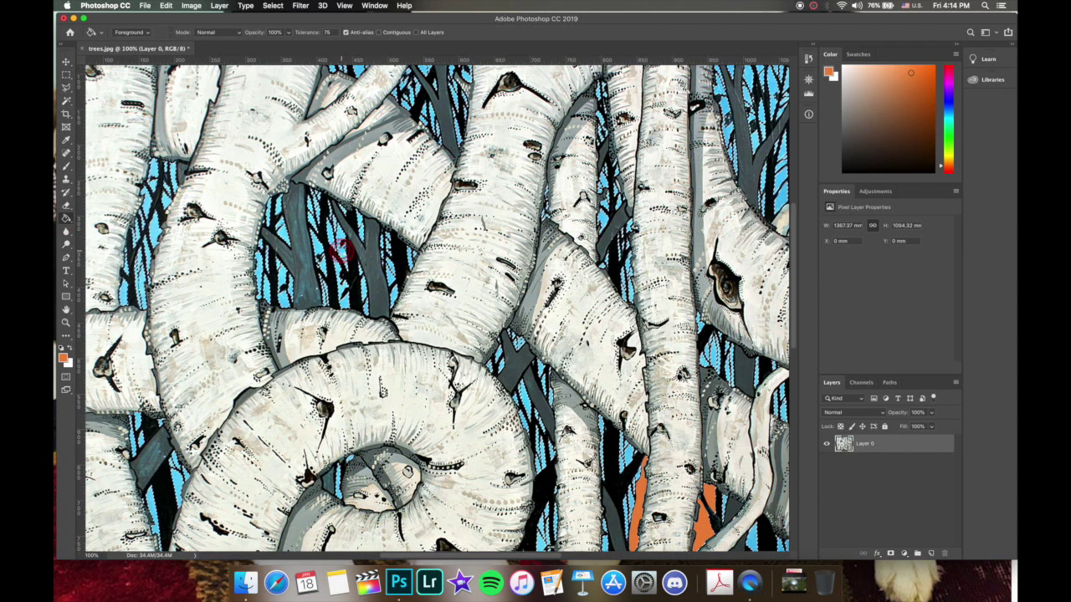
{"action": "left_click", "coordinate": [339, 251]}
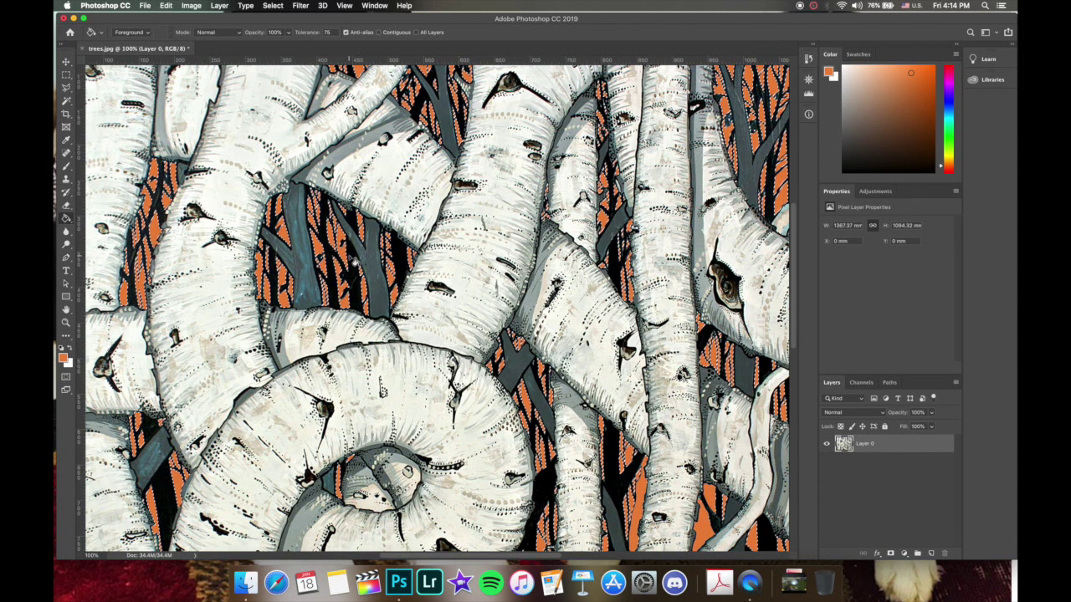
{"action": "key", "text": "super+minus"}
{"action": "key", "text": "super+d"}
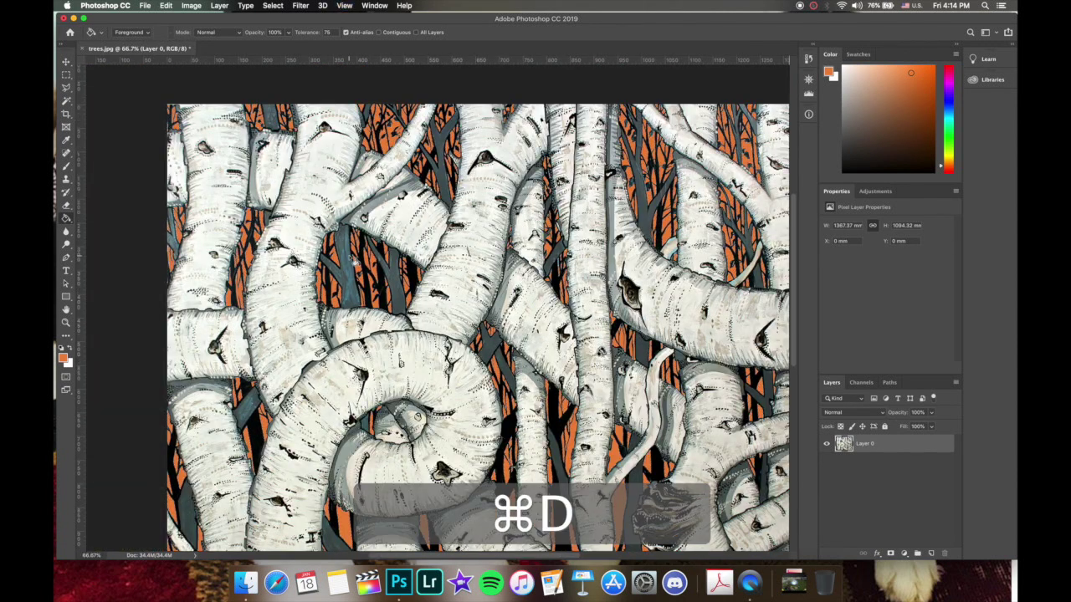
Examine the orange background across the whole image and switch back to the Magic Wand tool.
{"action": "scroll", "coordinate": [477, 327], "scroll_direction": "down", "scroll_amount": 3}
{"action": "scroll", "coordinate": [477, 326], "scroll_direction": "right", "scroll_amount": 3}
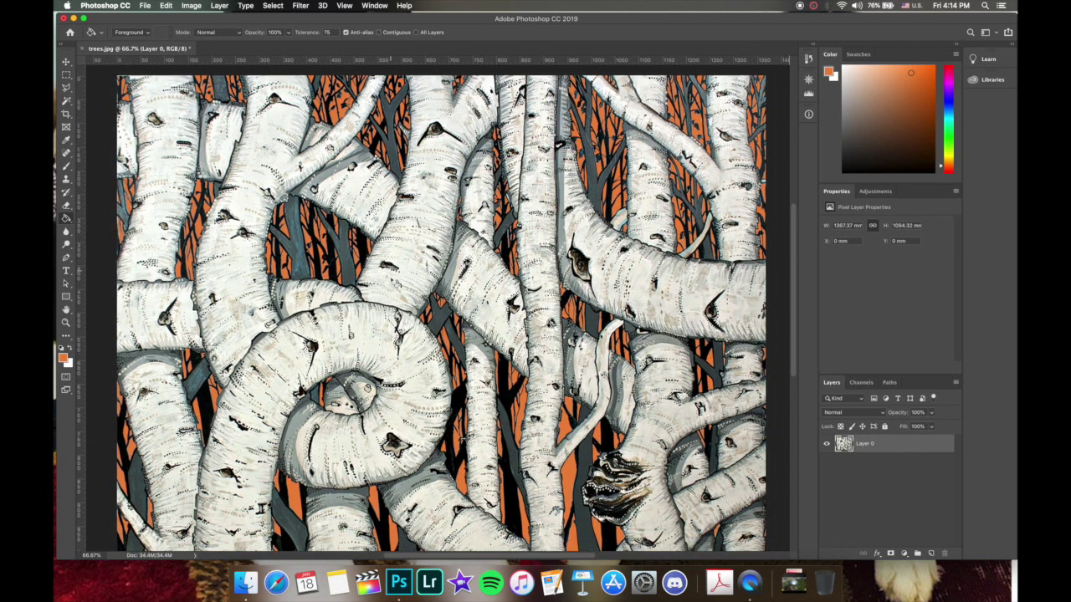
{"action": "scroll", "coordinate": [434, 305], "scroll_direction": "left", "scroll_amount": 5}
{"action": "scroll", "coordinate": [433, 304], "scroll_direction": "down", "scroll_amount": 2}
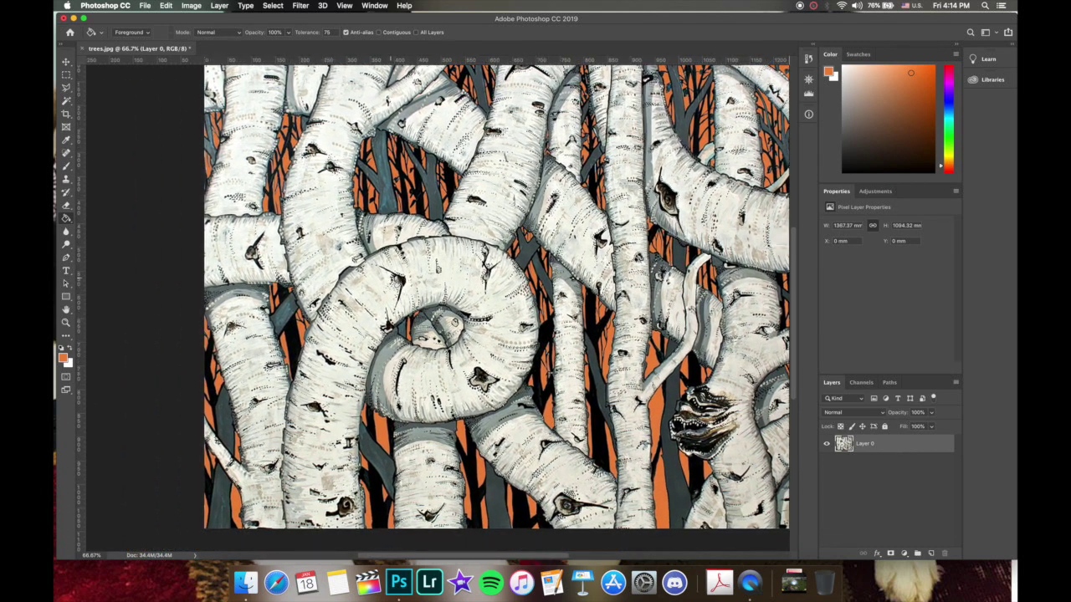
{"action": "scroll", "coordinate": [394, 282], "scroll_direction": "up", "scroll_amount": 3}
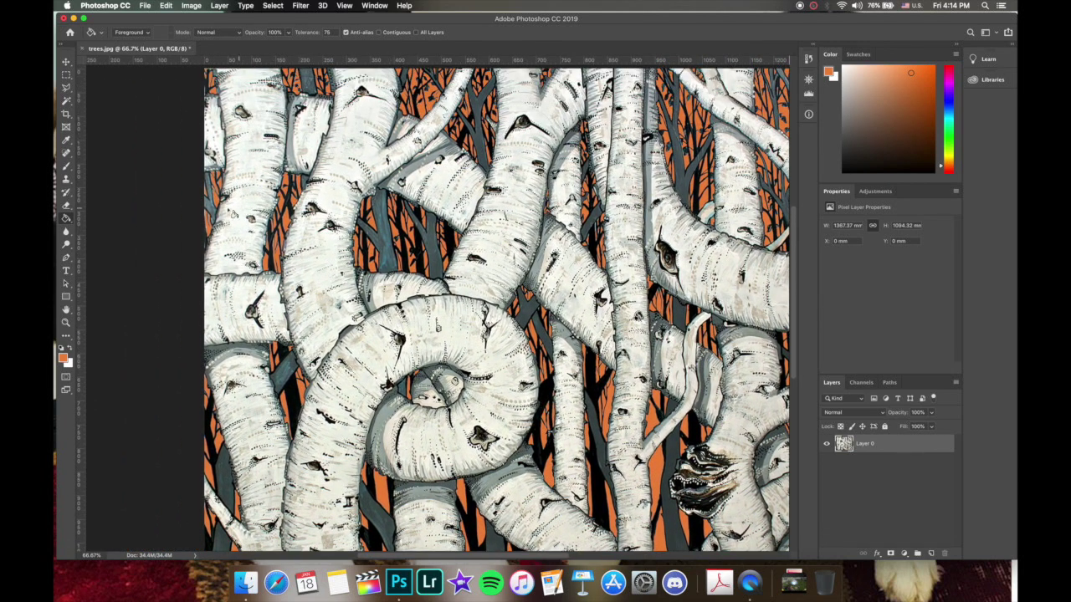
{"action": "scroll", "coordinate": [212, 218], "scroll_direction": "up", "scroll_amount": 4}
{"action": "scroll", "coordinate": [212, 218], "scroll_direction": "down", "scroll_amount": 4}
{"action": "scroll", "coordinate": [211, 218], "scroll_direction": "right", "scroll_amount": 2}
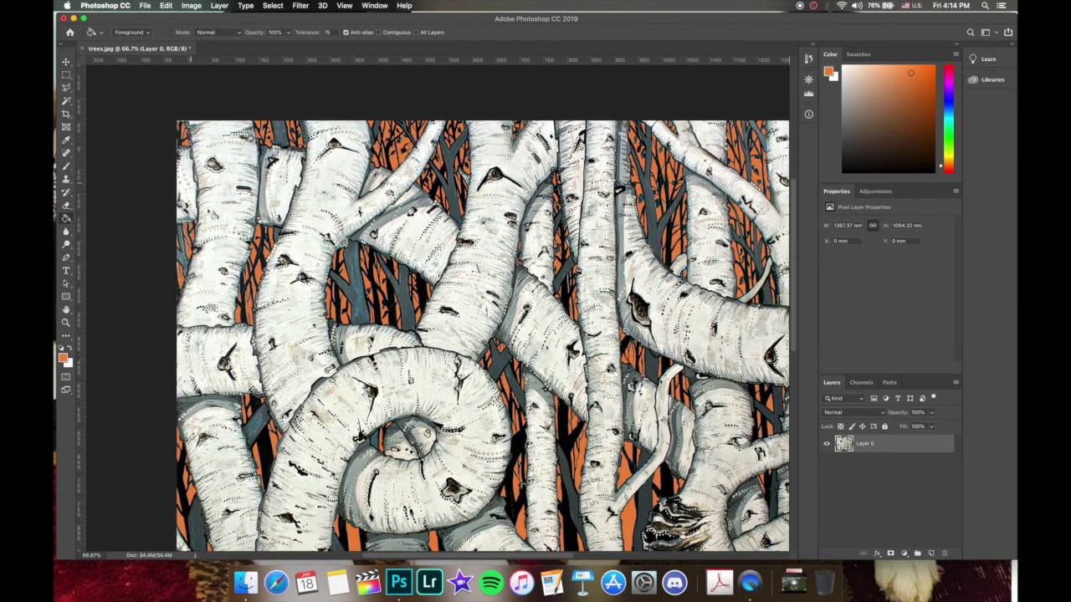
{"action": "key", "text": "super+minus"}
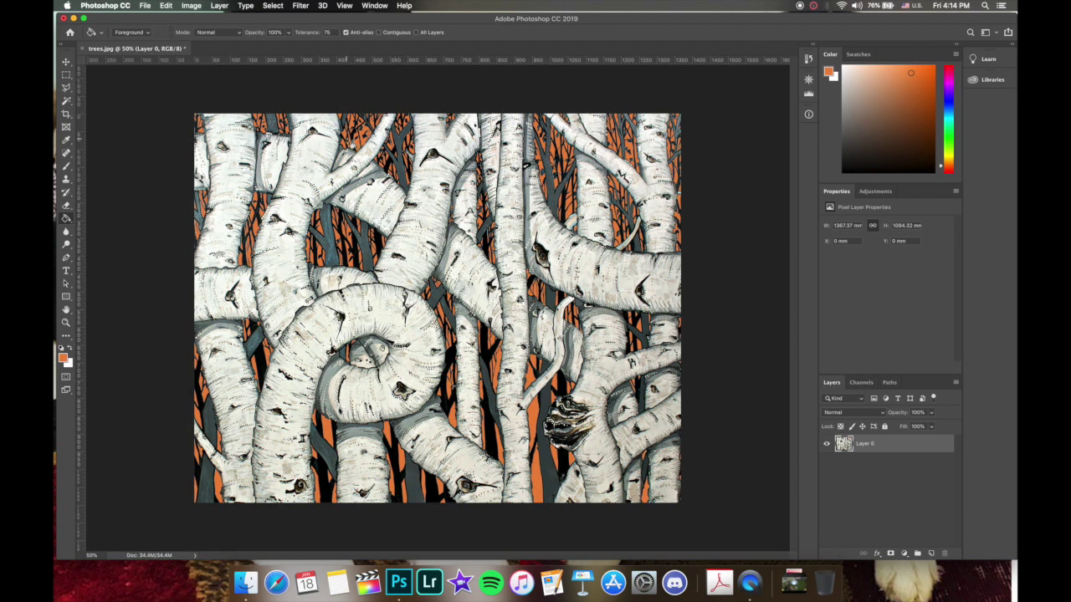
{"action": "left_click", "coordinate": [67, 101]}
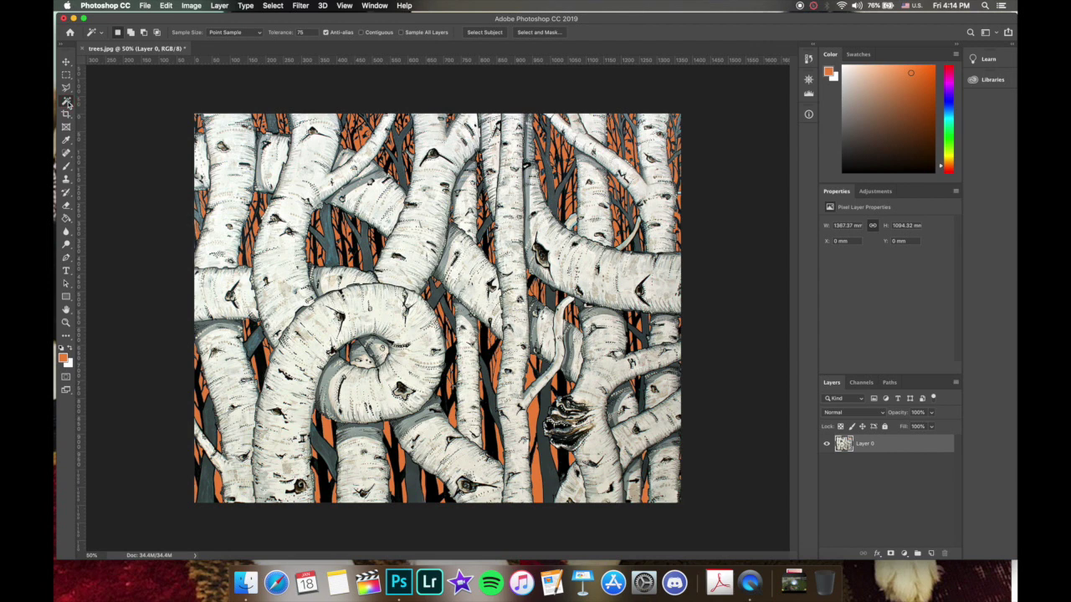